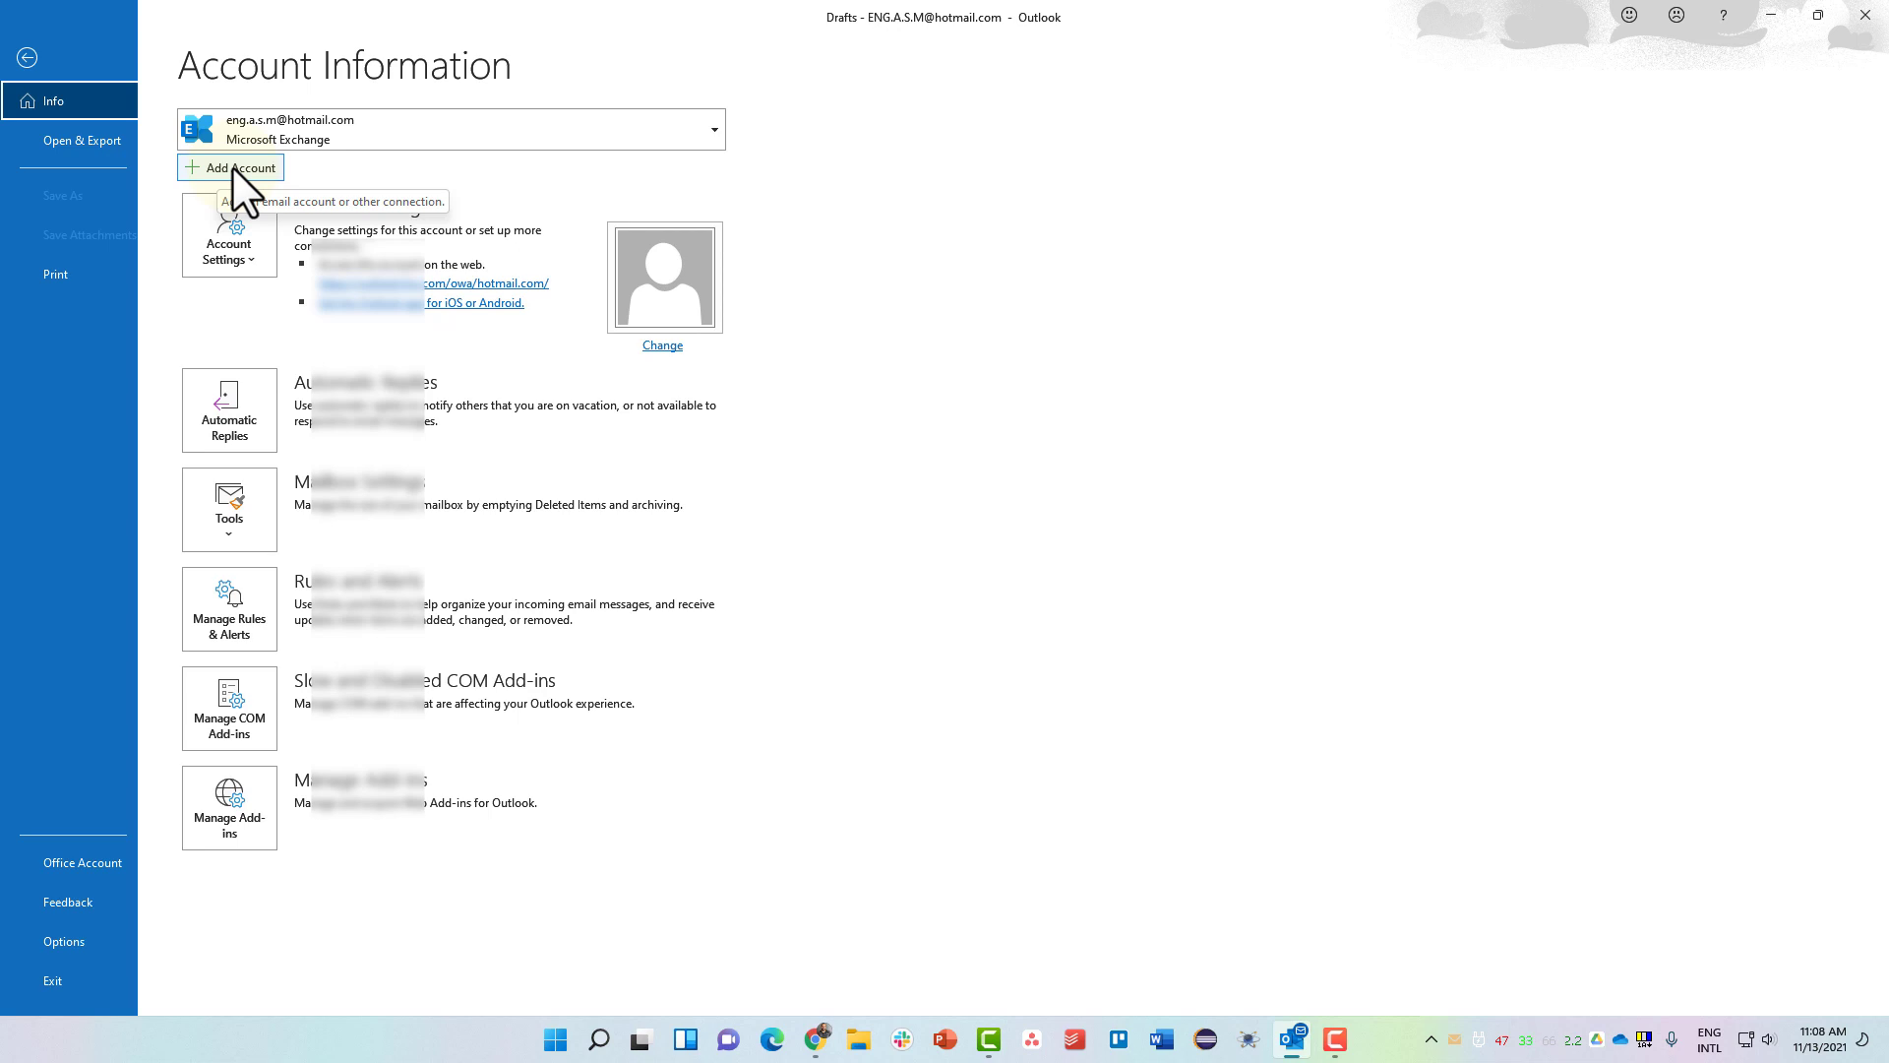
Choose Add Account on the File > Info page to start connecting another email account.
click(233, 167)
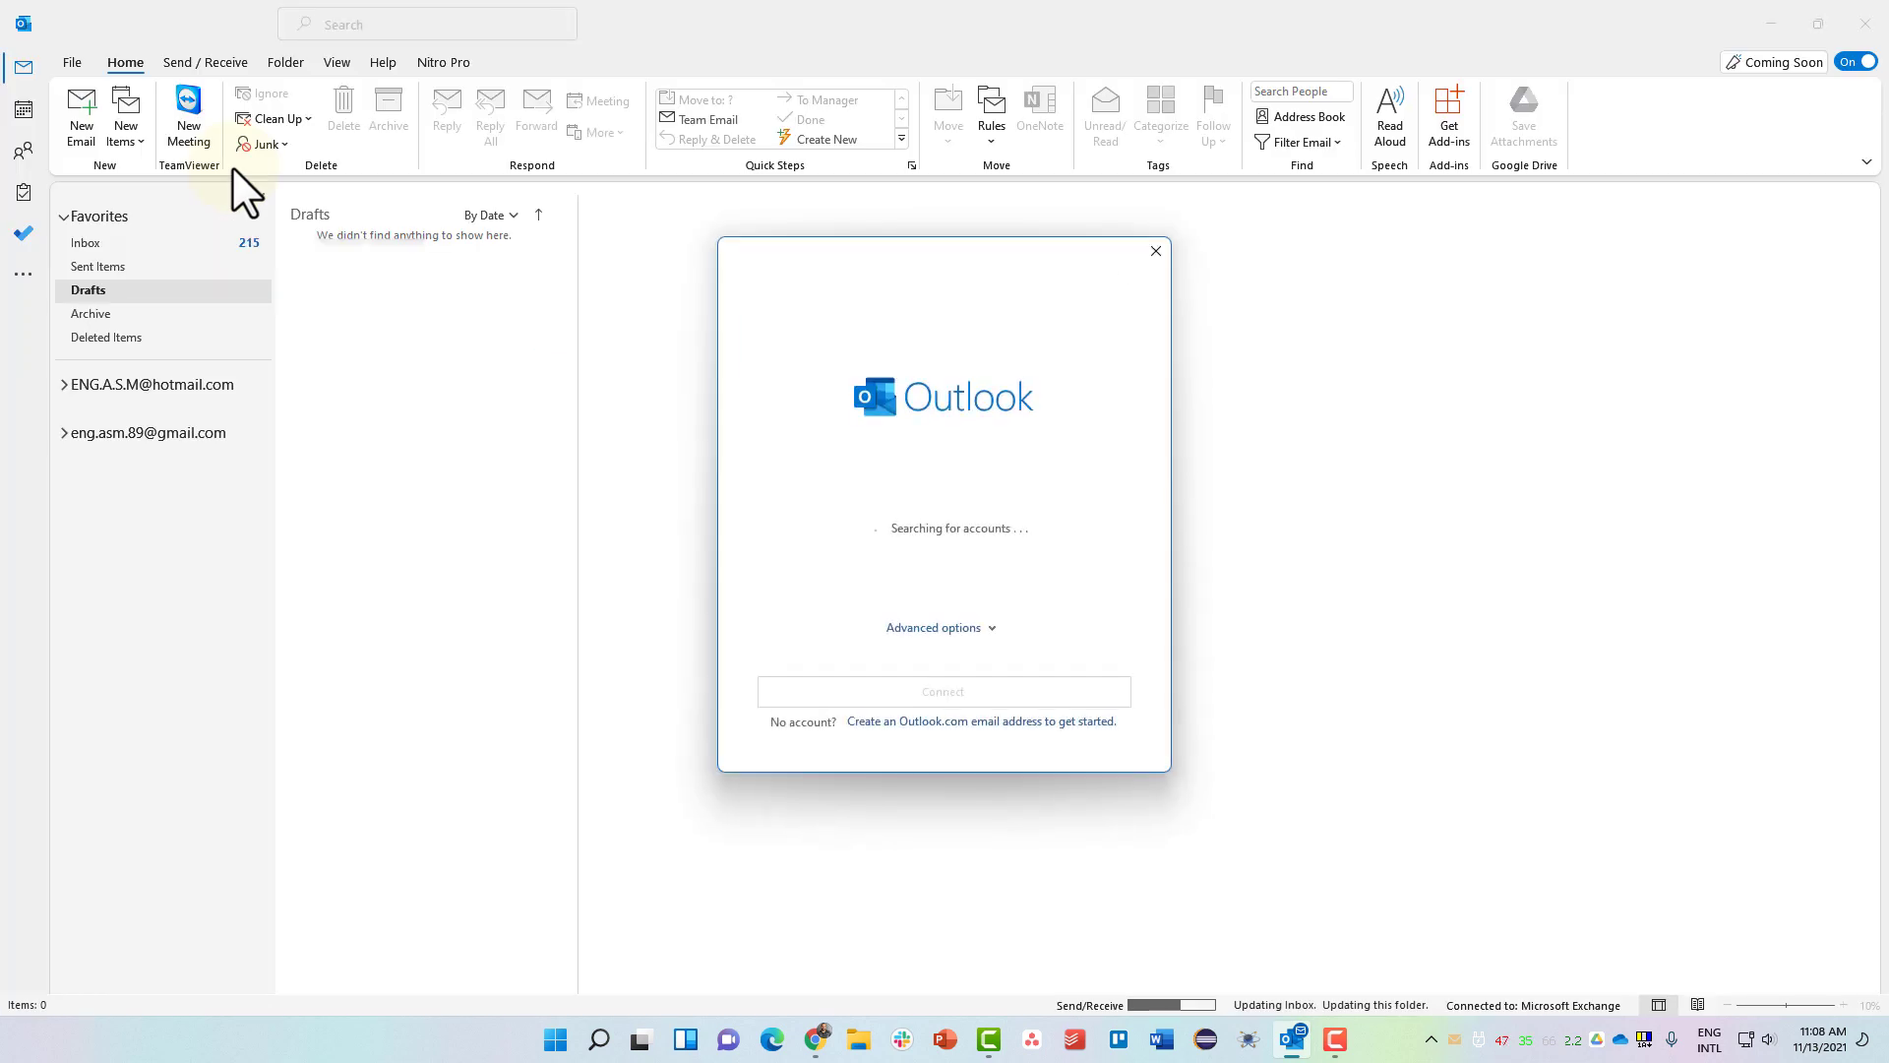
Close the Add Account dialog without adding any account.
click(1157, 251)
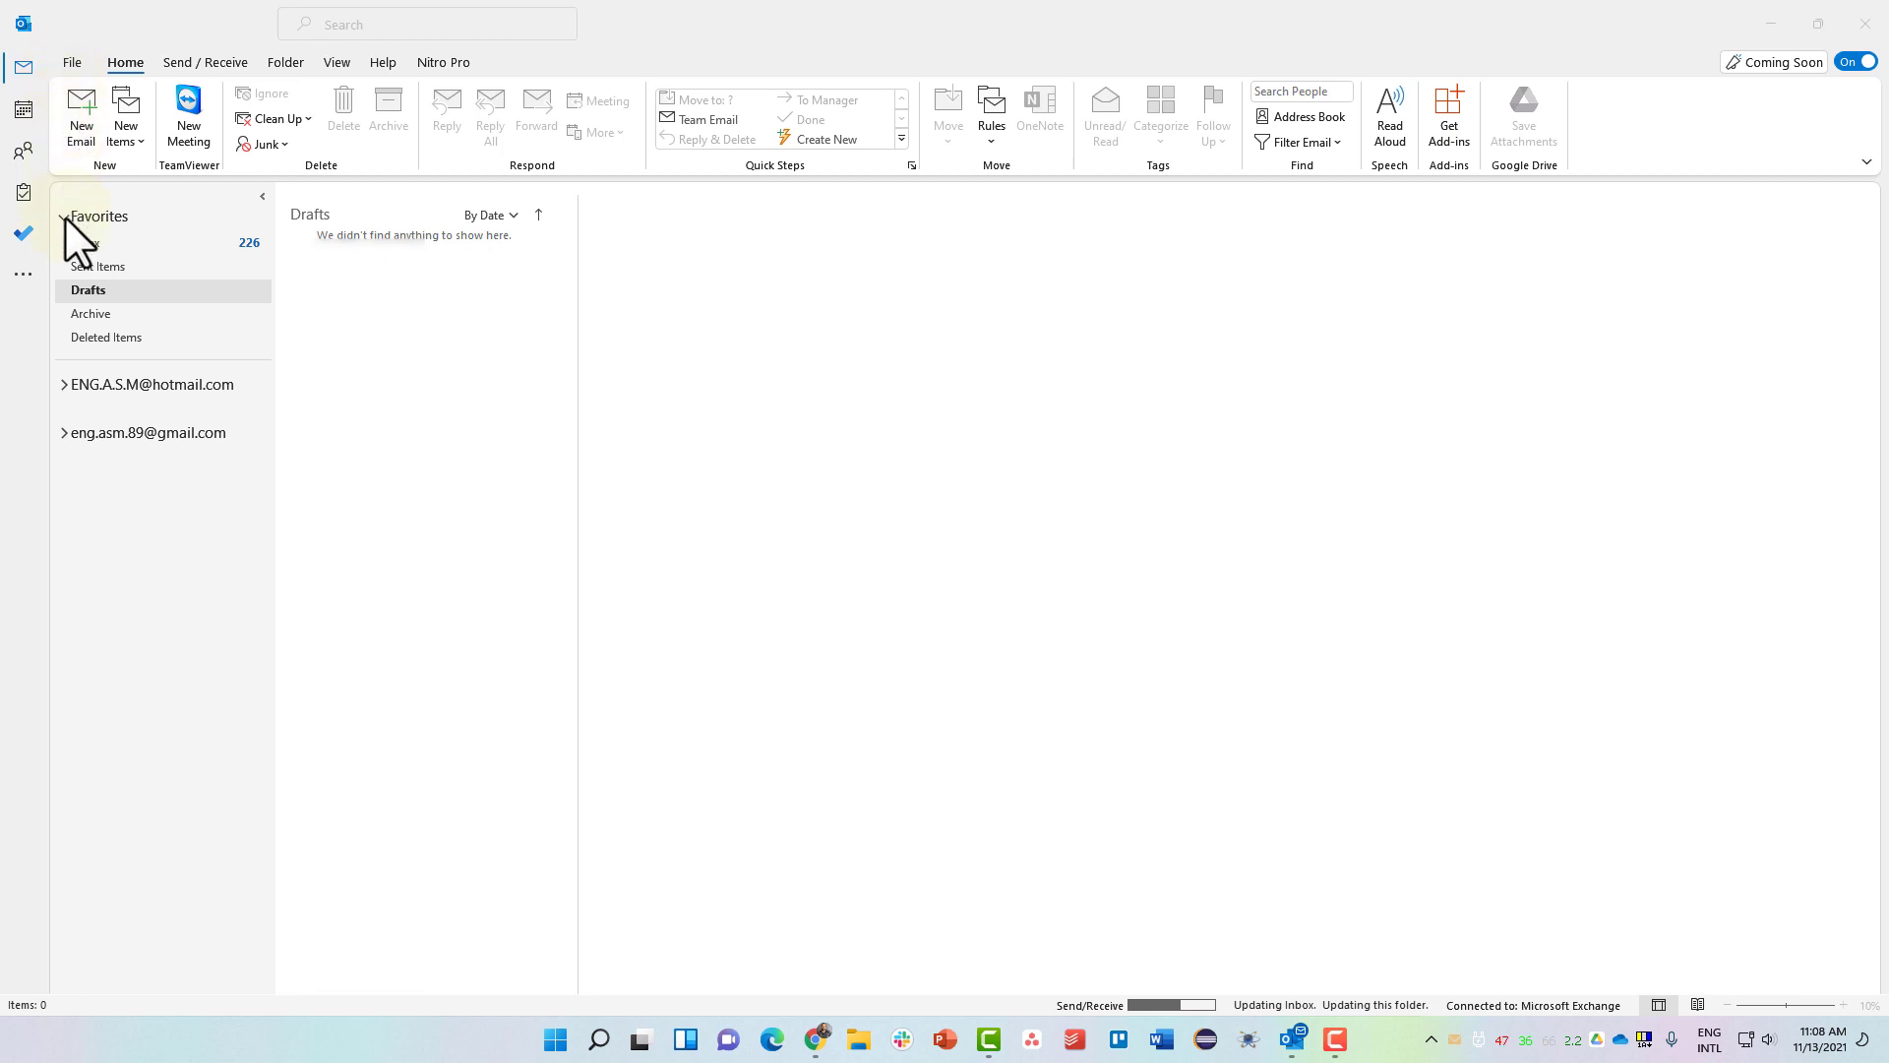
Select the Hotmail and Gmail accounts and expand and collapse their folder lists, leaving both collapsed.
click(167, 384)
click(164, 433)
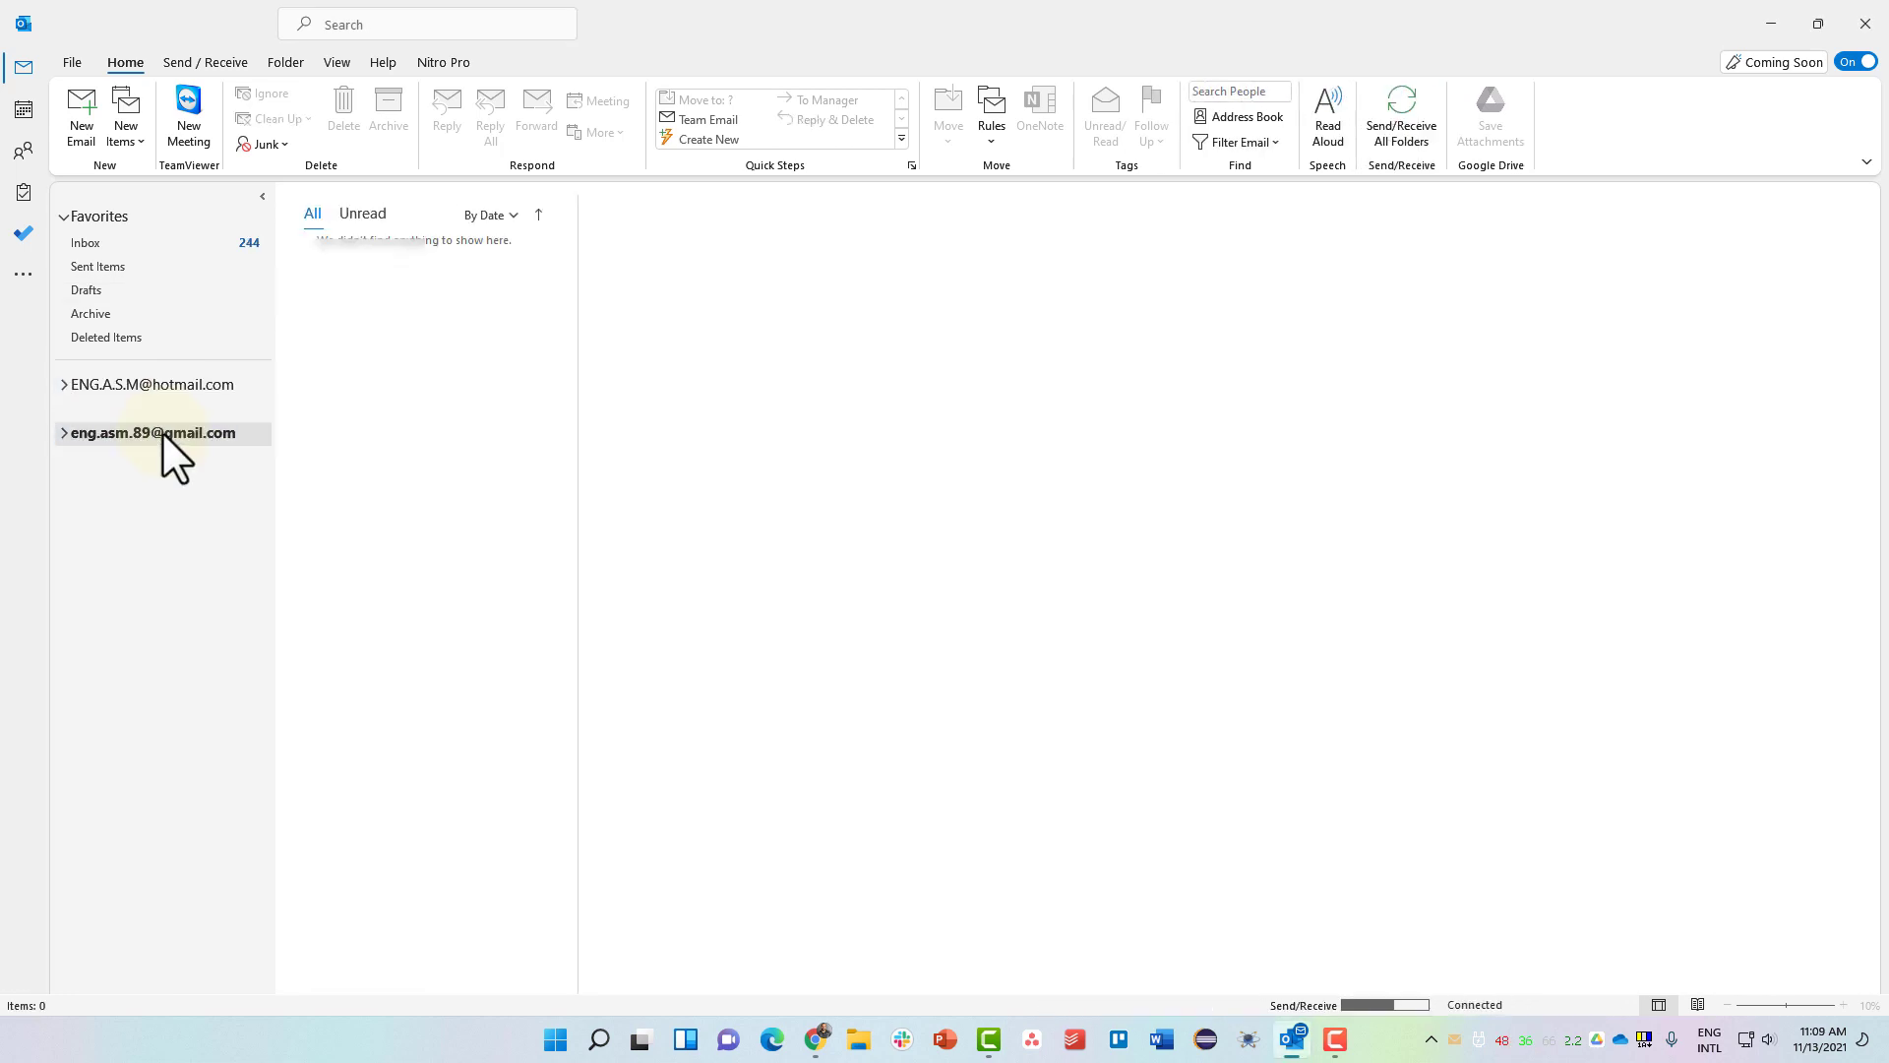
click(64, 384)
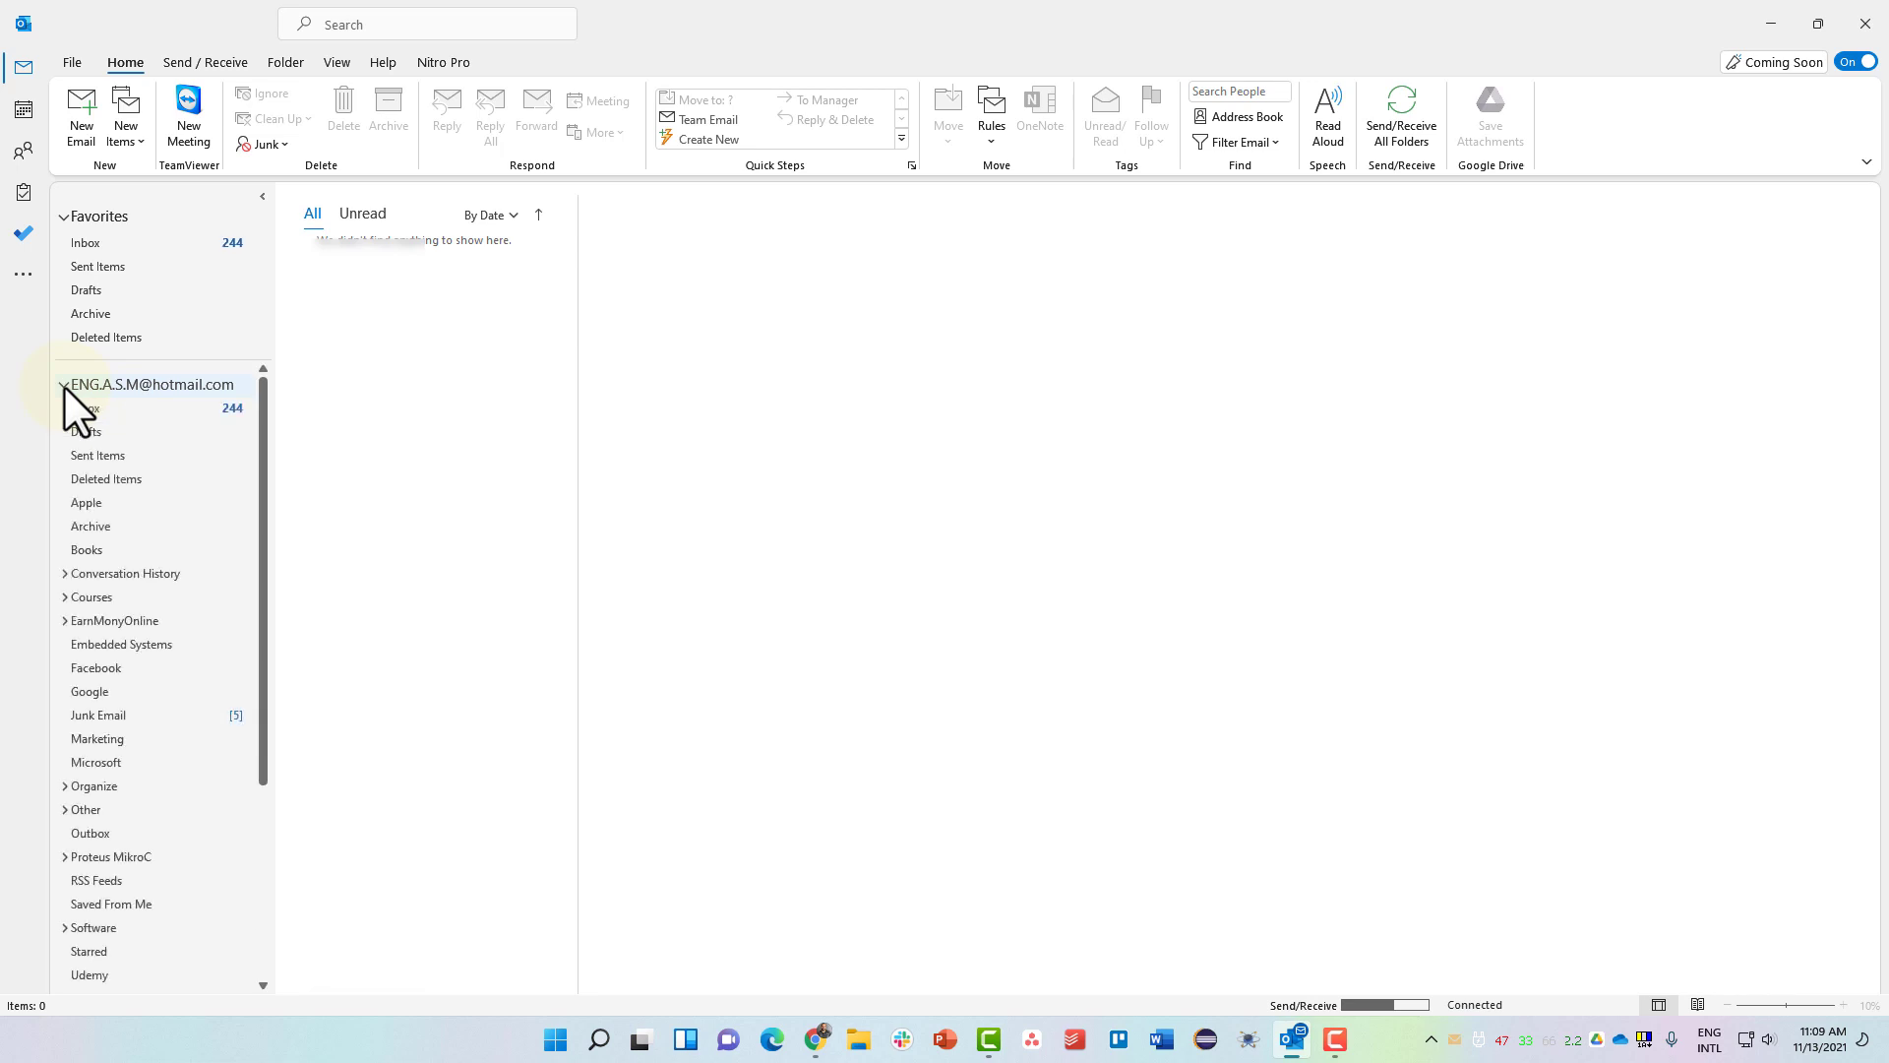
scroll(122, 528, down, 4)
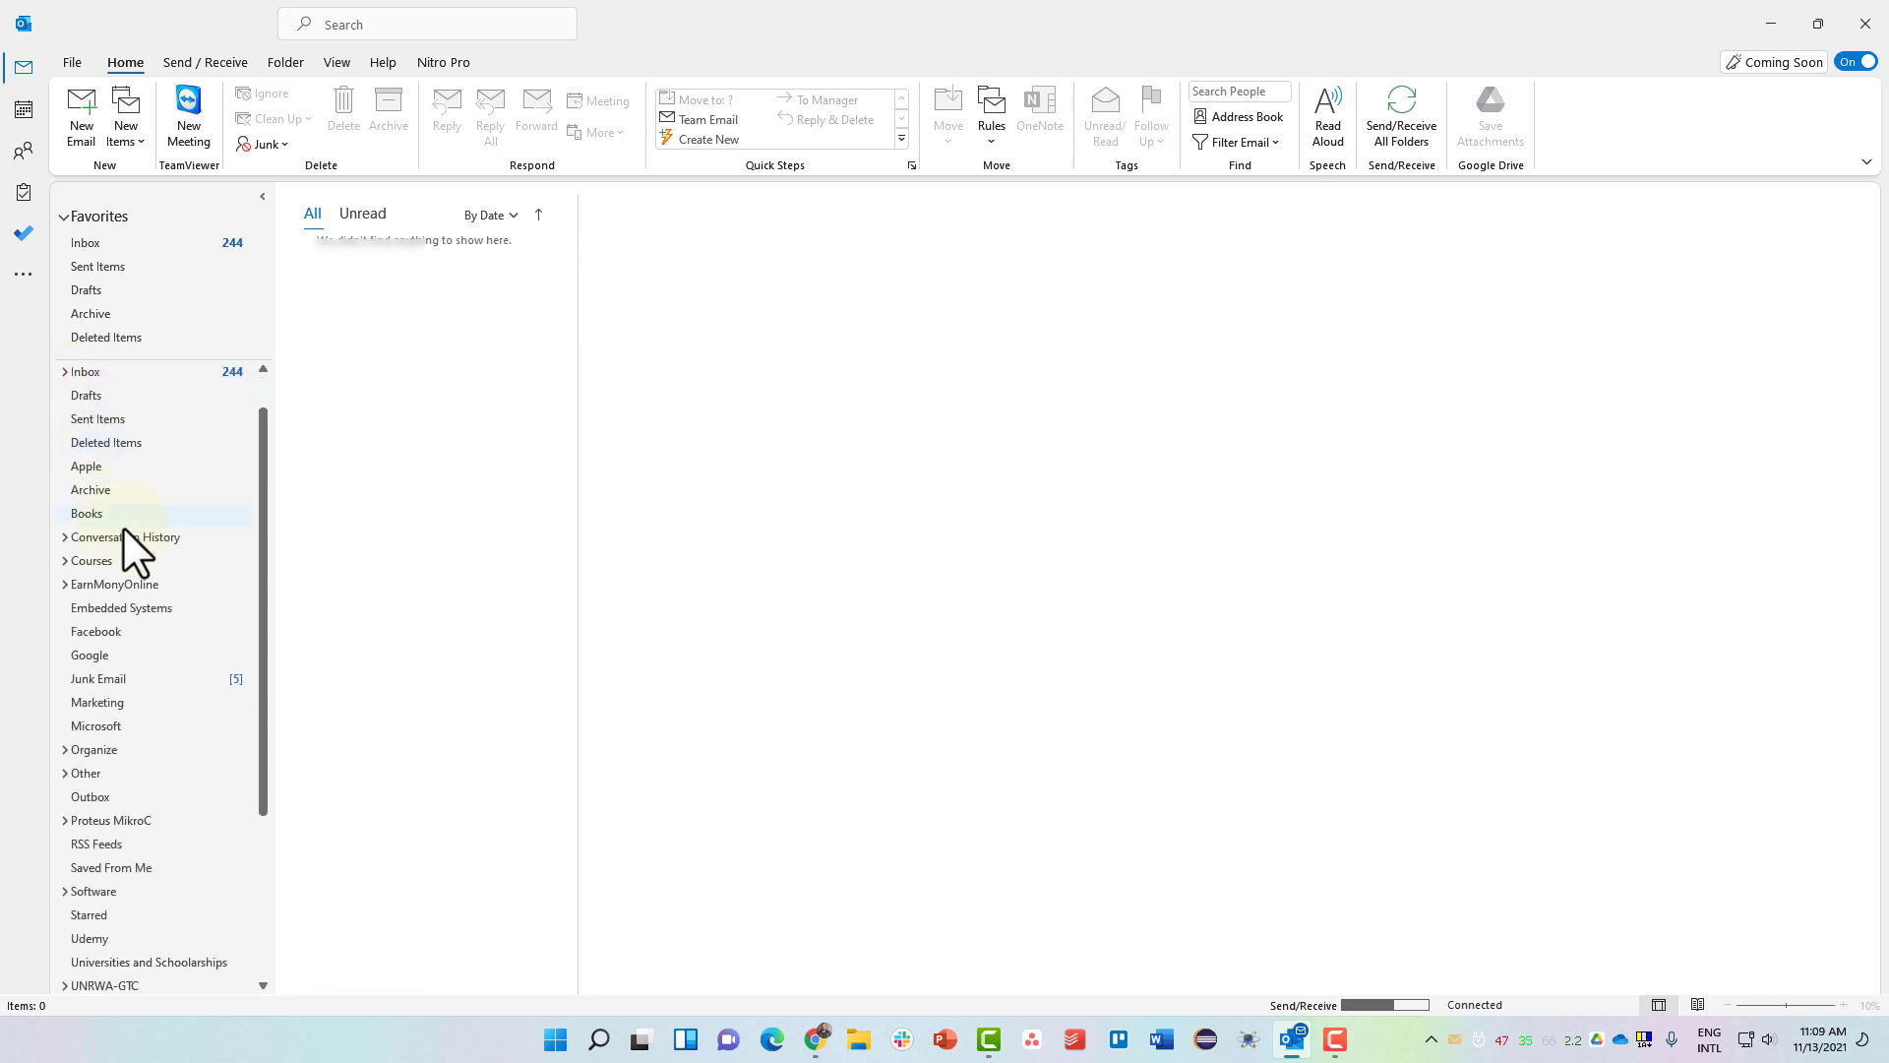
scroll(122, 527, up, 4)
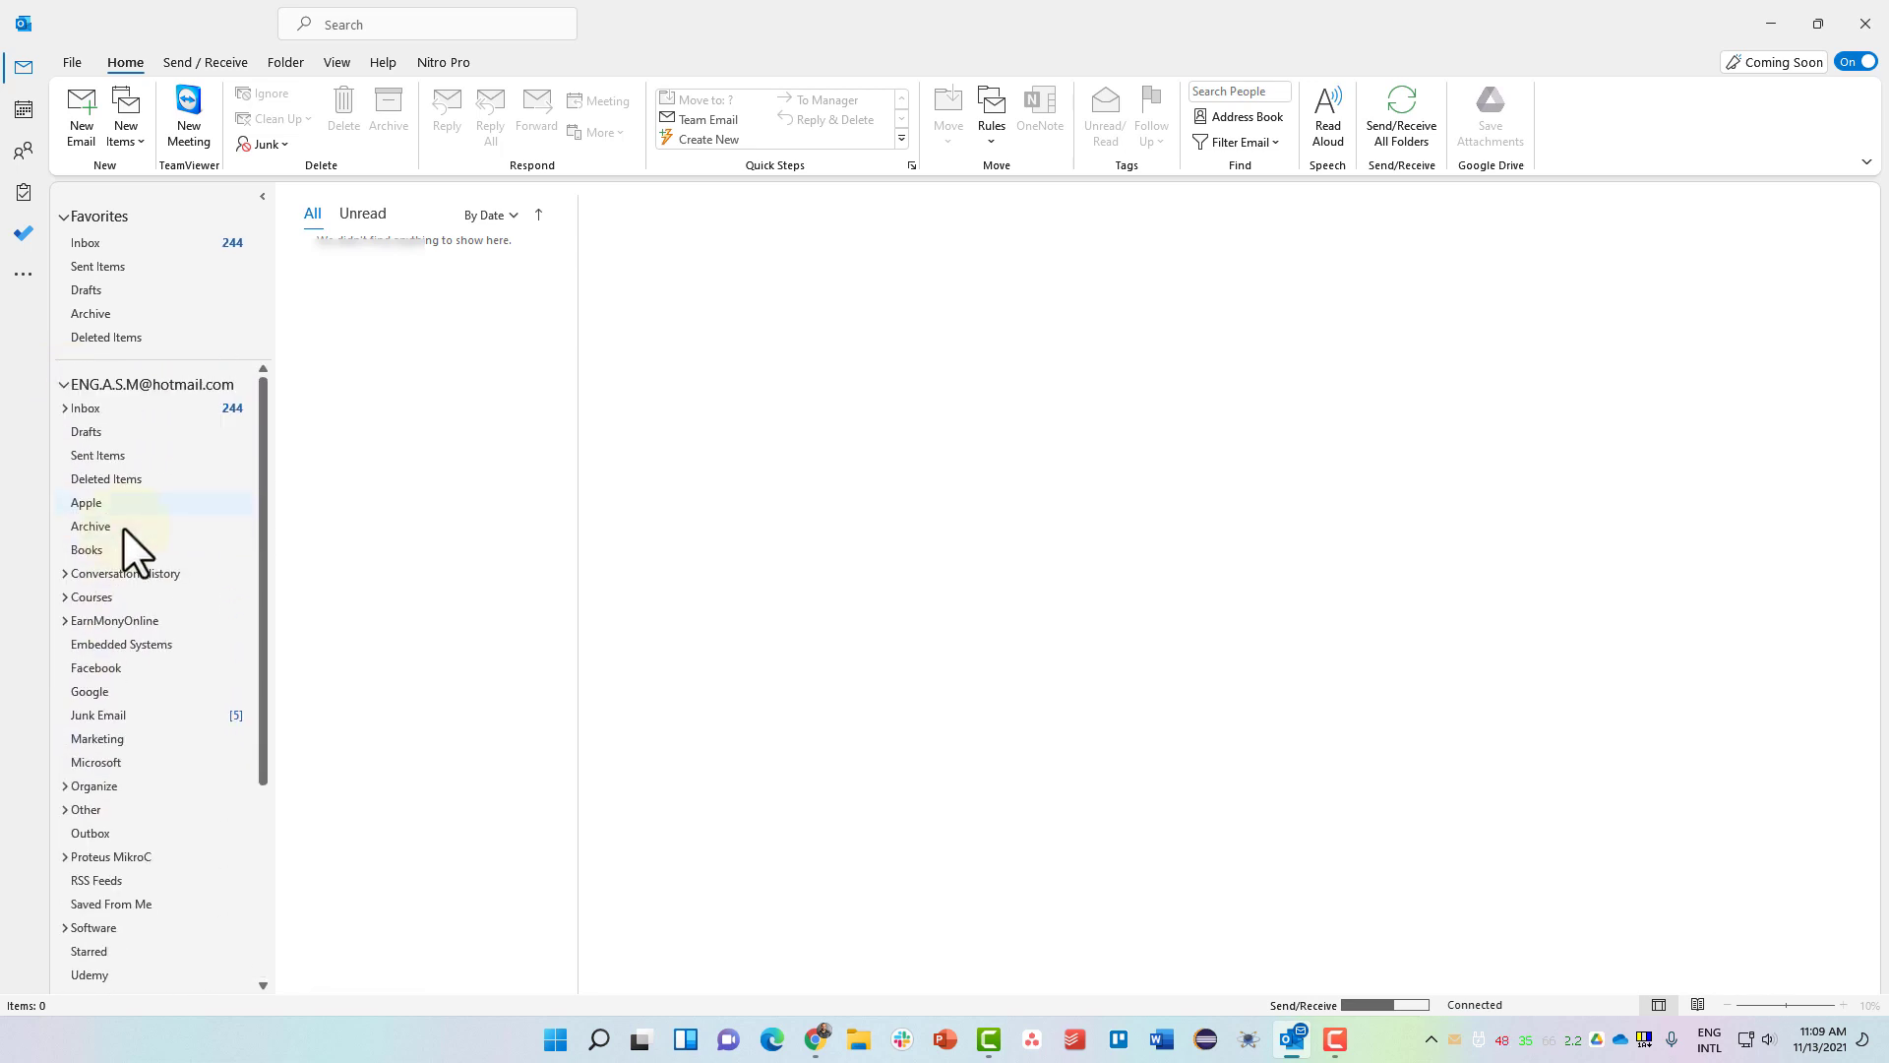
click(63, 384)
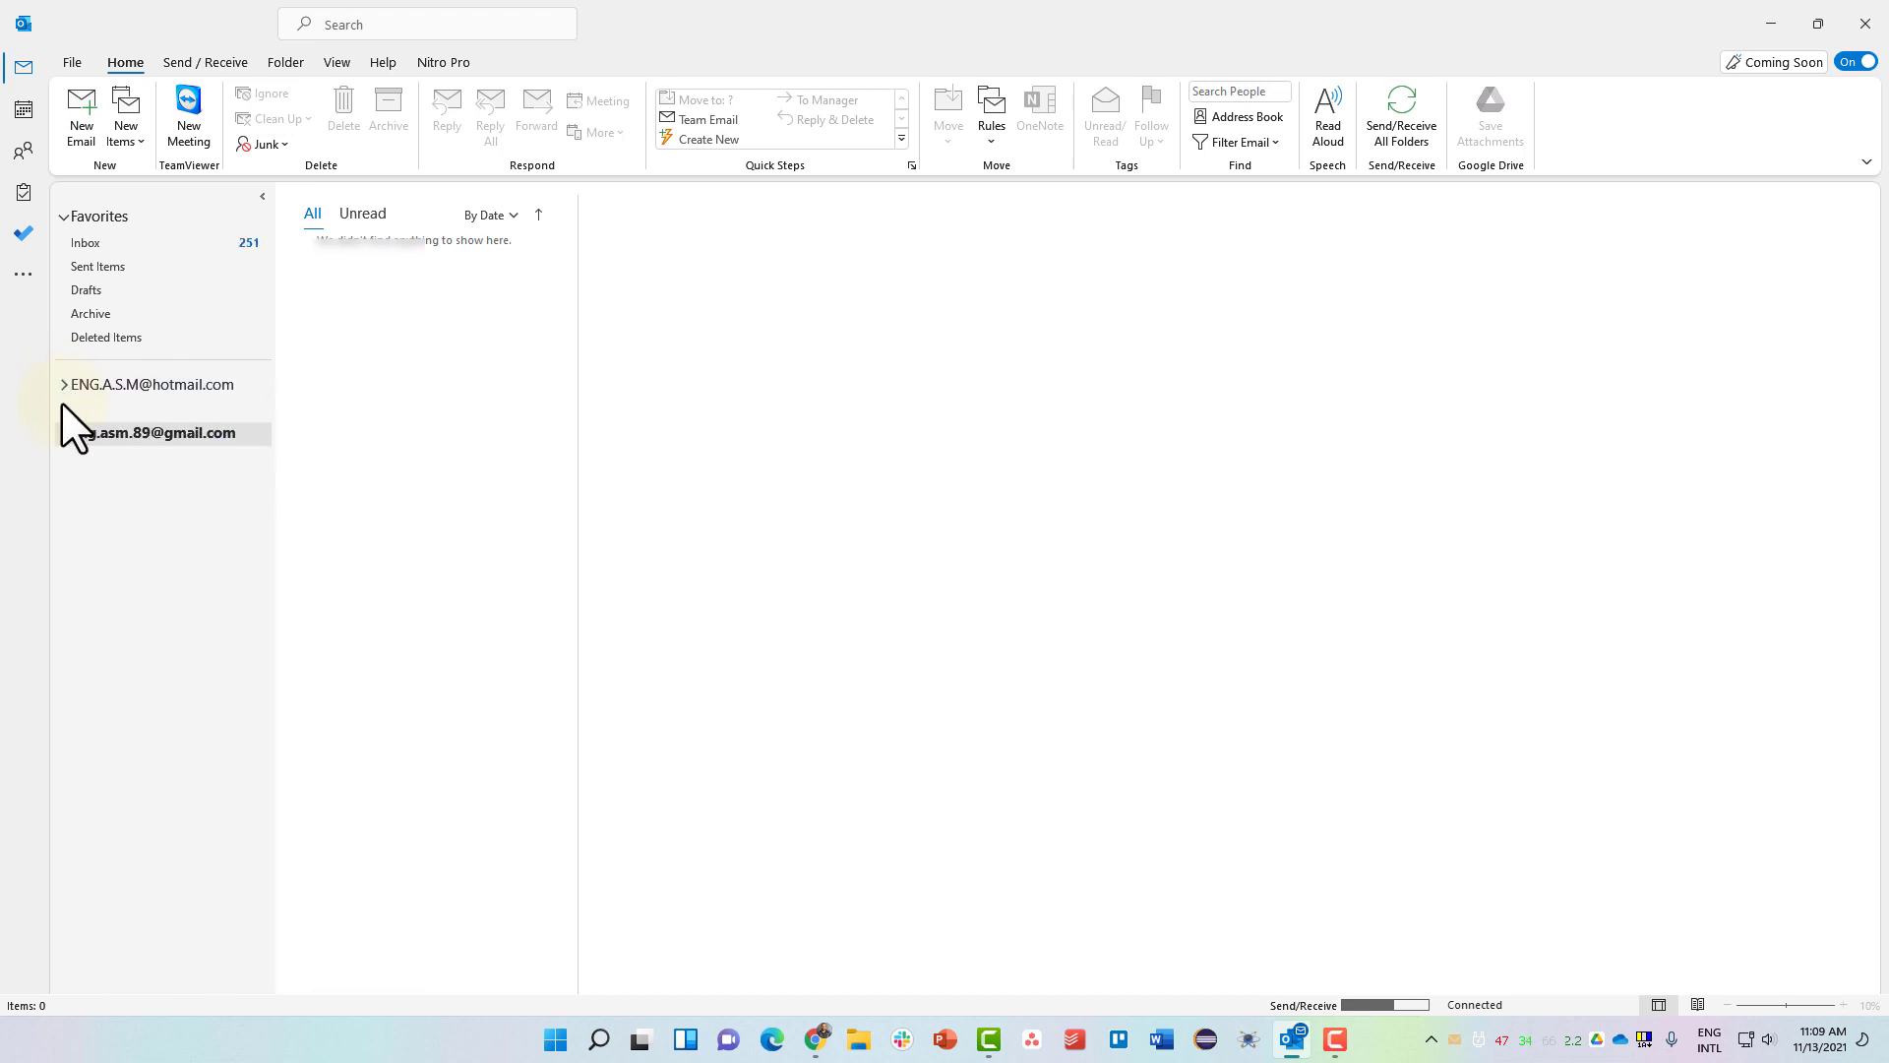
click(61, 433)
click(61, 433)
click(62, 382)
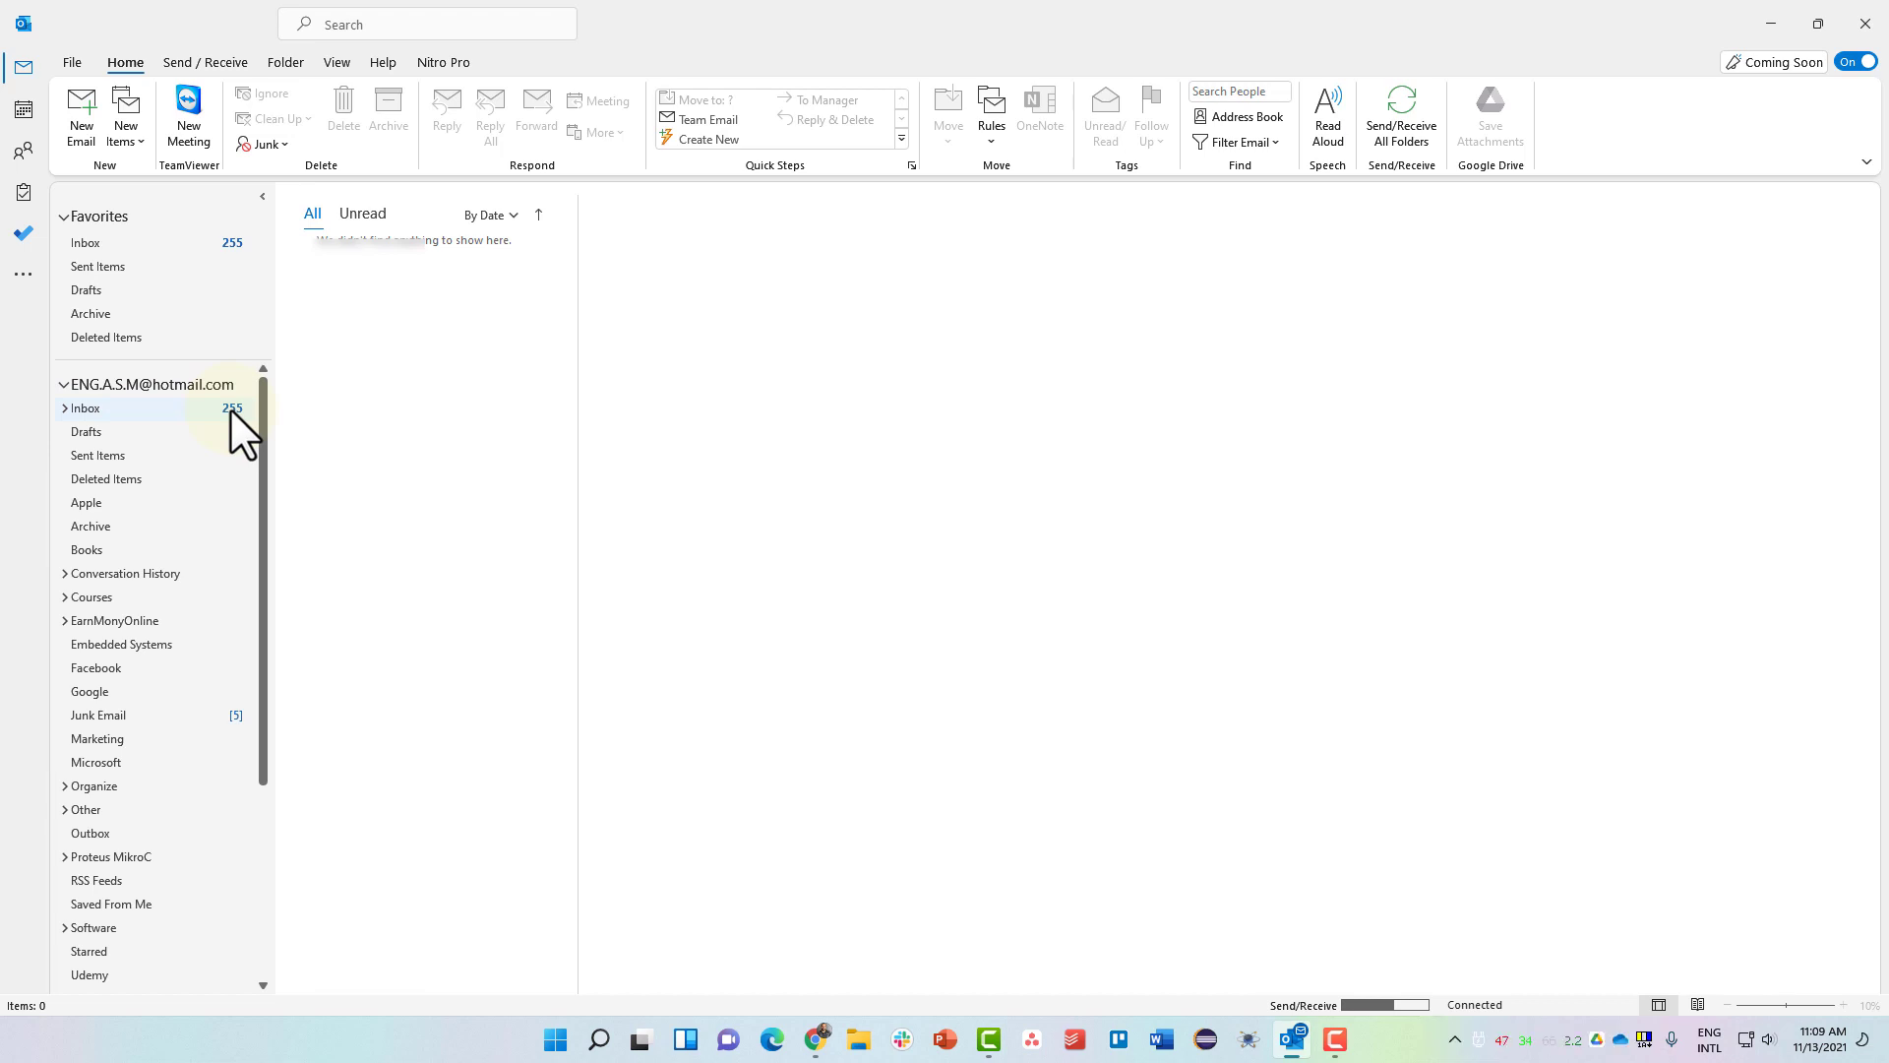
click(65, 384)
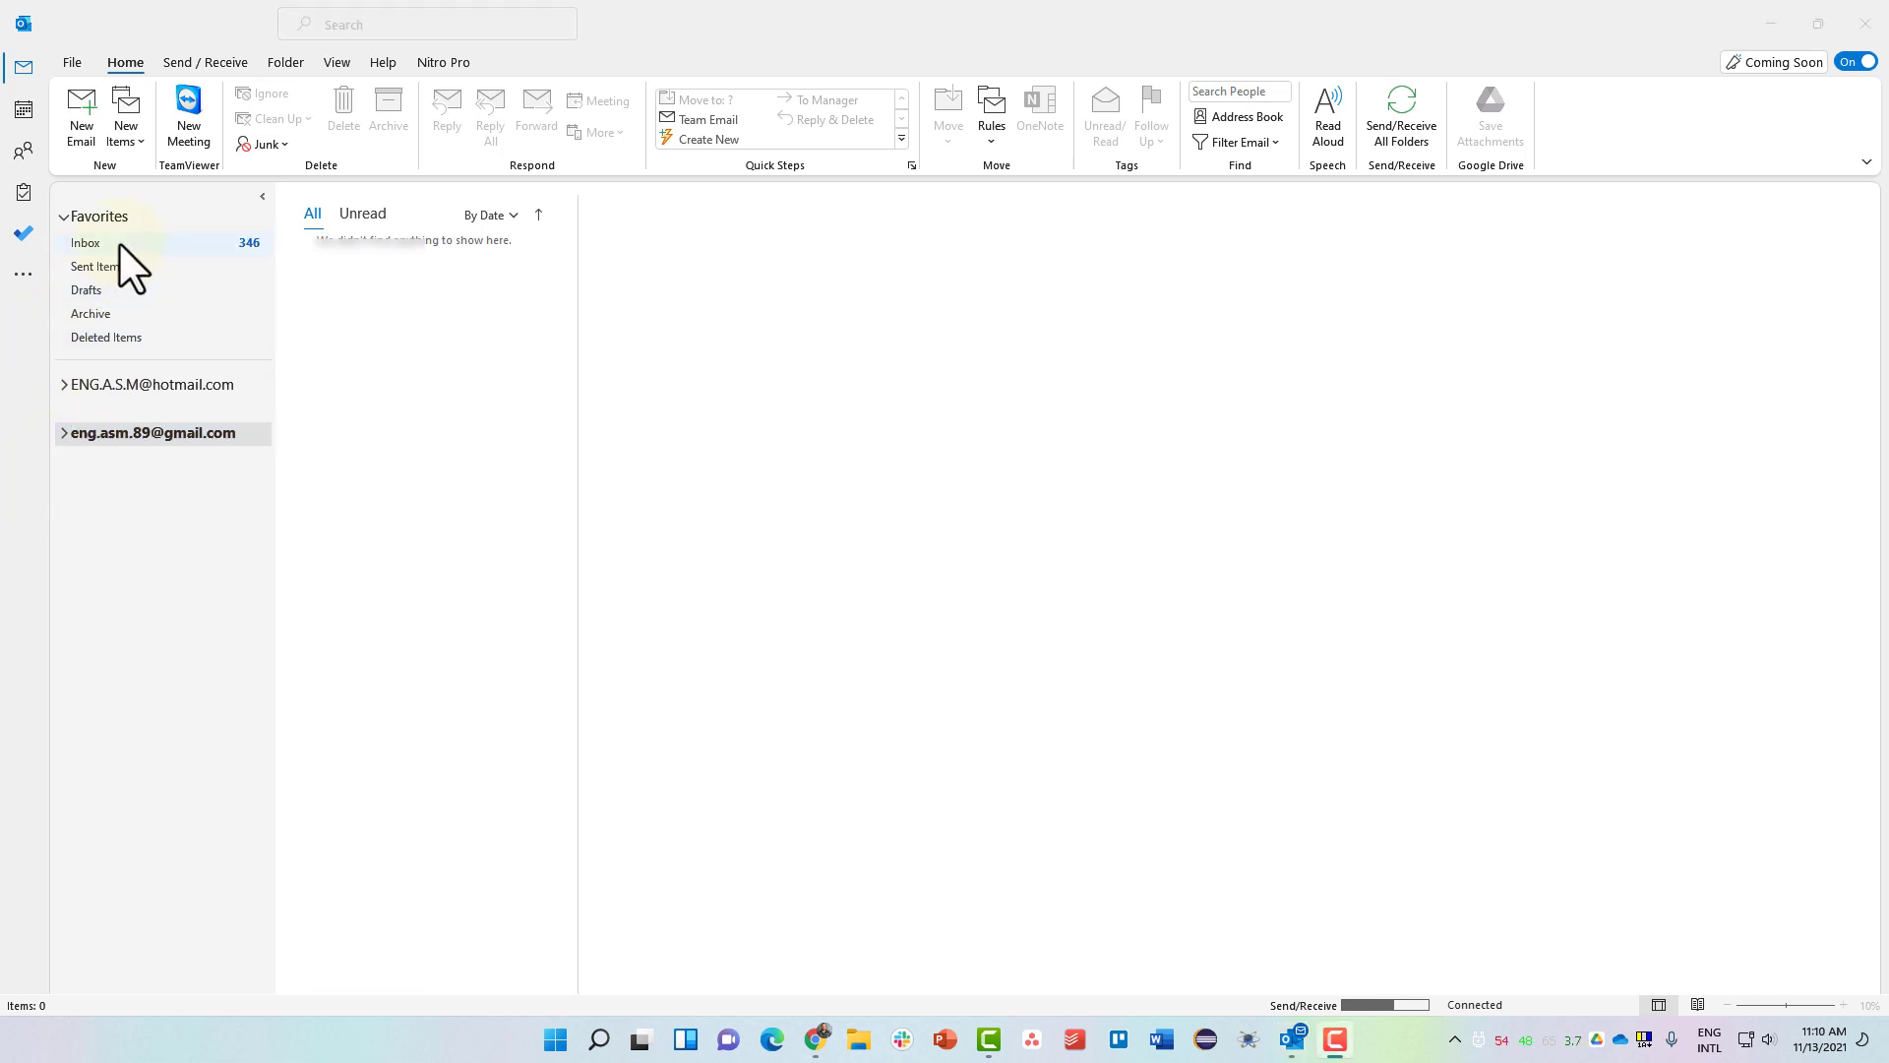
Show the Inbox messages and widen the message list by dragging the pane divider.
click(121, 243)
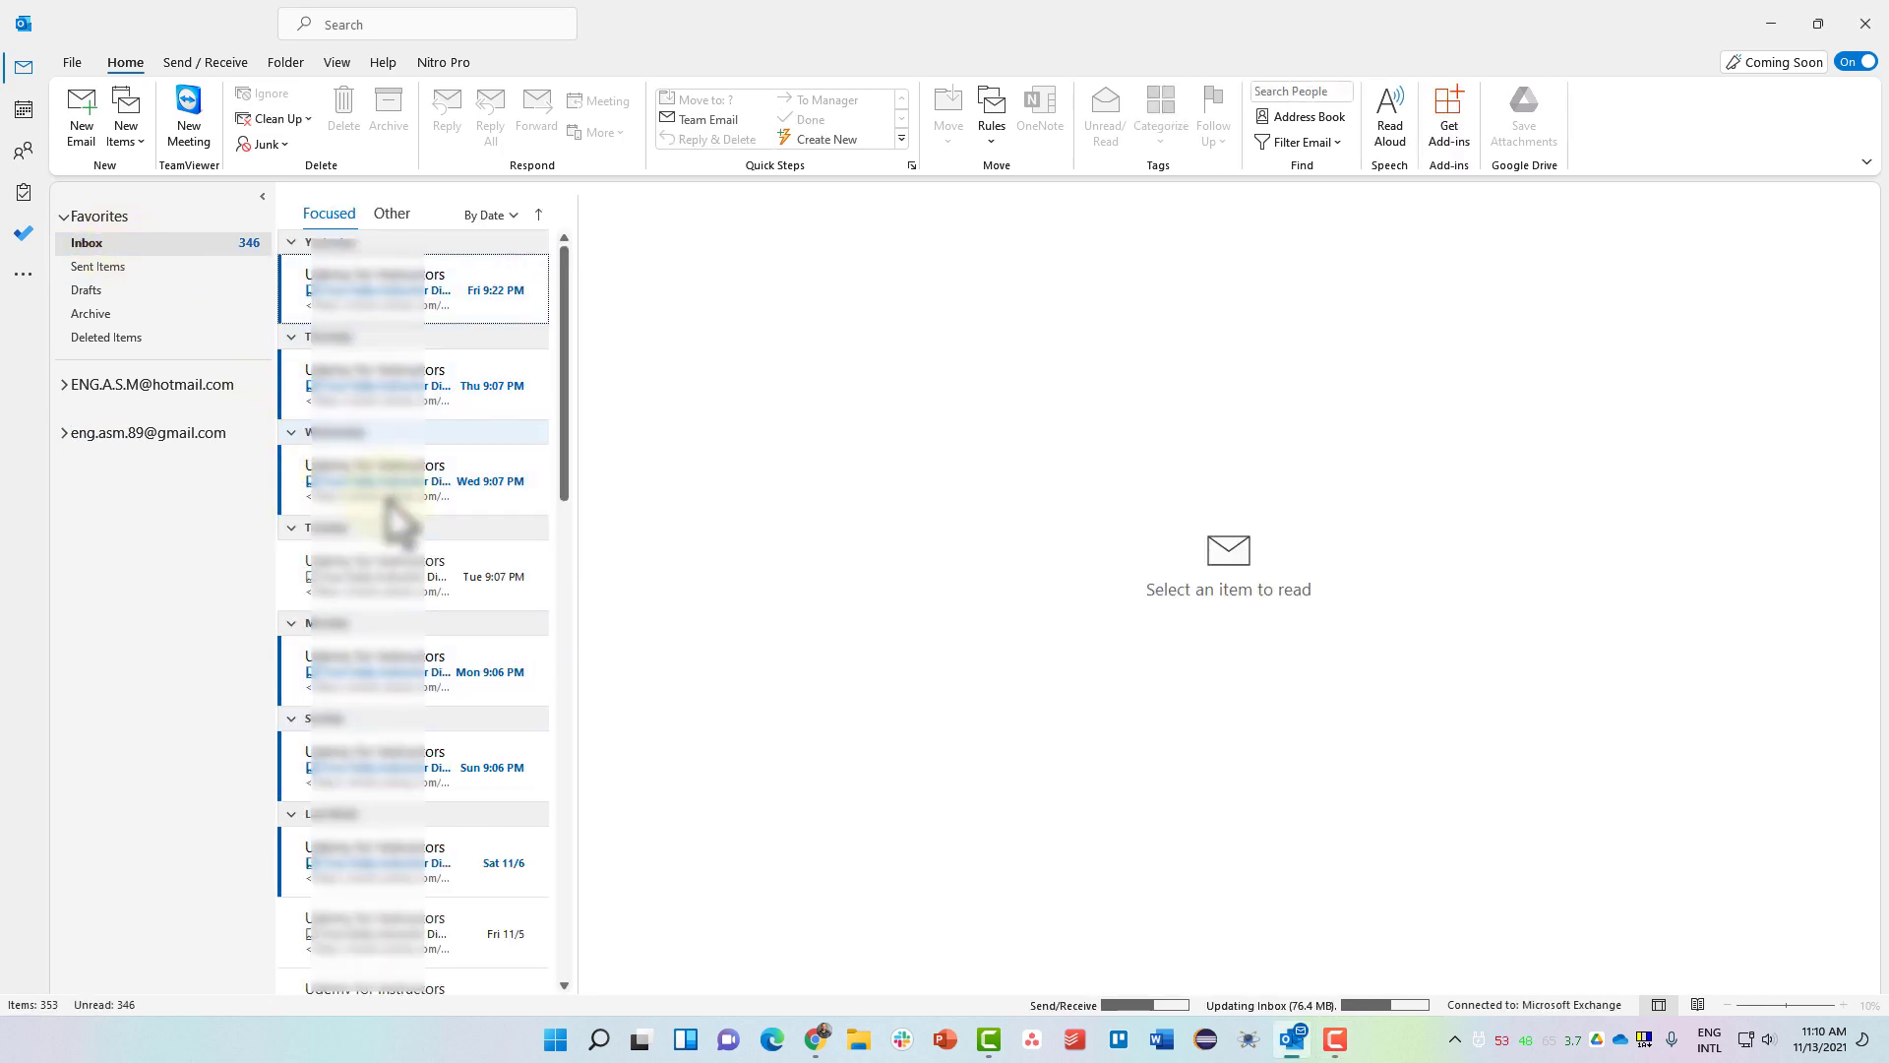
scroll(392, 515, down, 5)
scroll(391, 514, up, 5)
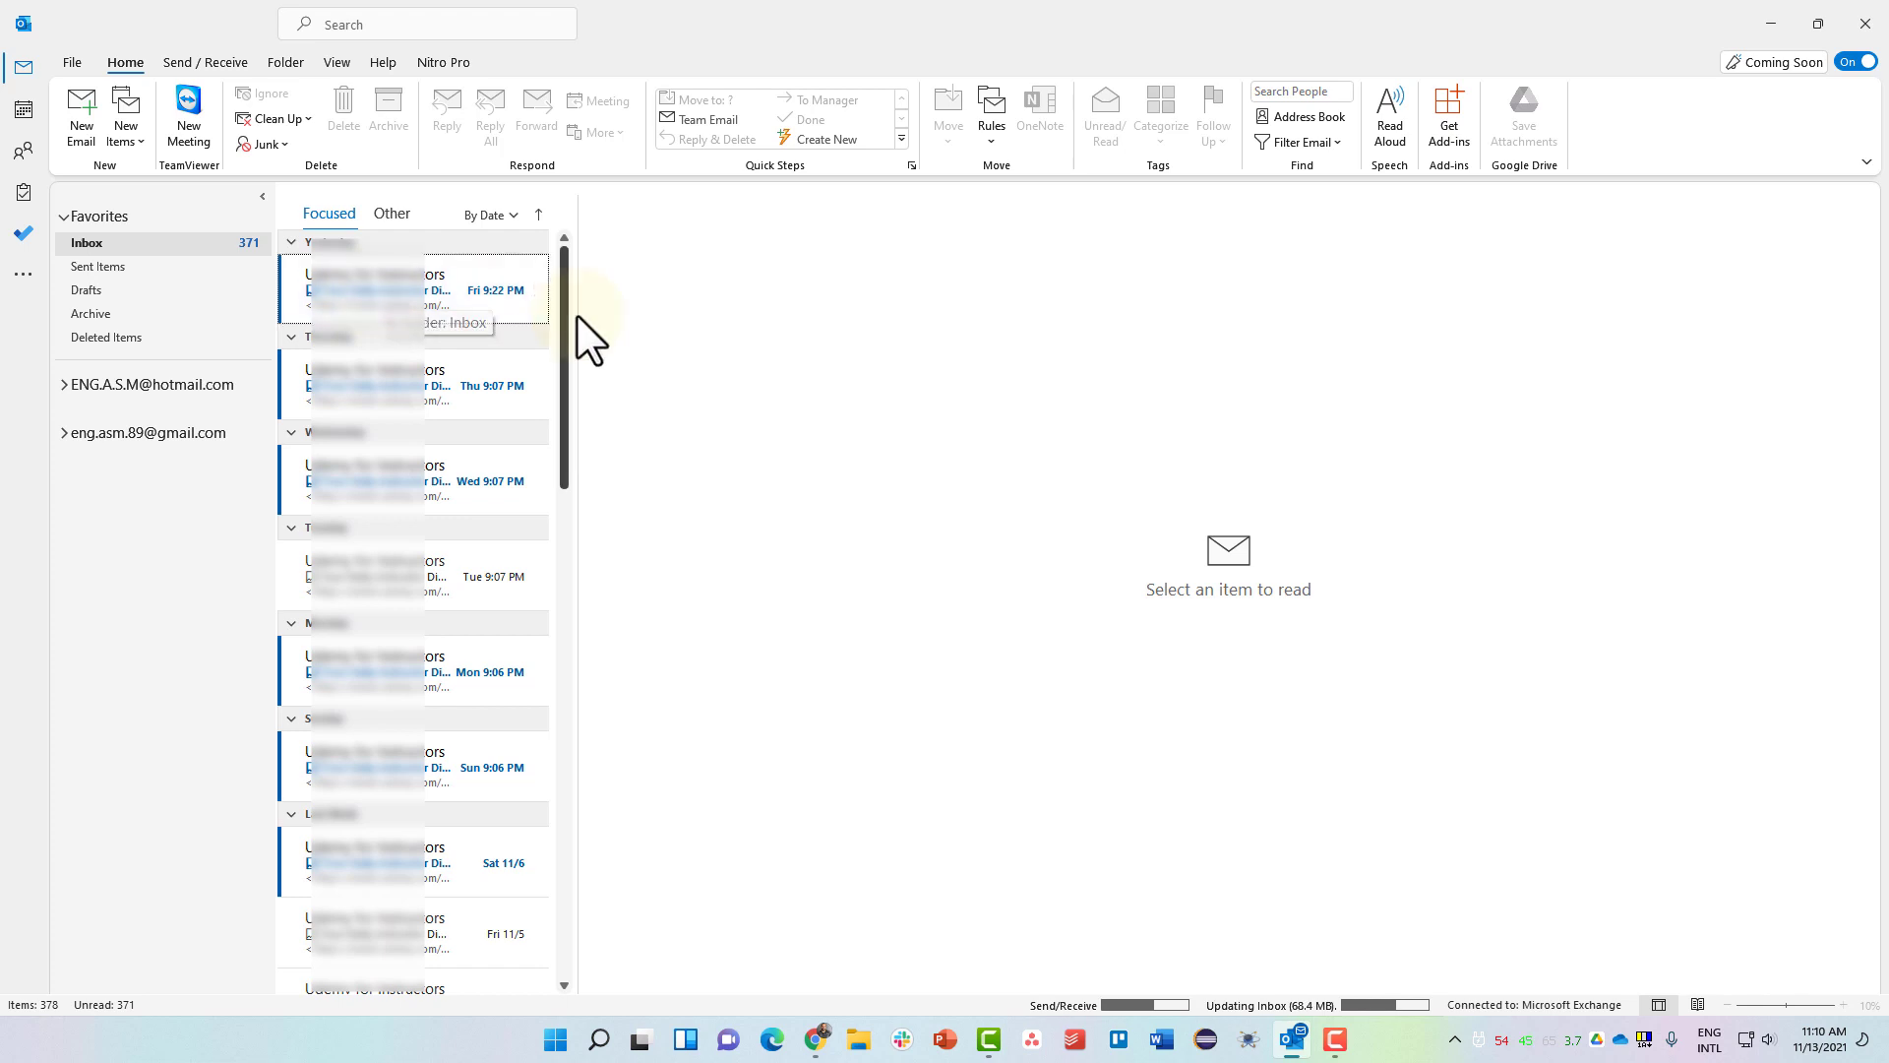
drag(577, 313, 595, 313)
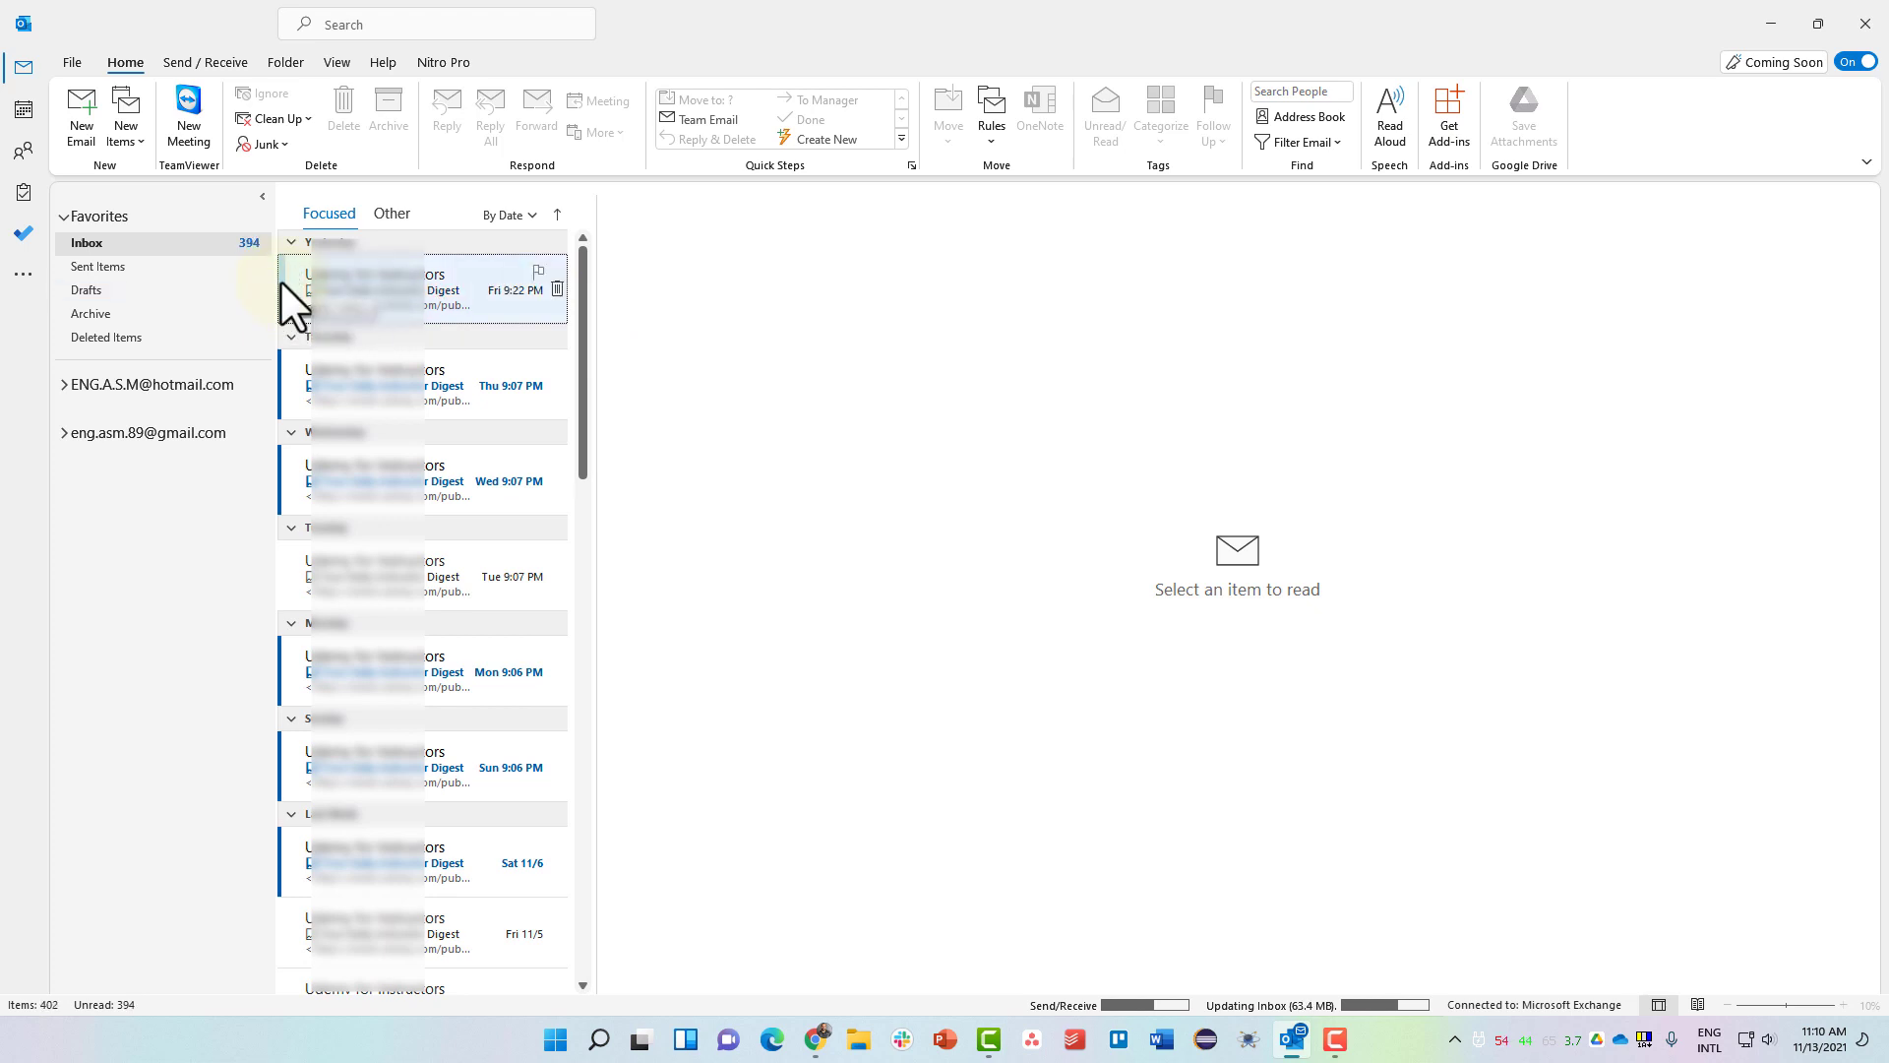
Toggle the top message between unread and read, then open the Wed 11/3 refund decision email.
click(280, 280)
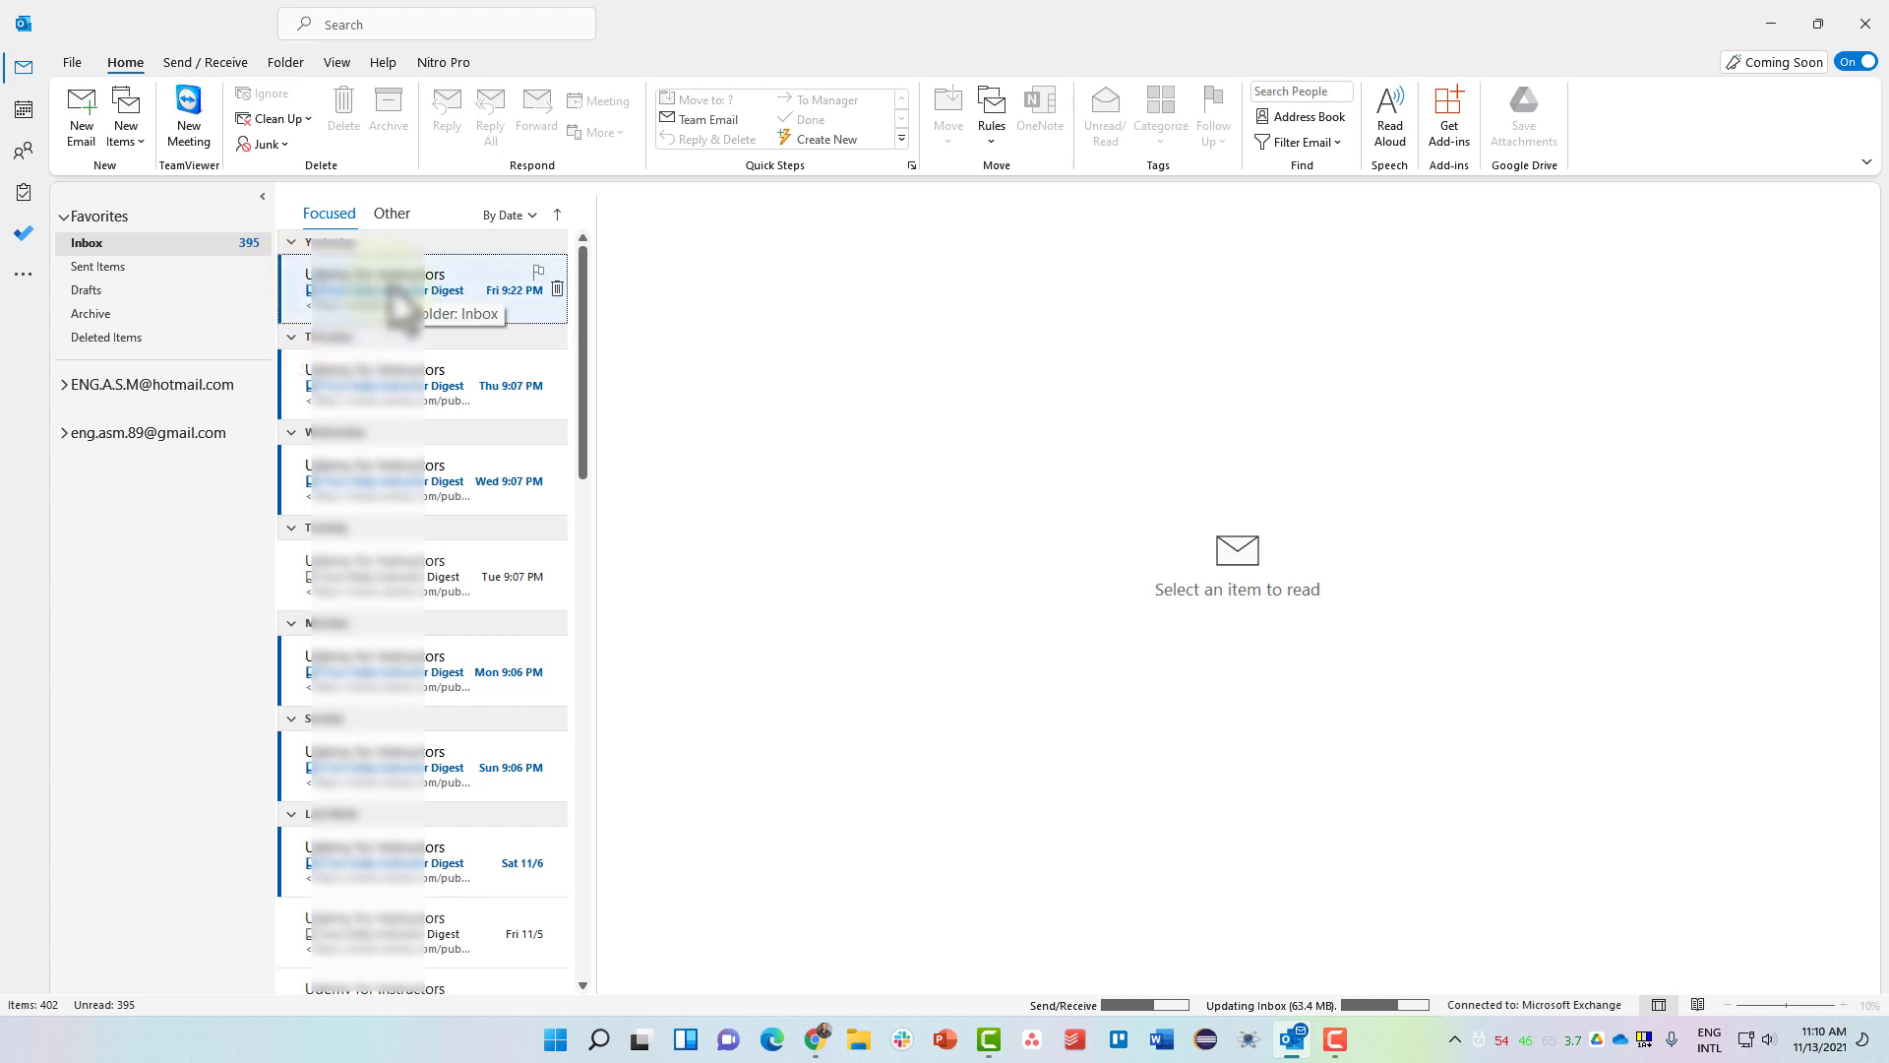
click(280, 285)
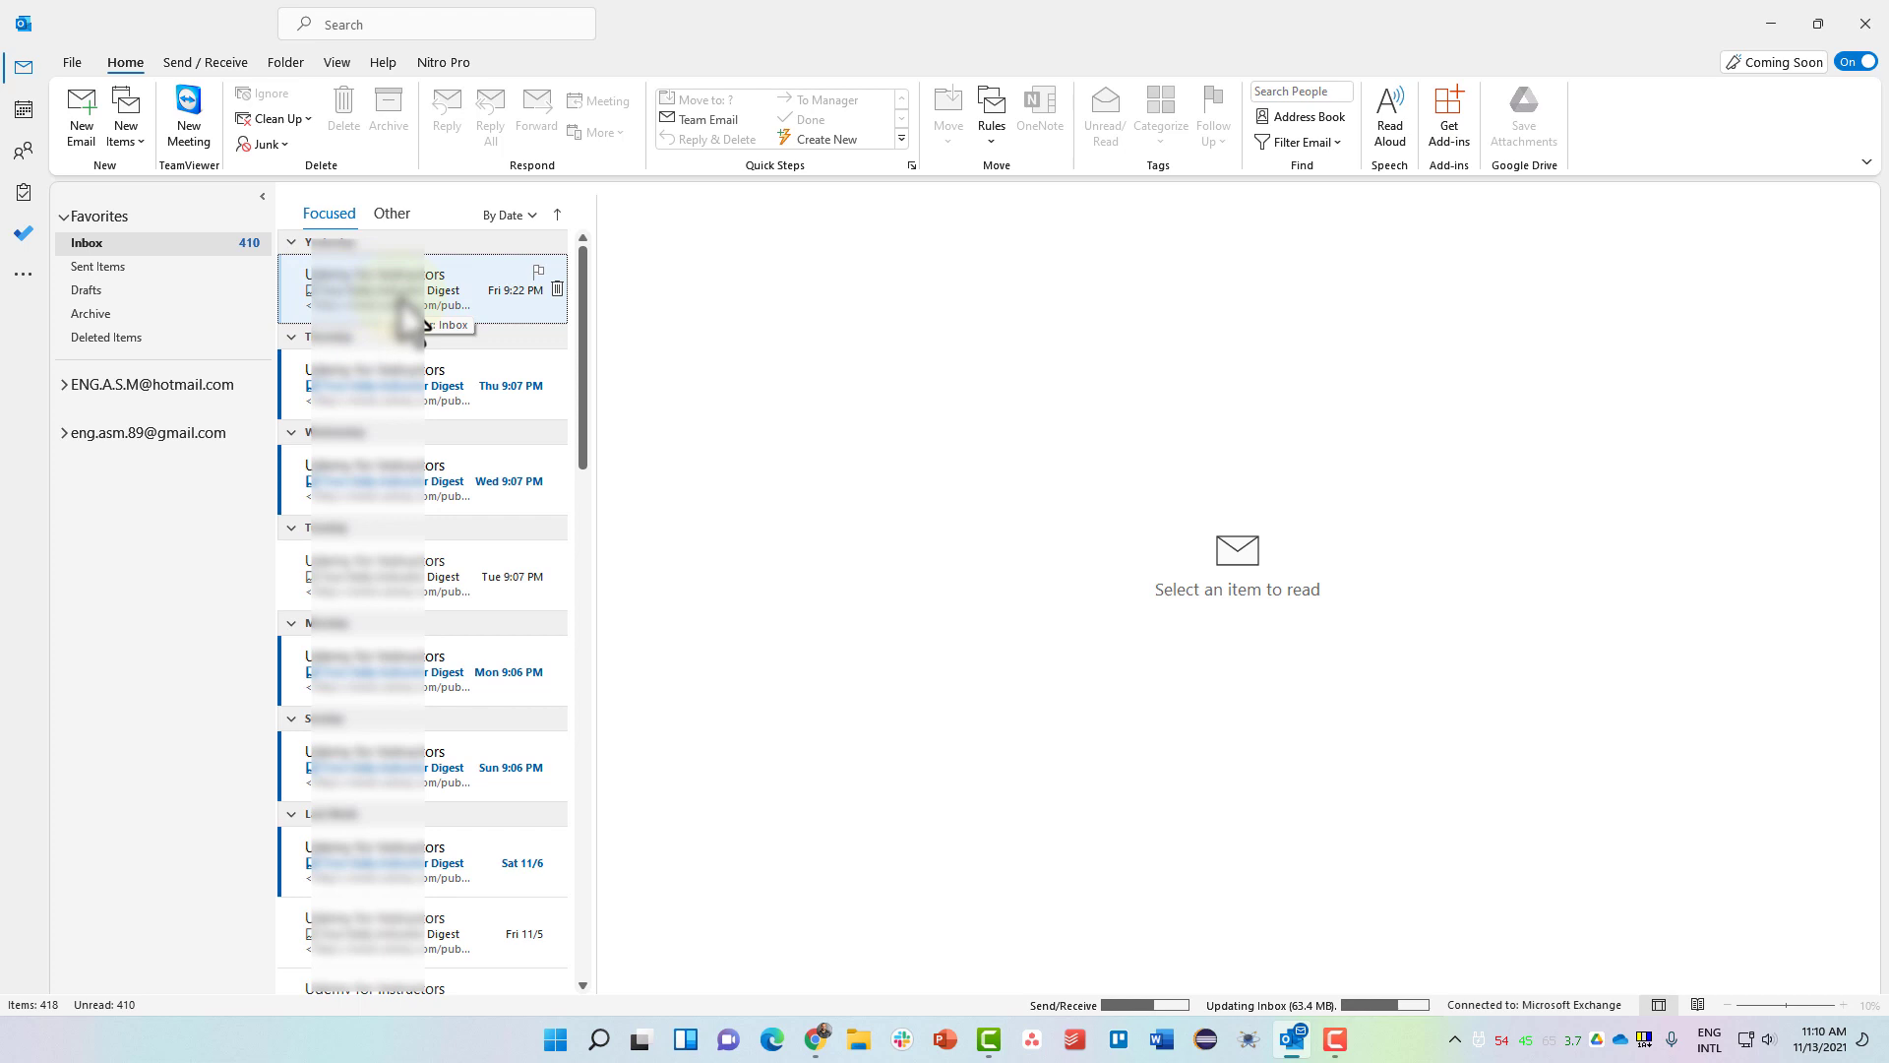
click(286, 296)
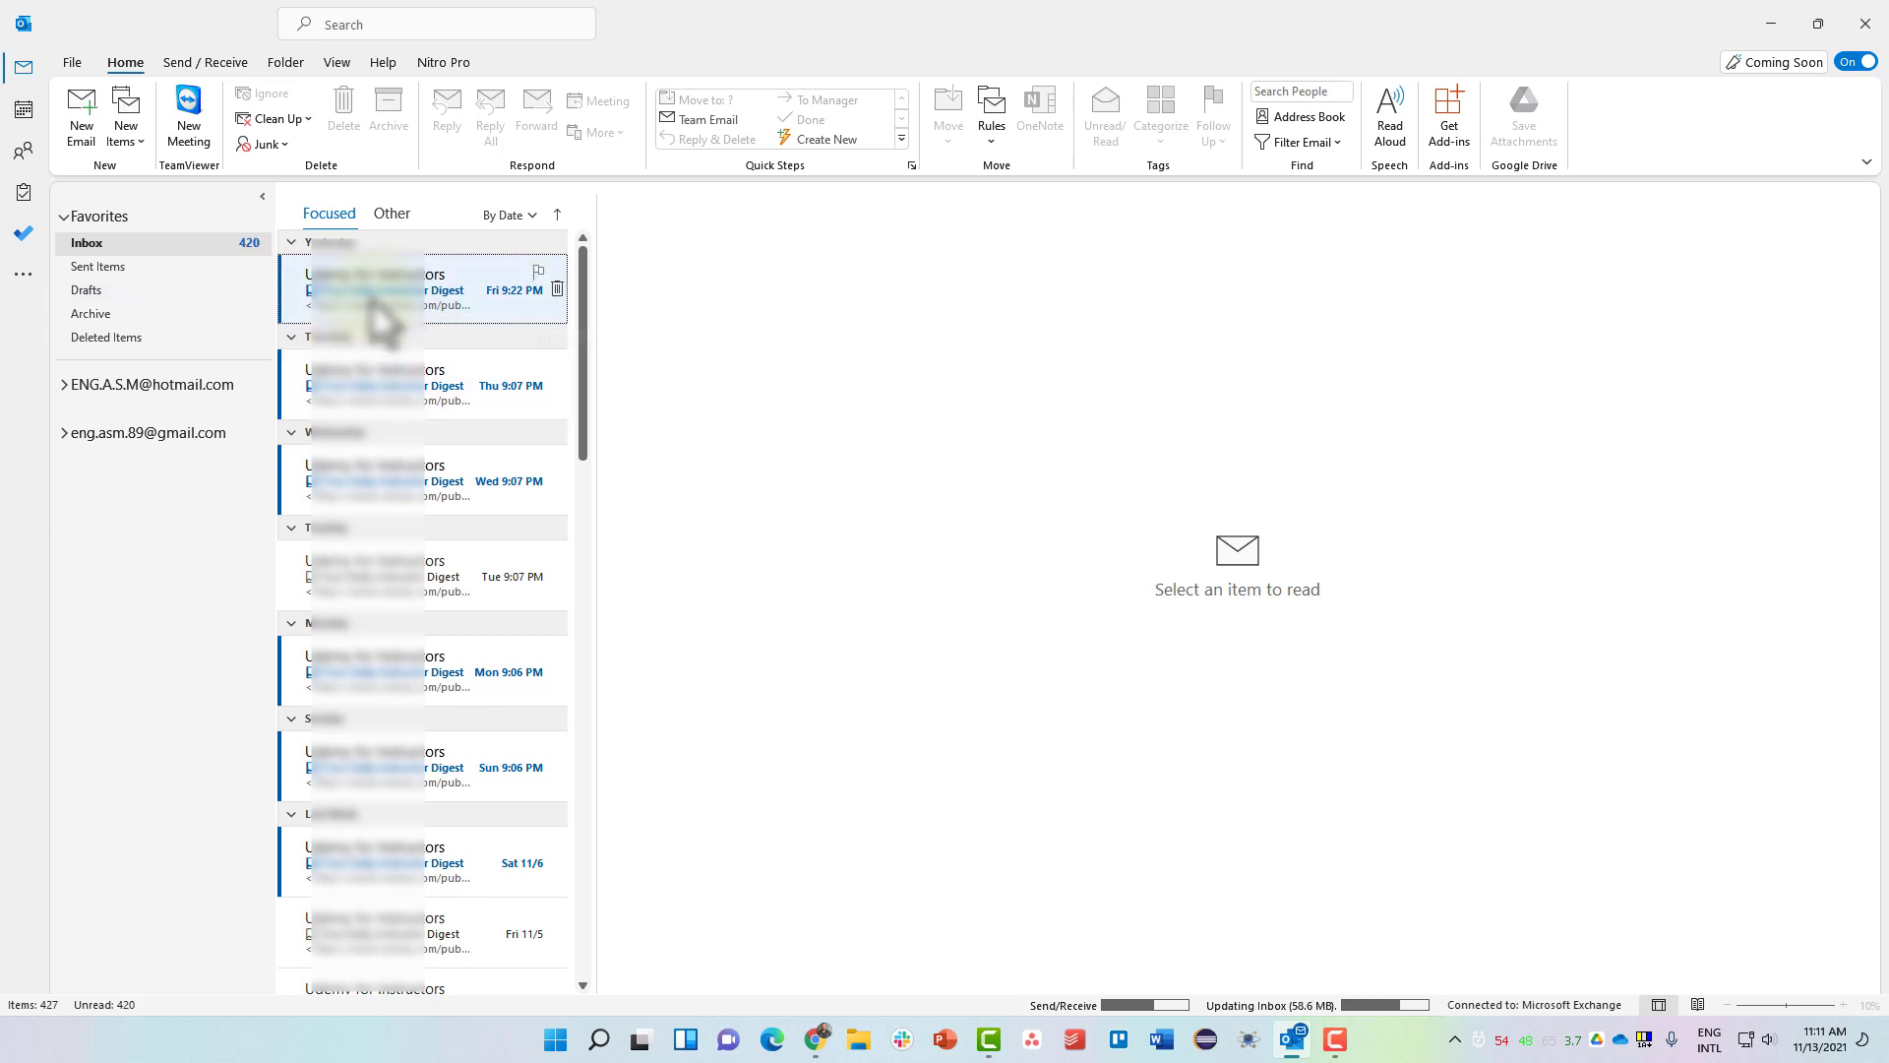
scroll(379, 315, down, 2)
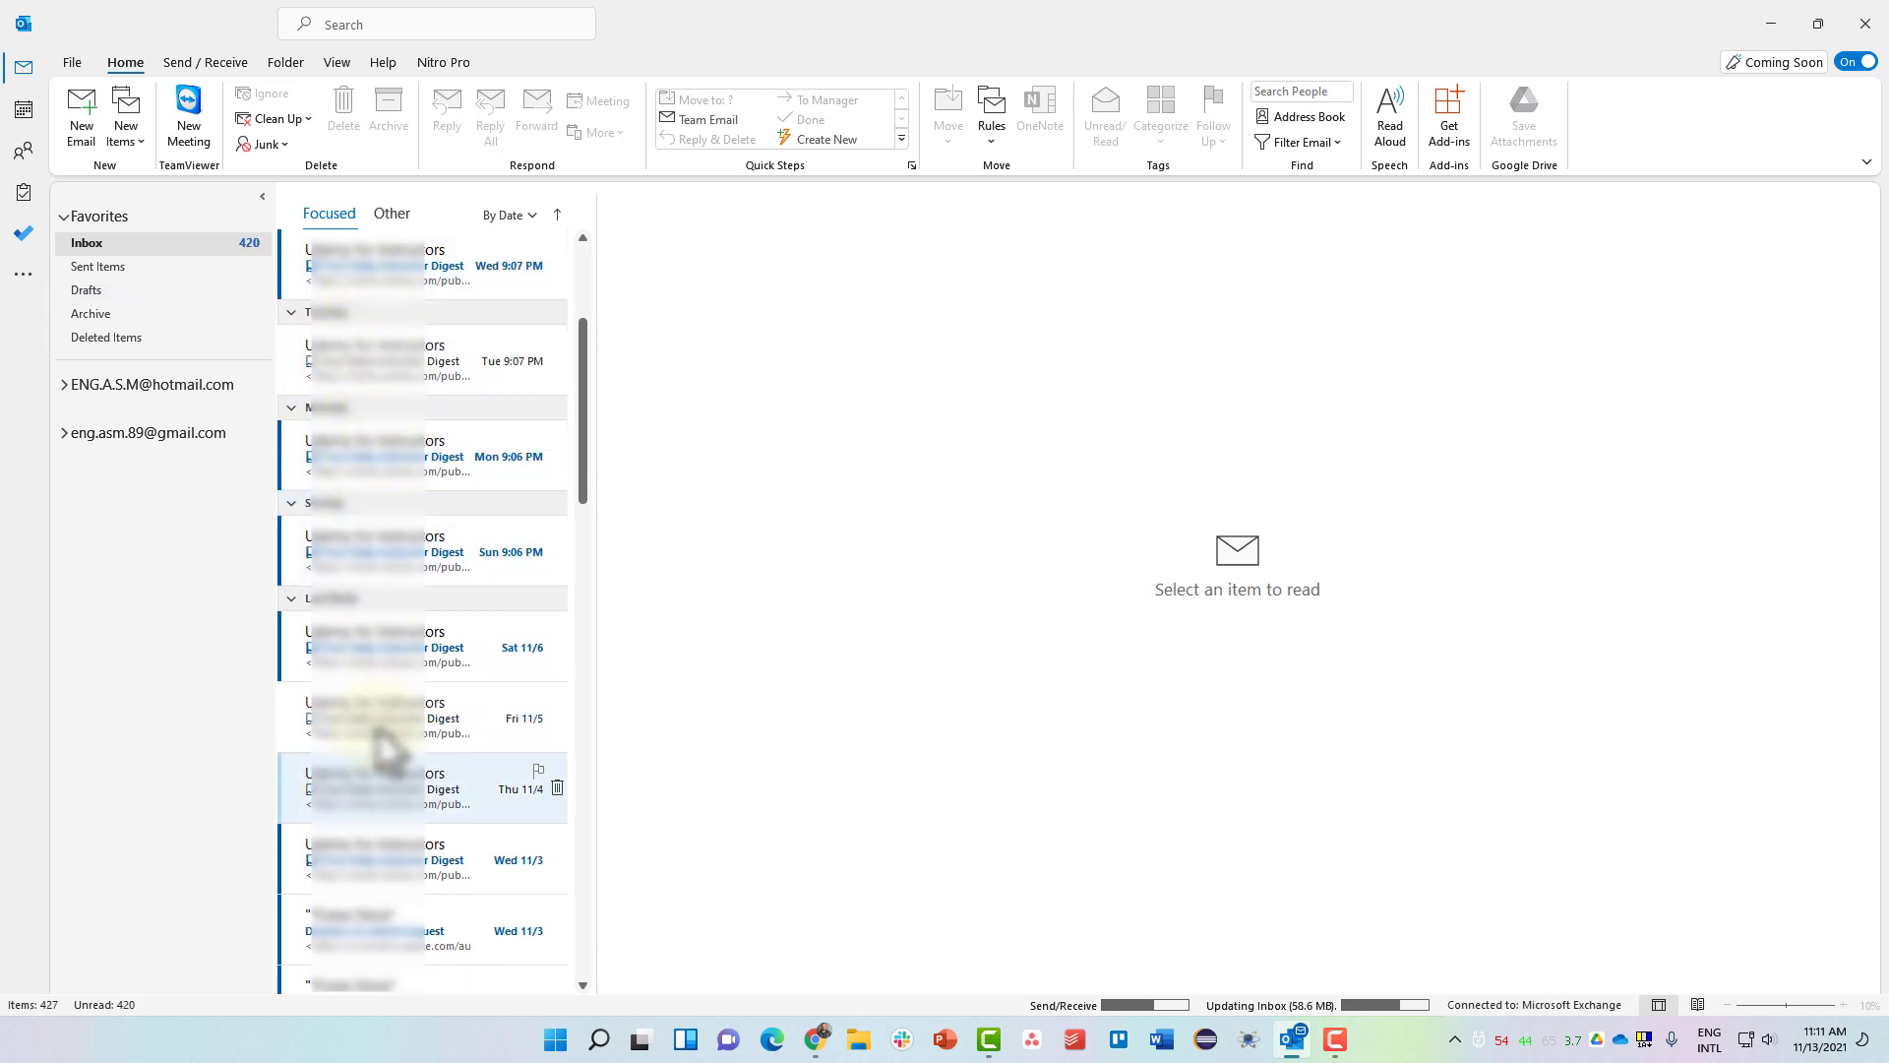
click(389, 949)
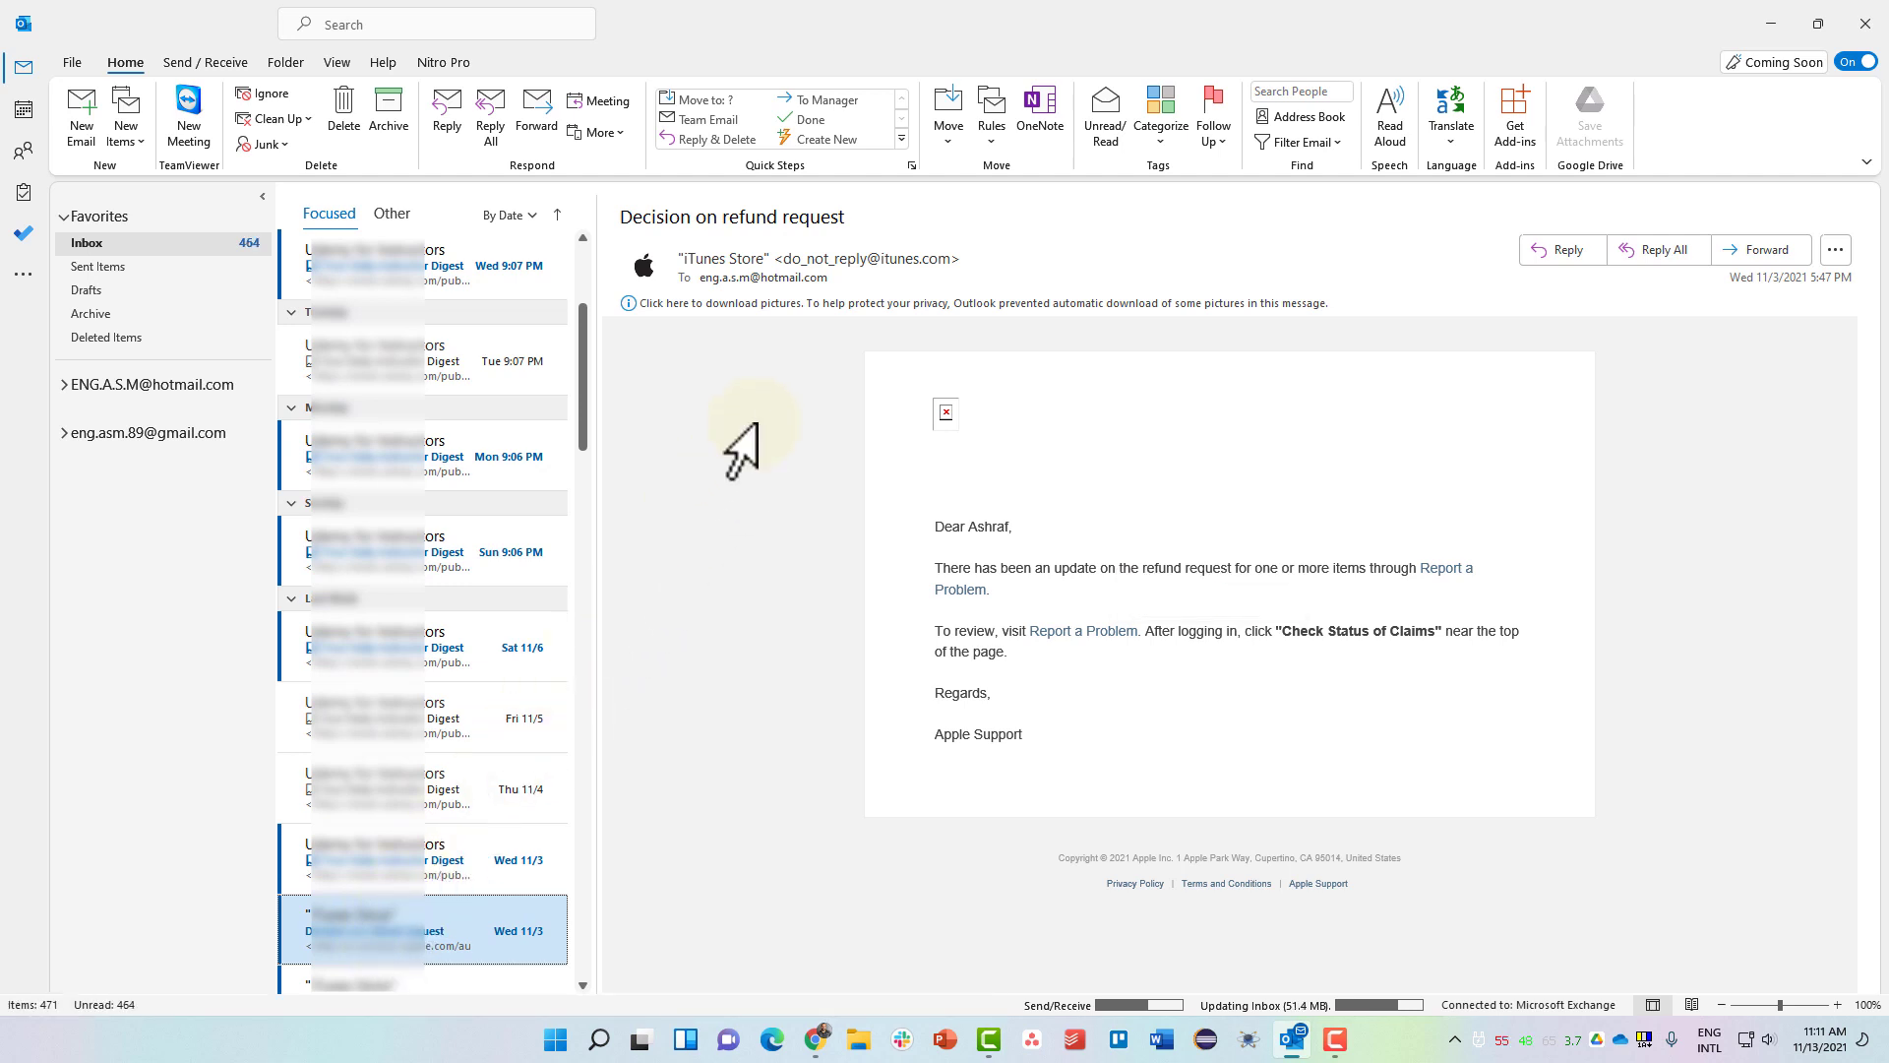
Switch the Inbox view to Single, then Preview, then back to Compact via Change View.
click(338, 65)
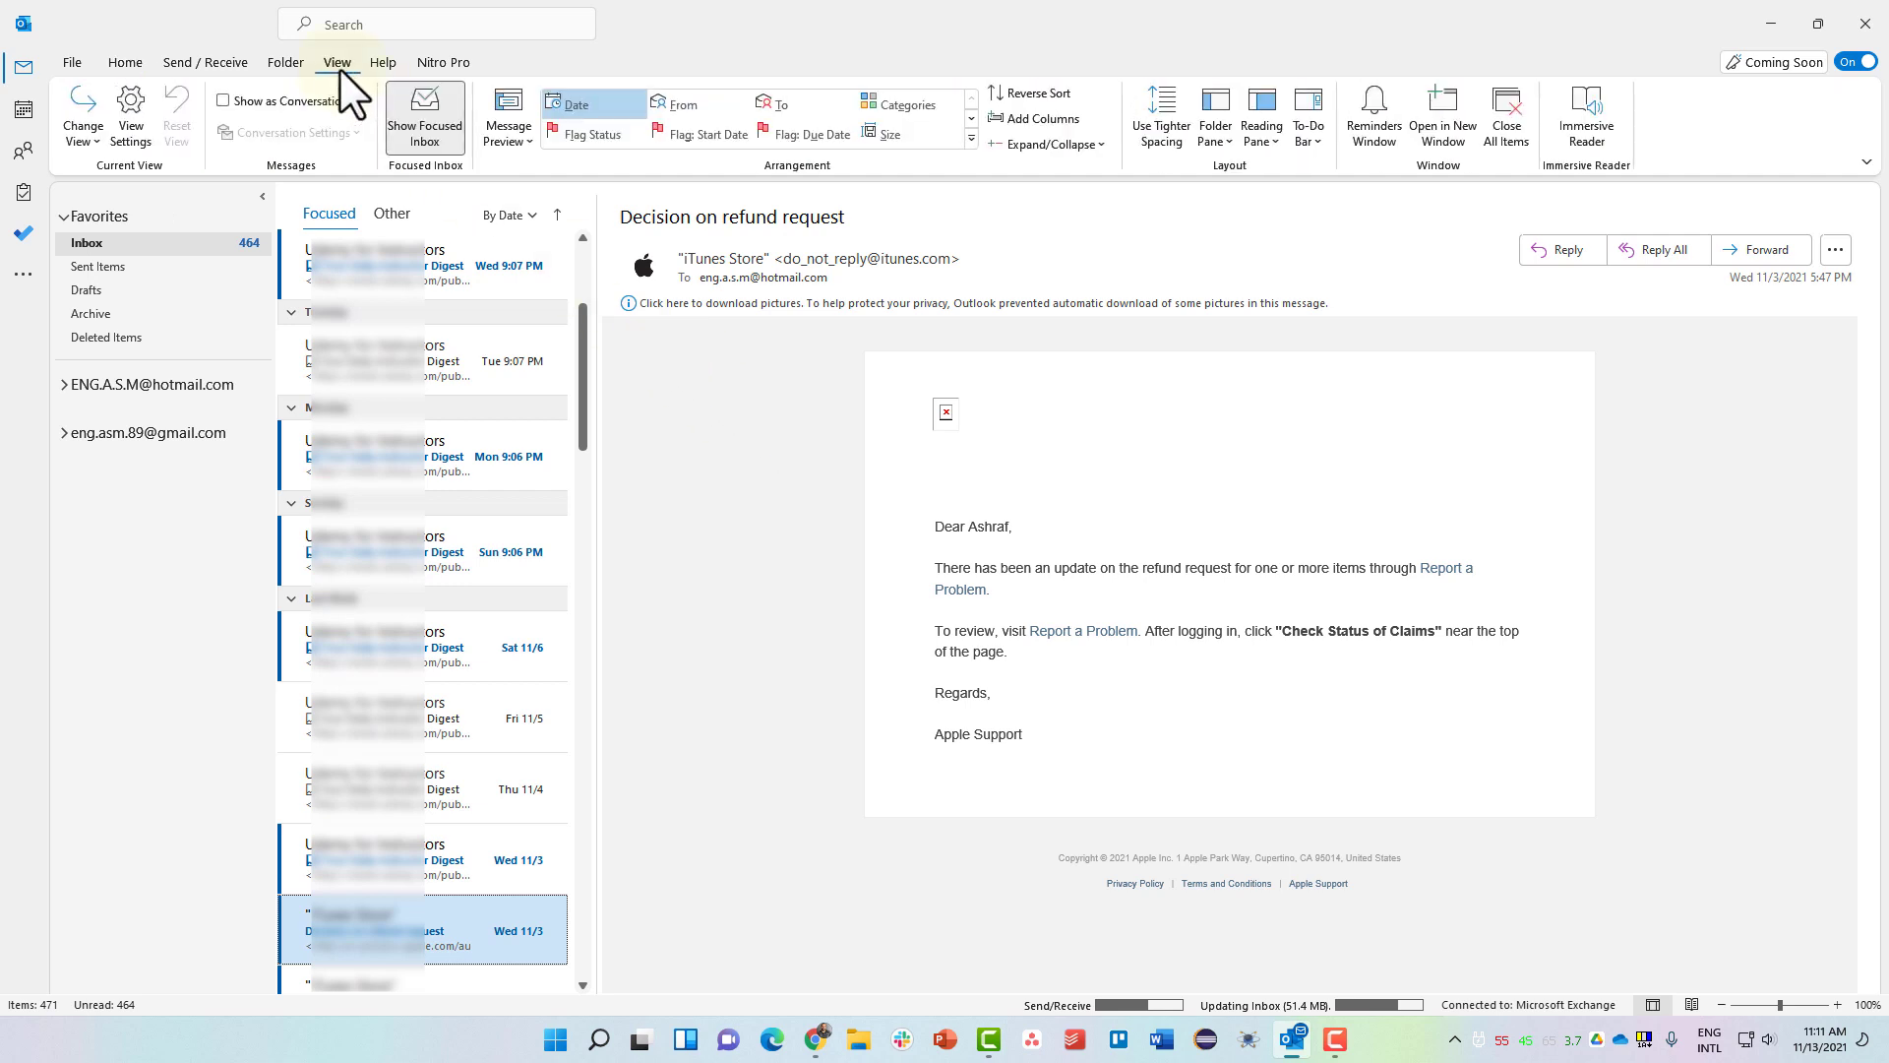
click(85, 138)
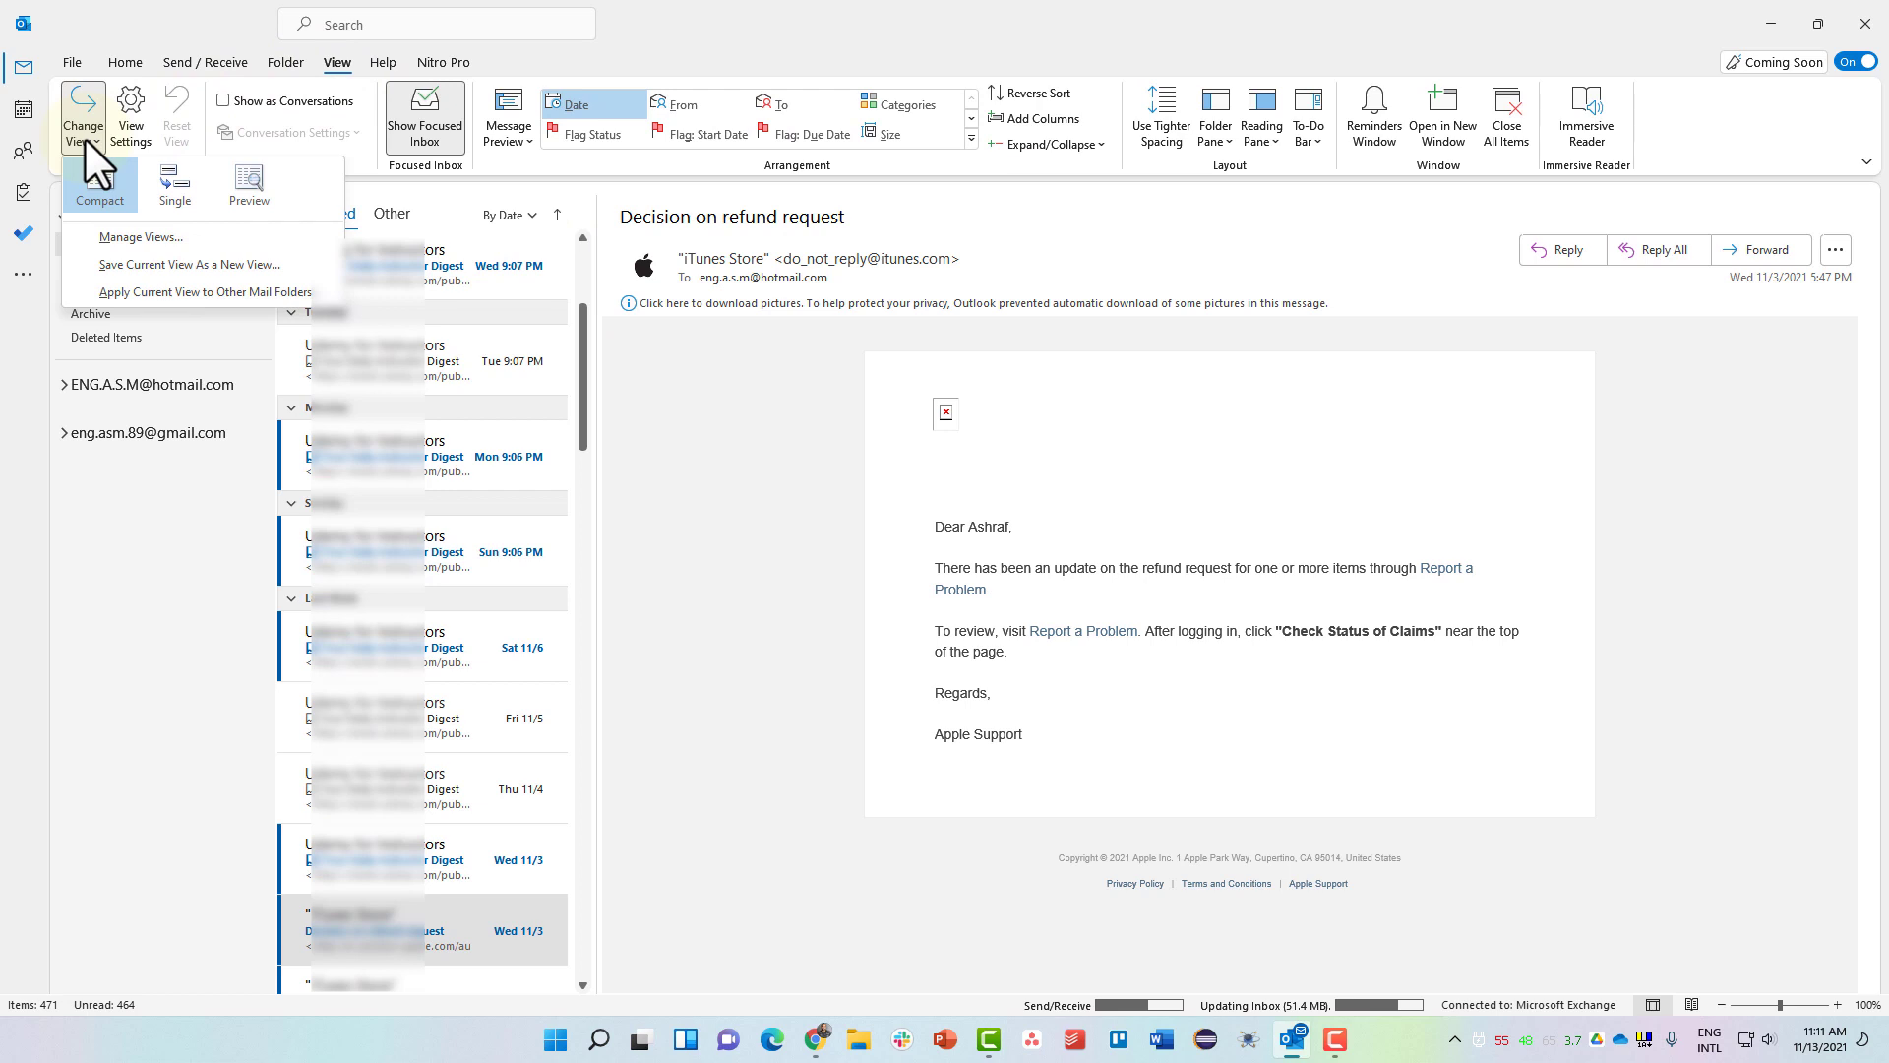
click(169, 193)
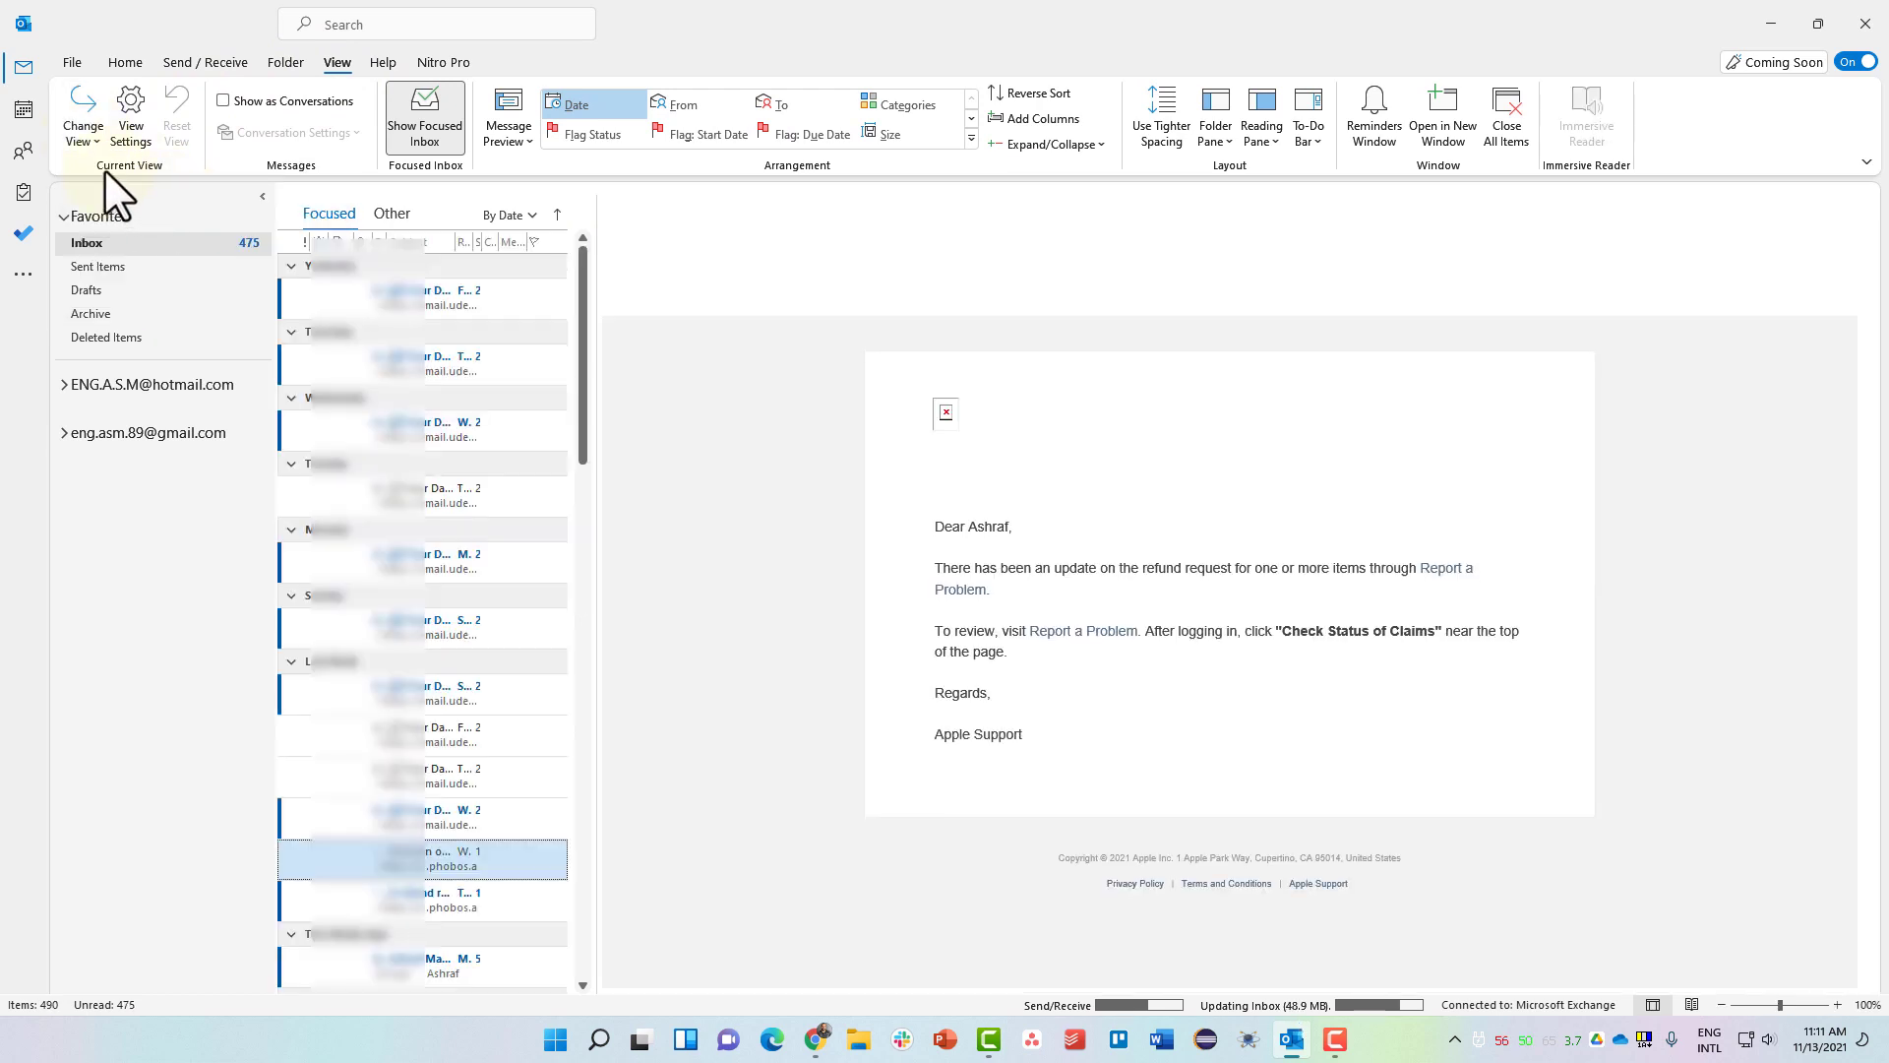
click(86, 138)
click(246, 185)
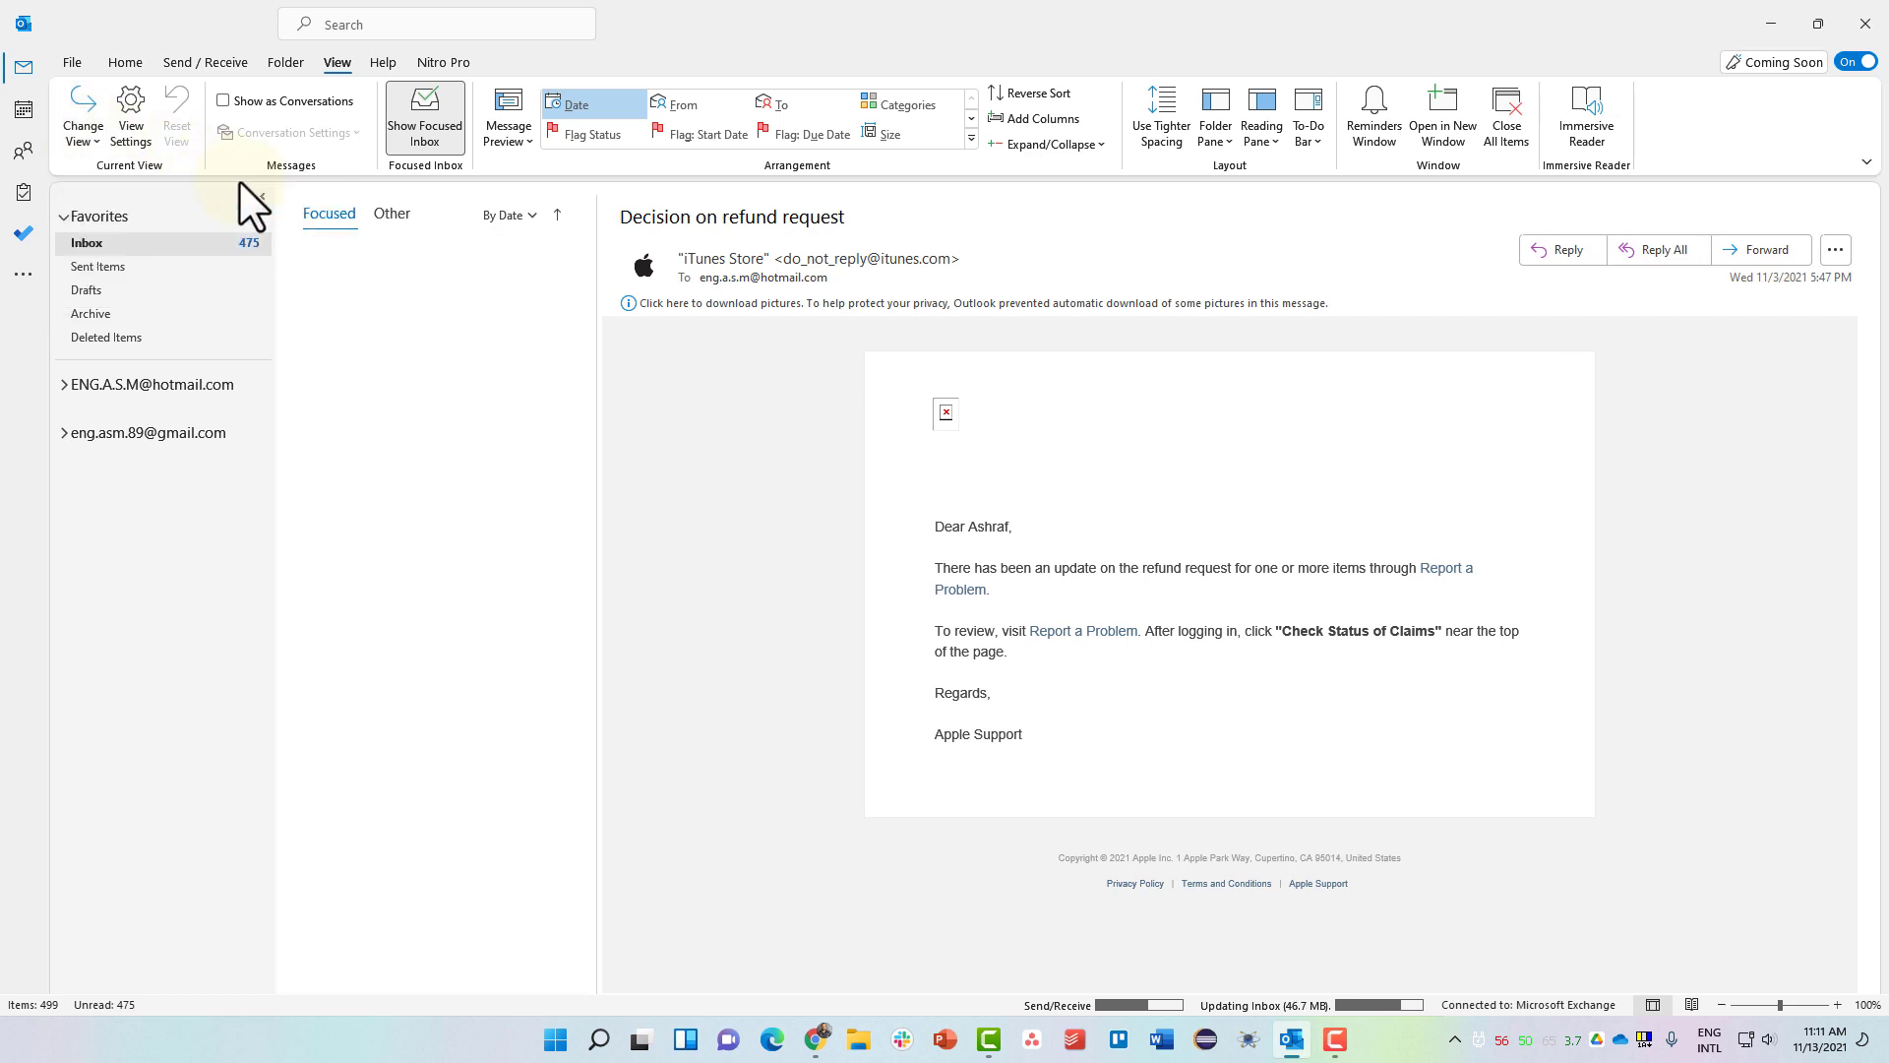
click(78, 144)
click(103, 192)
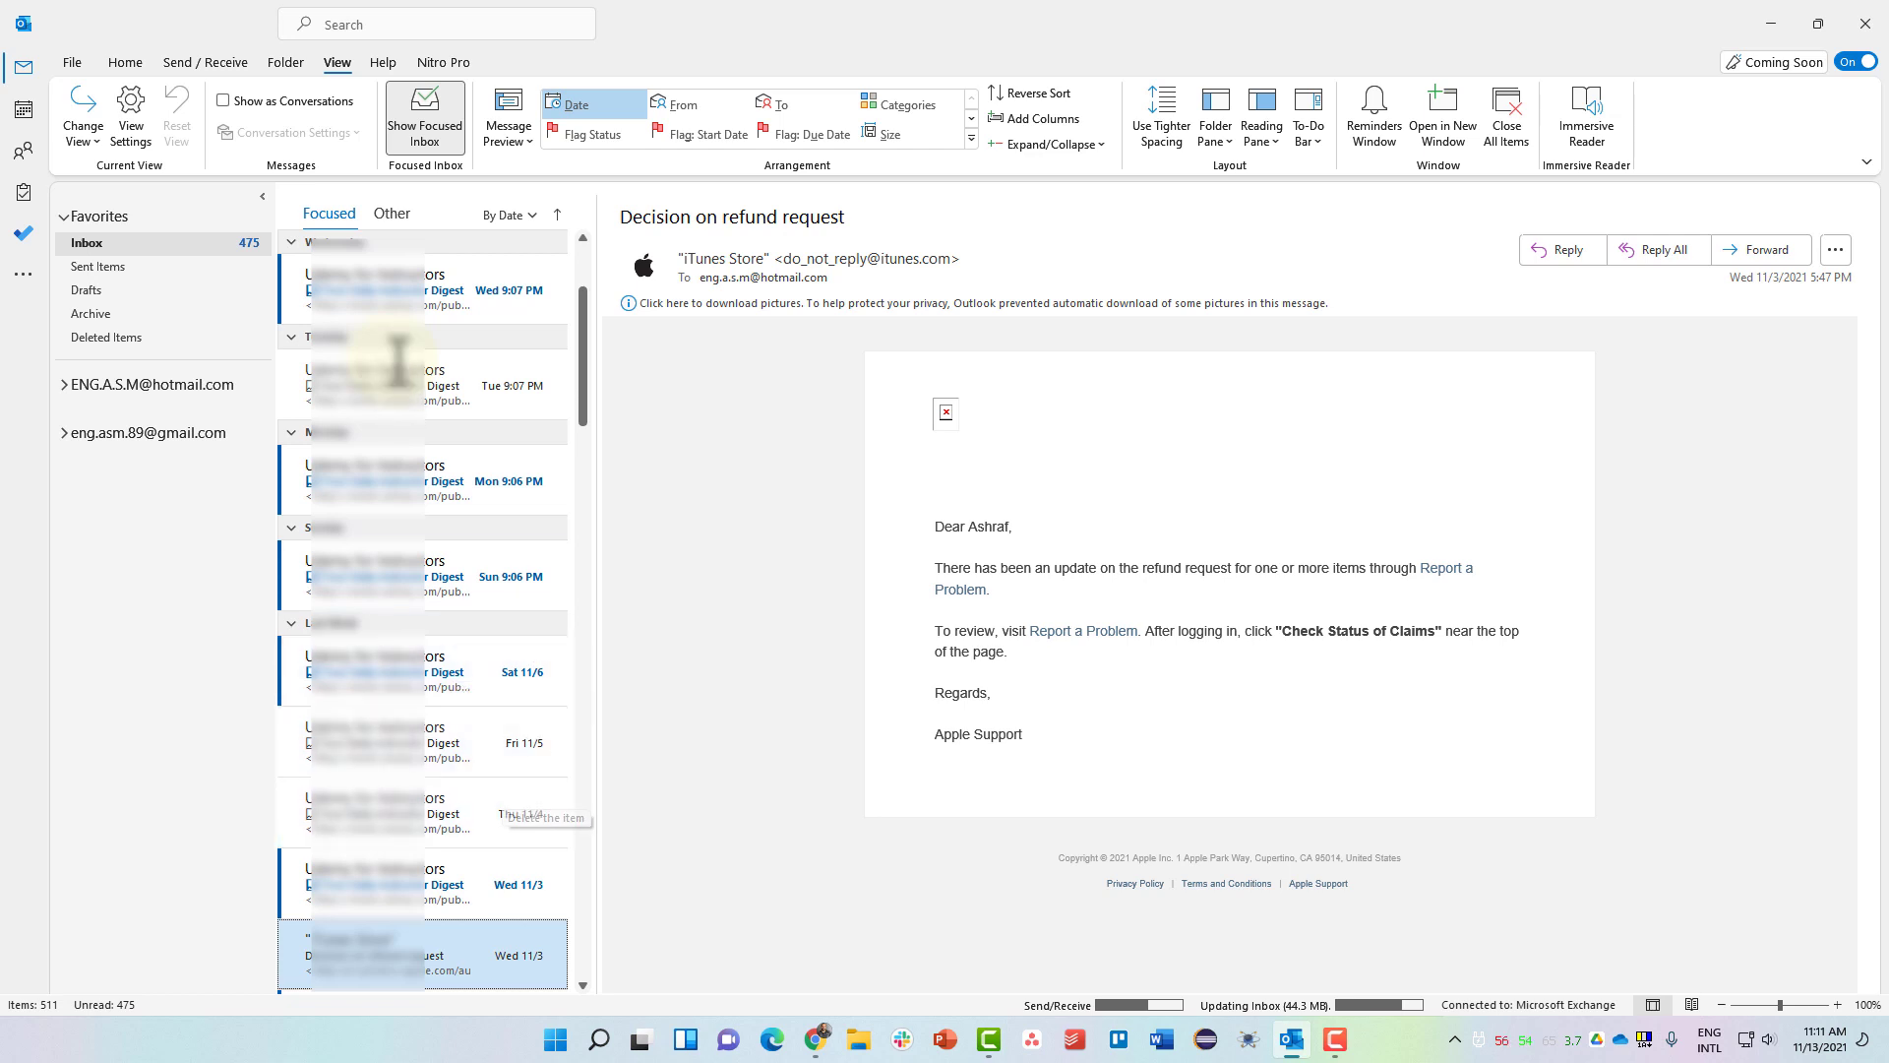
Select the Tue 11/2 'A refund request has been received' email and delete it.
scroll(400, 443, down, 1)
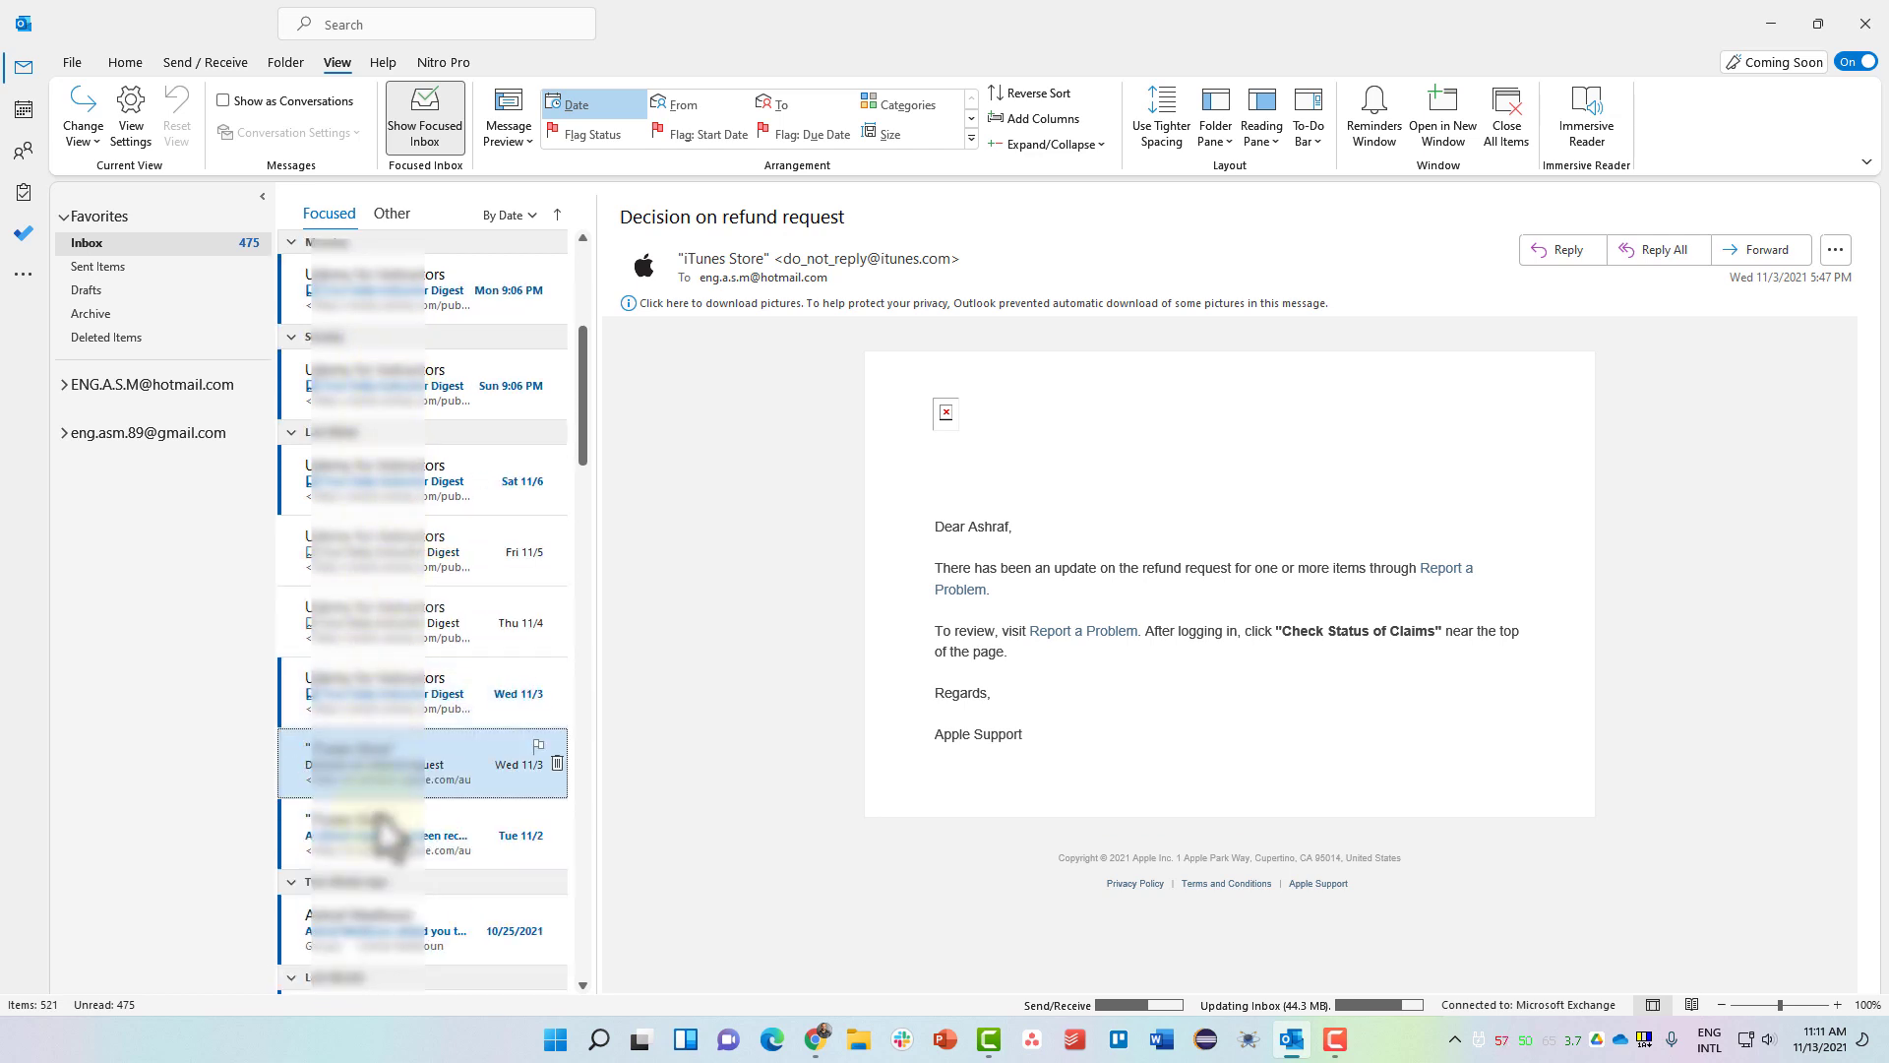
click(386, 846)
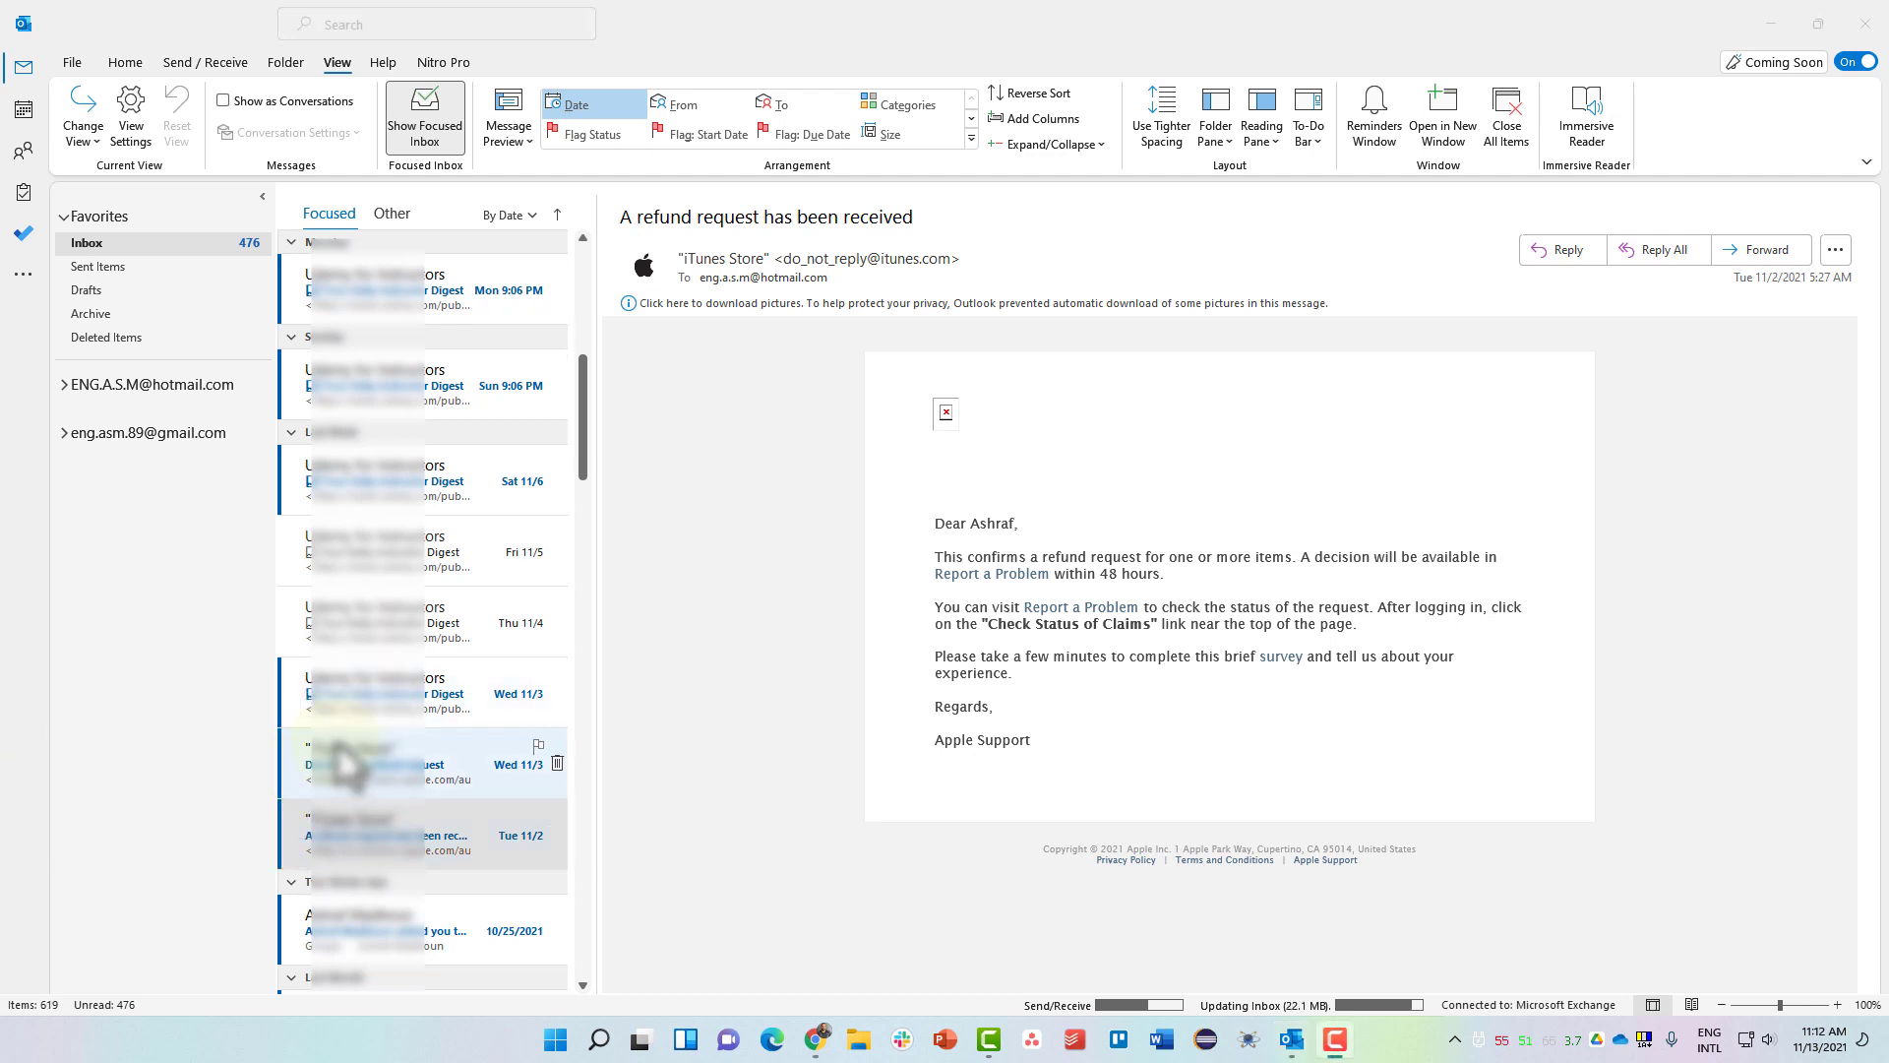
click(431, 840)
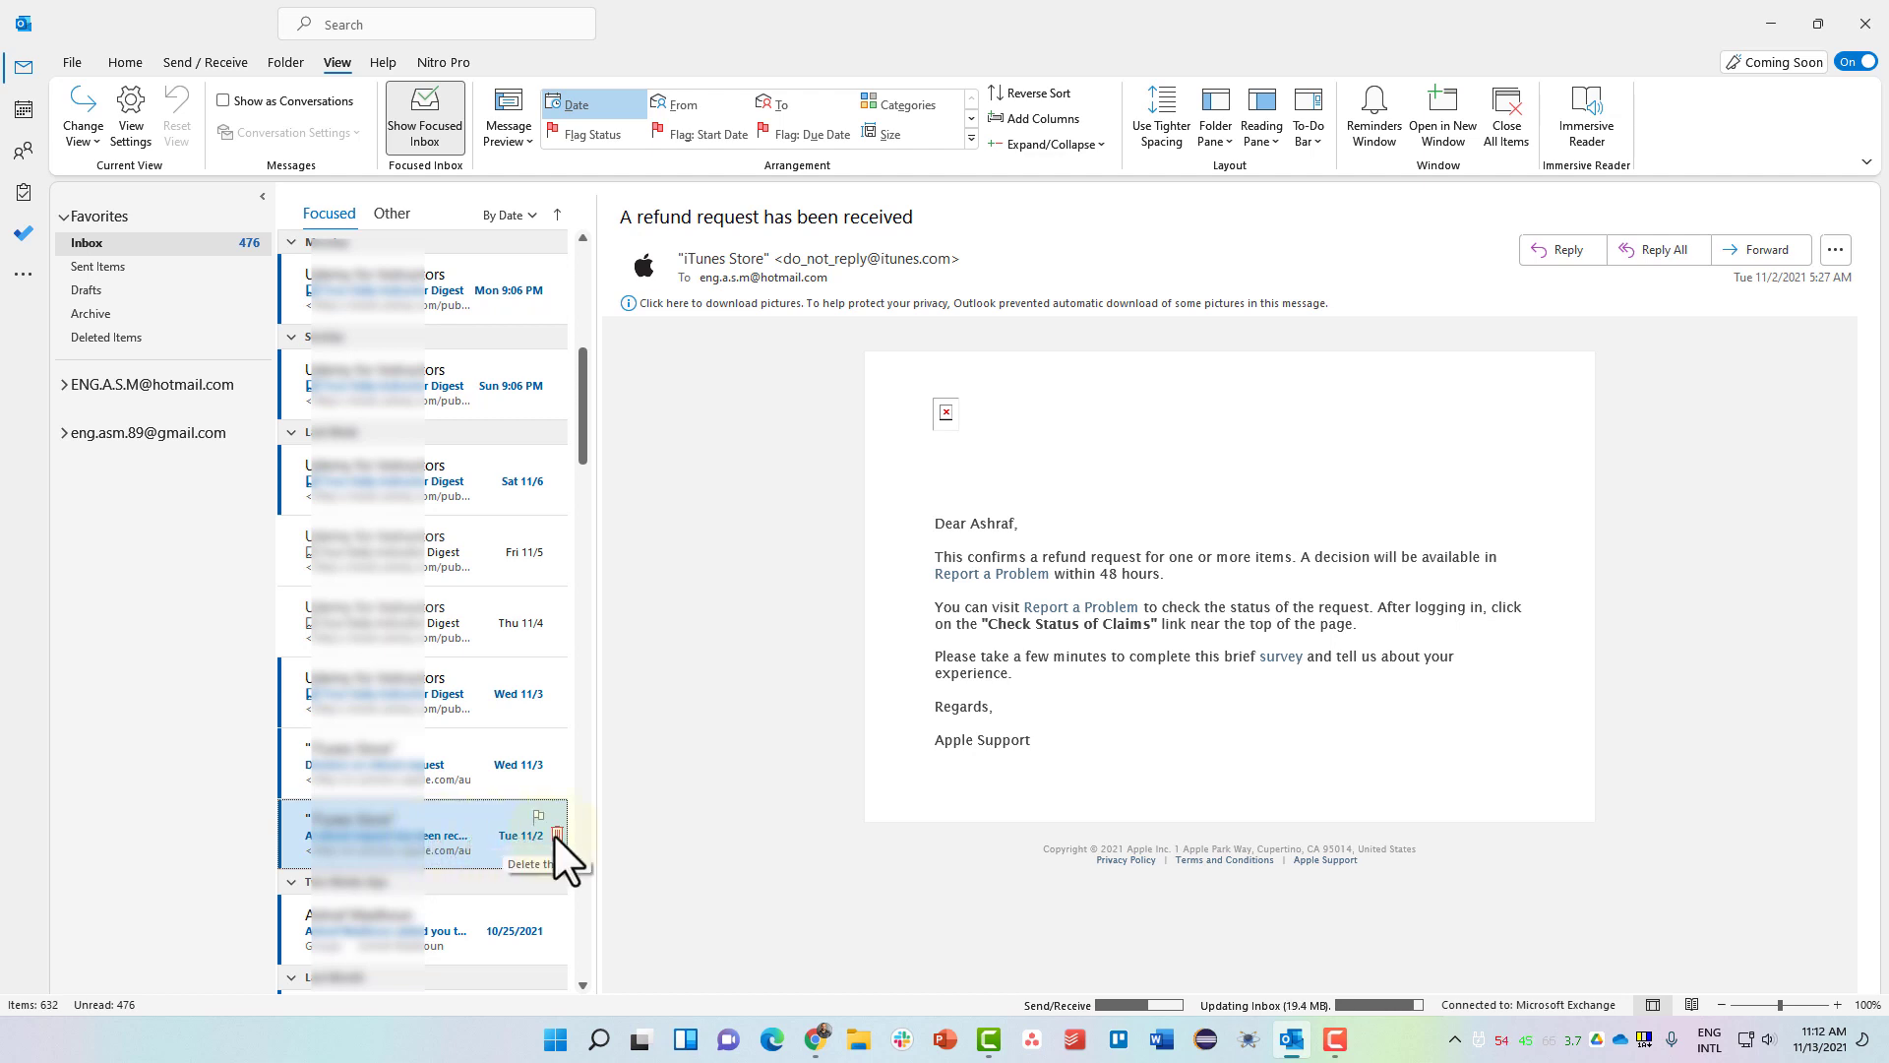
click(557, 835)
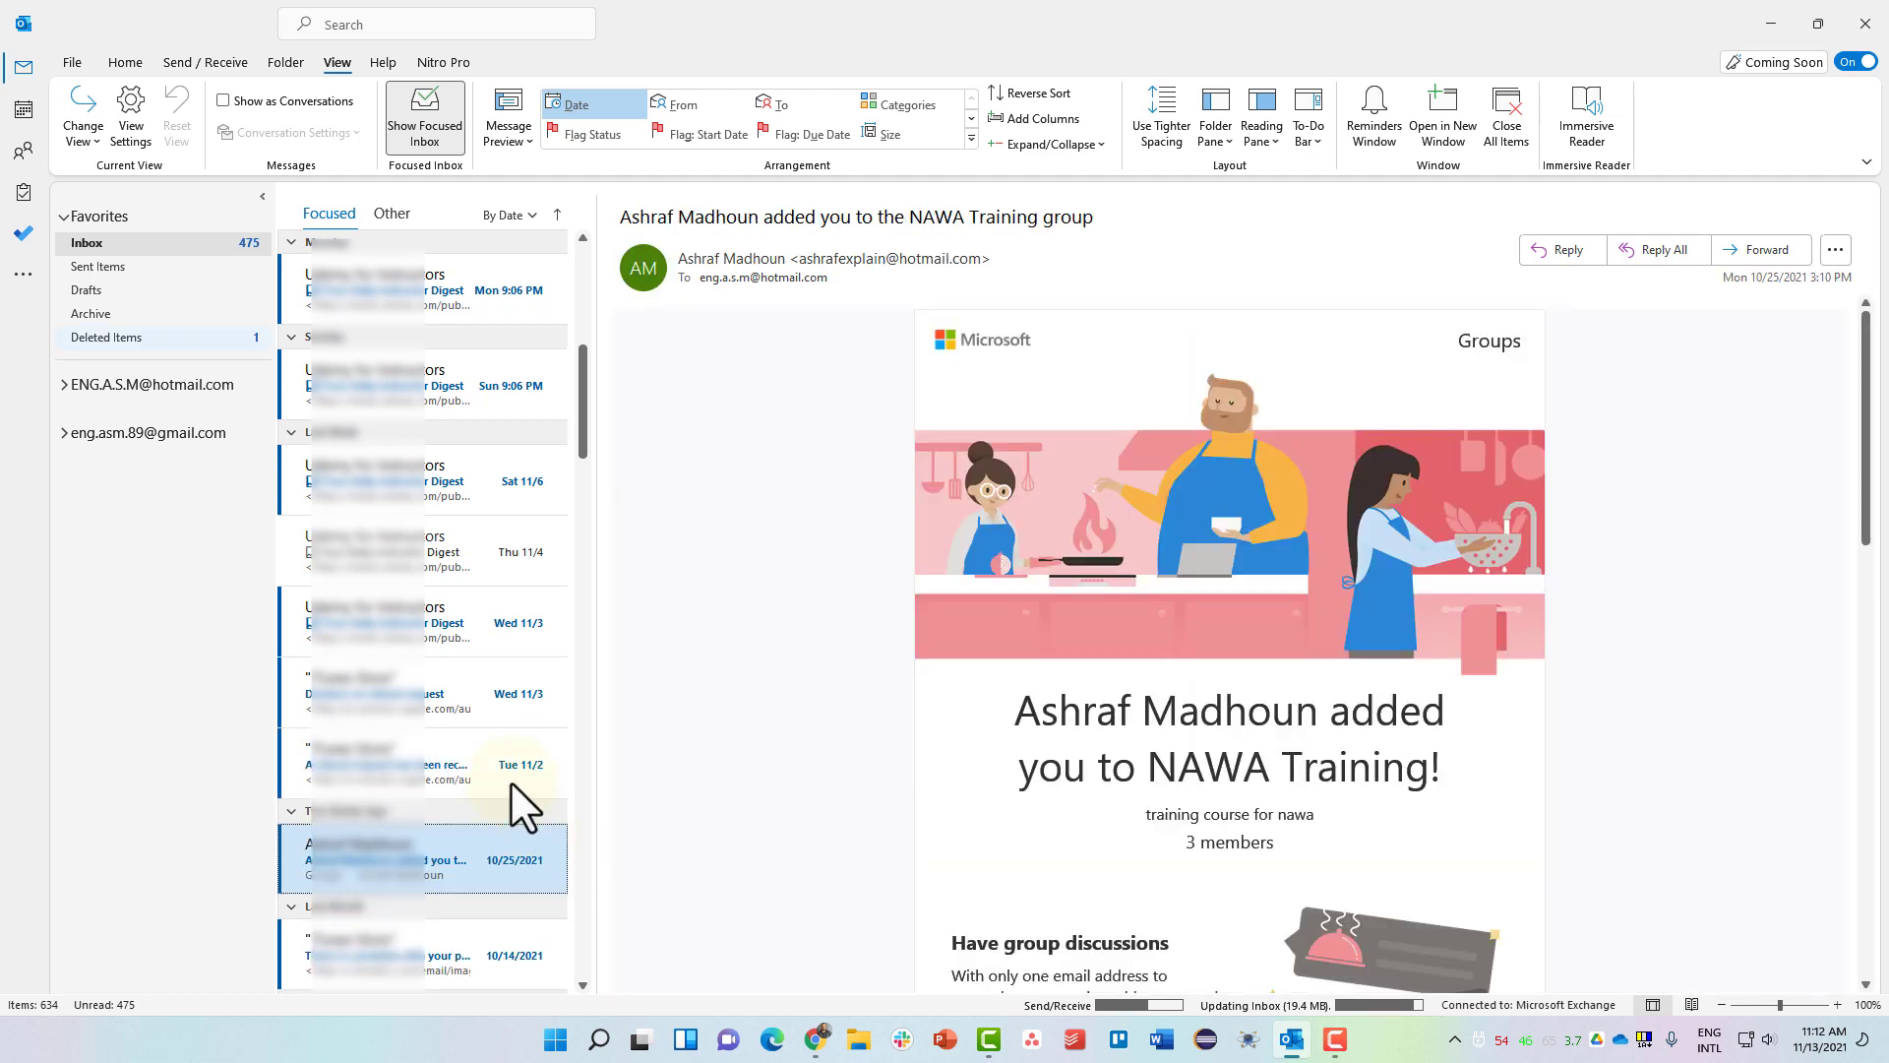
In Deleted Items, delete the refund request email and confirm the permanent deletion.
click(150, 338)
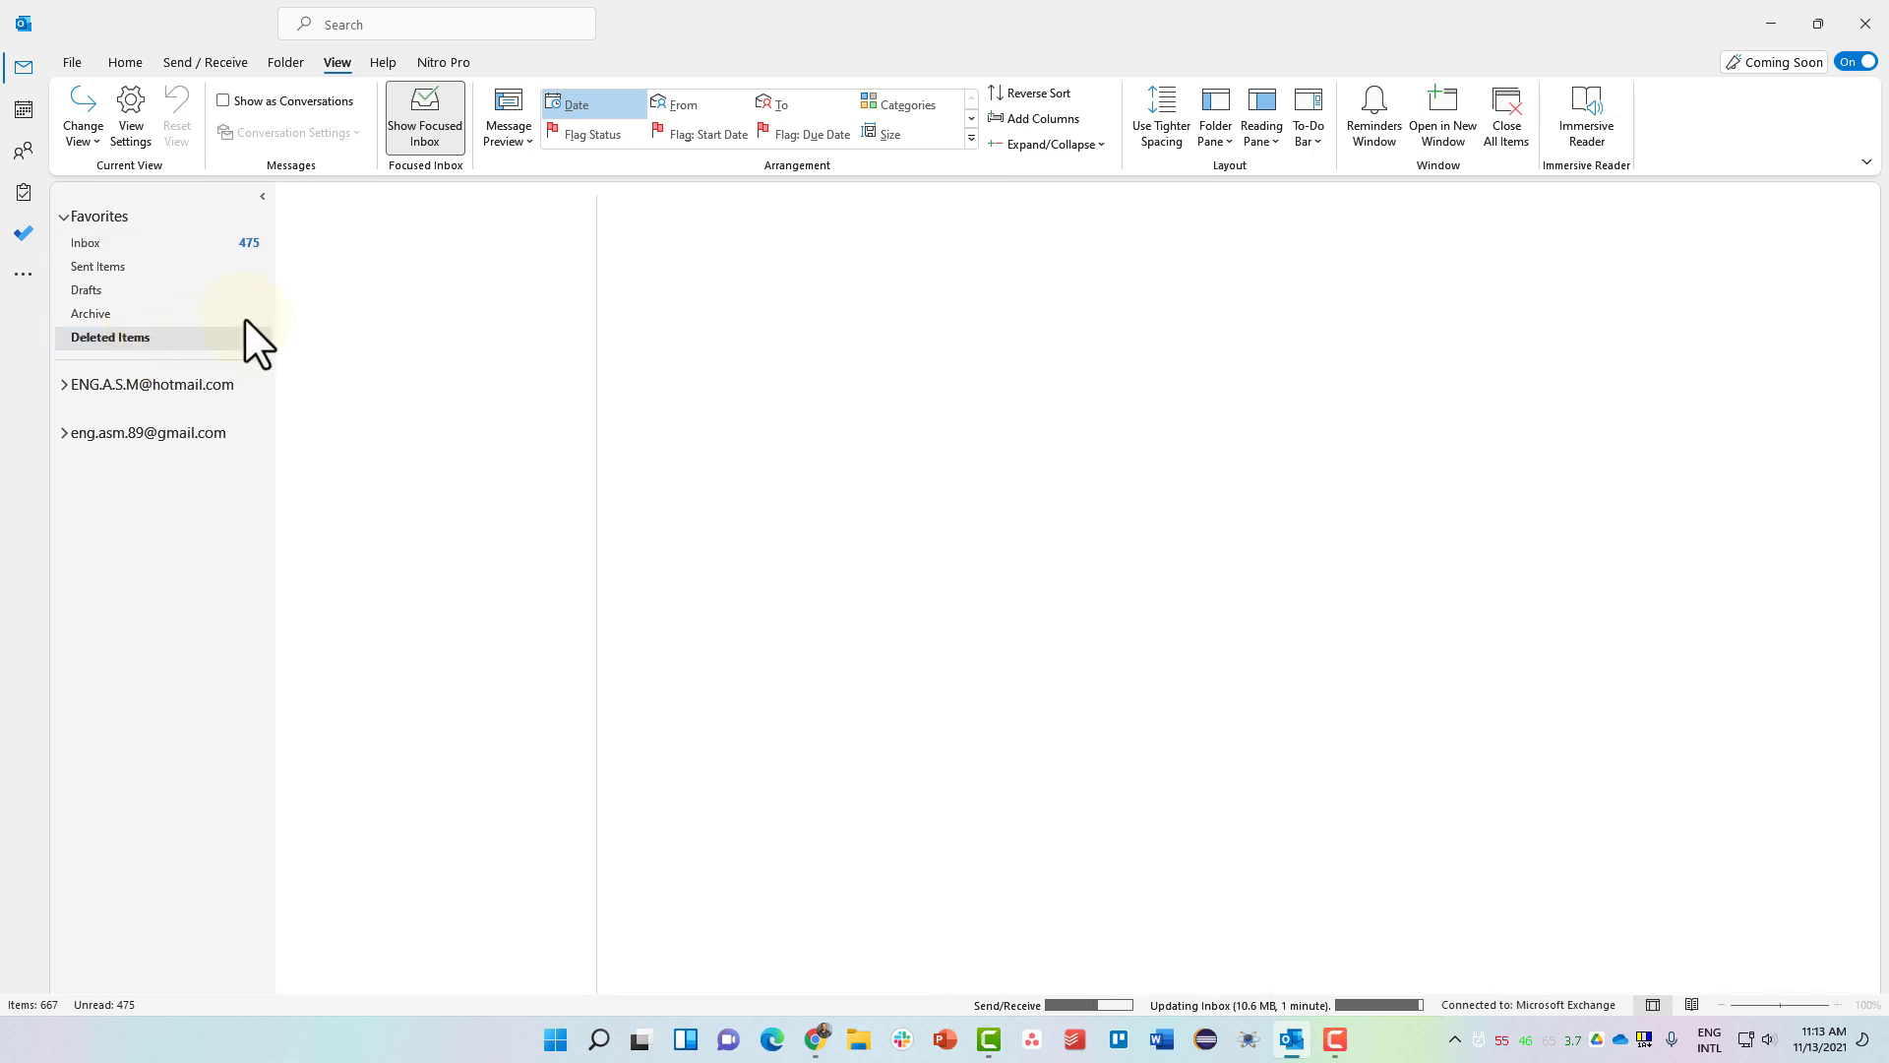
click(411, 295)
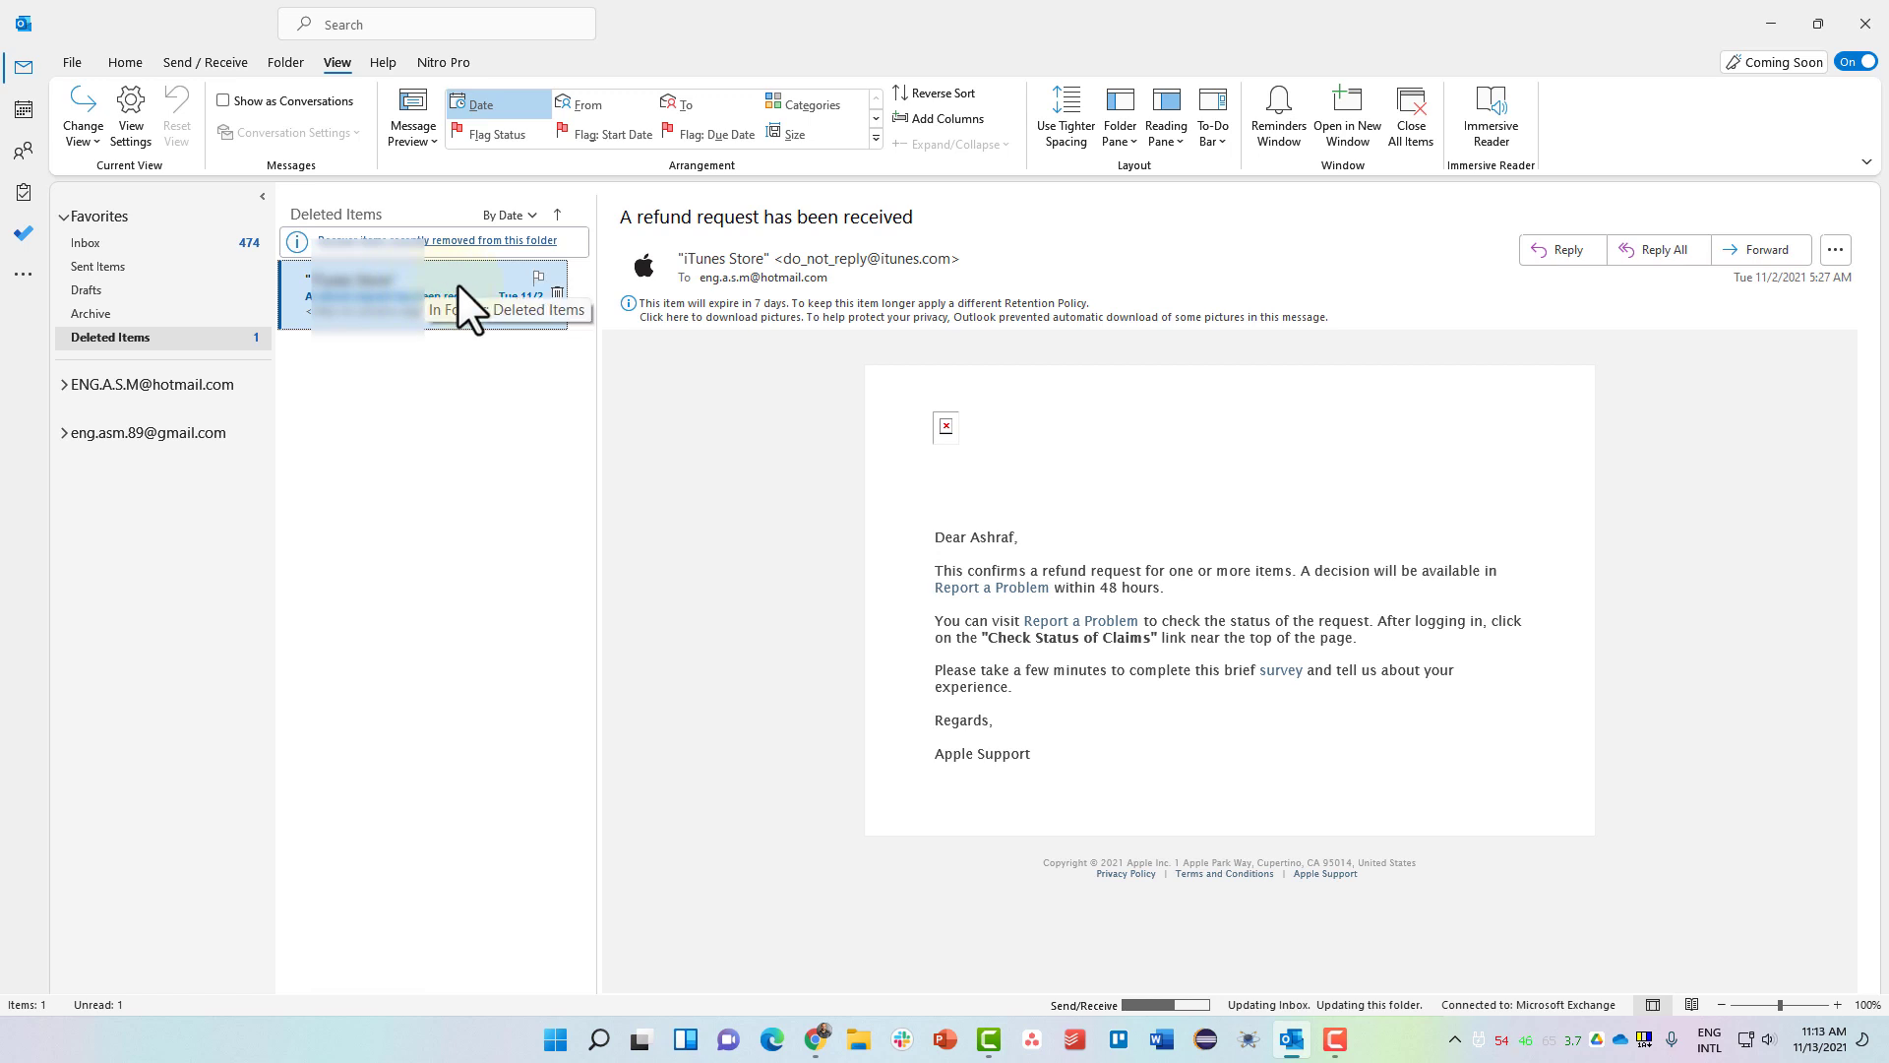
click(556, 296)
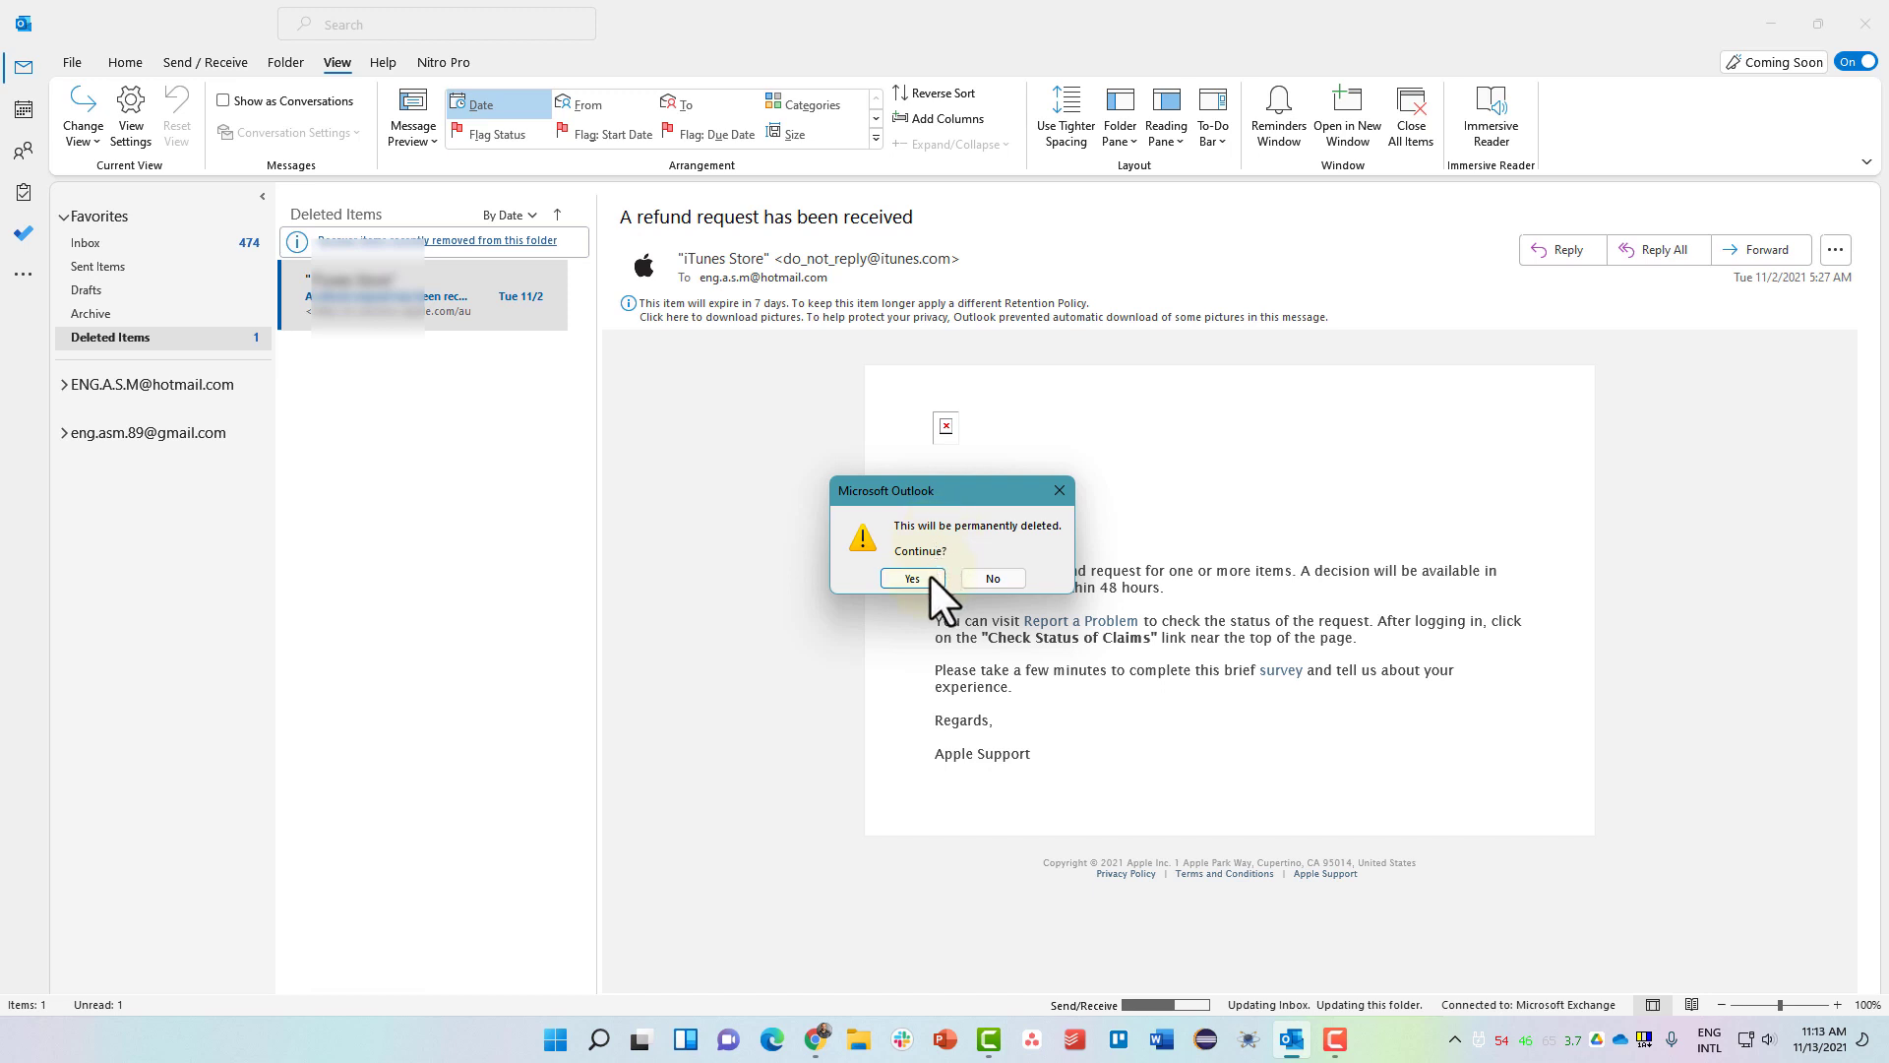
click(912, 579)
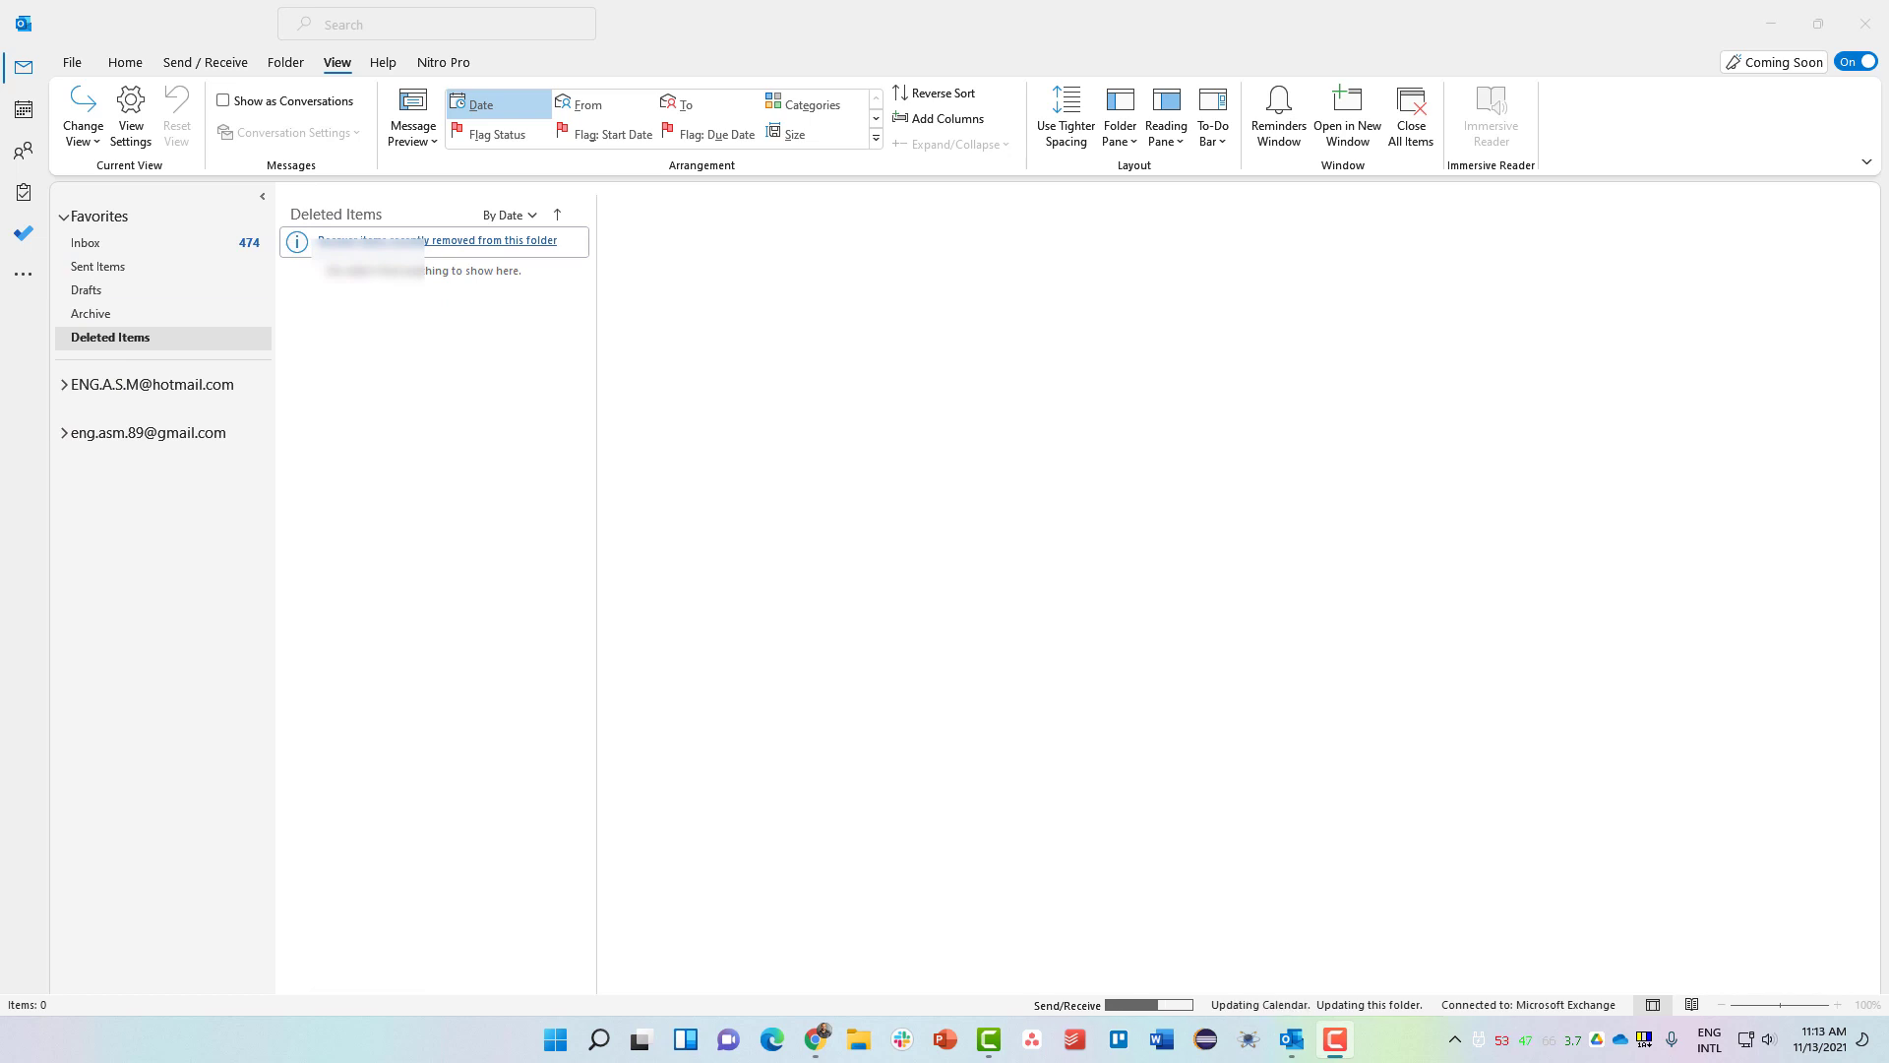
Use Empty Folder from the Deleted Items right-click menu to clear it.
right_click(211, 342)
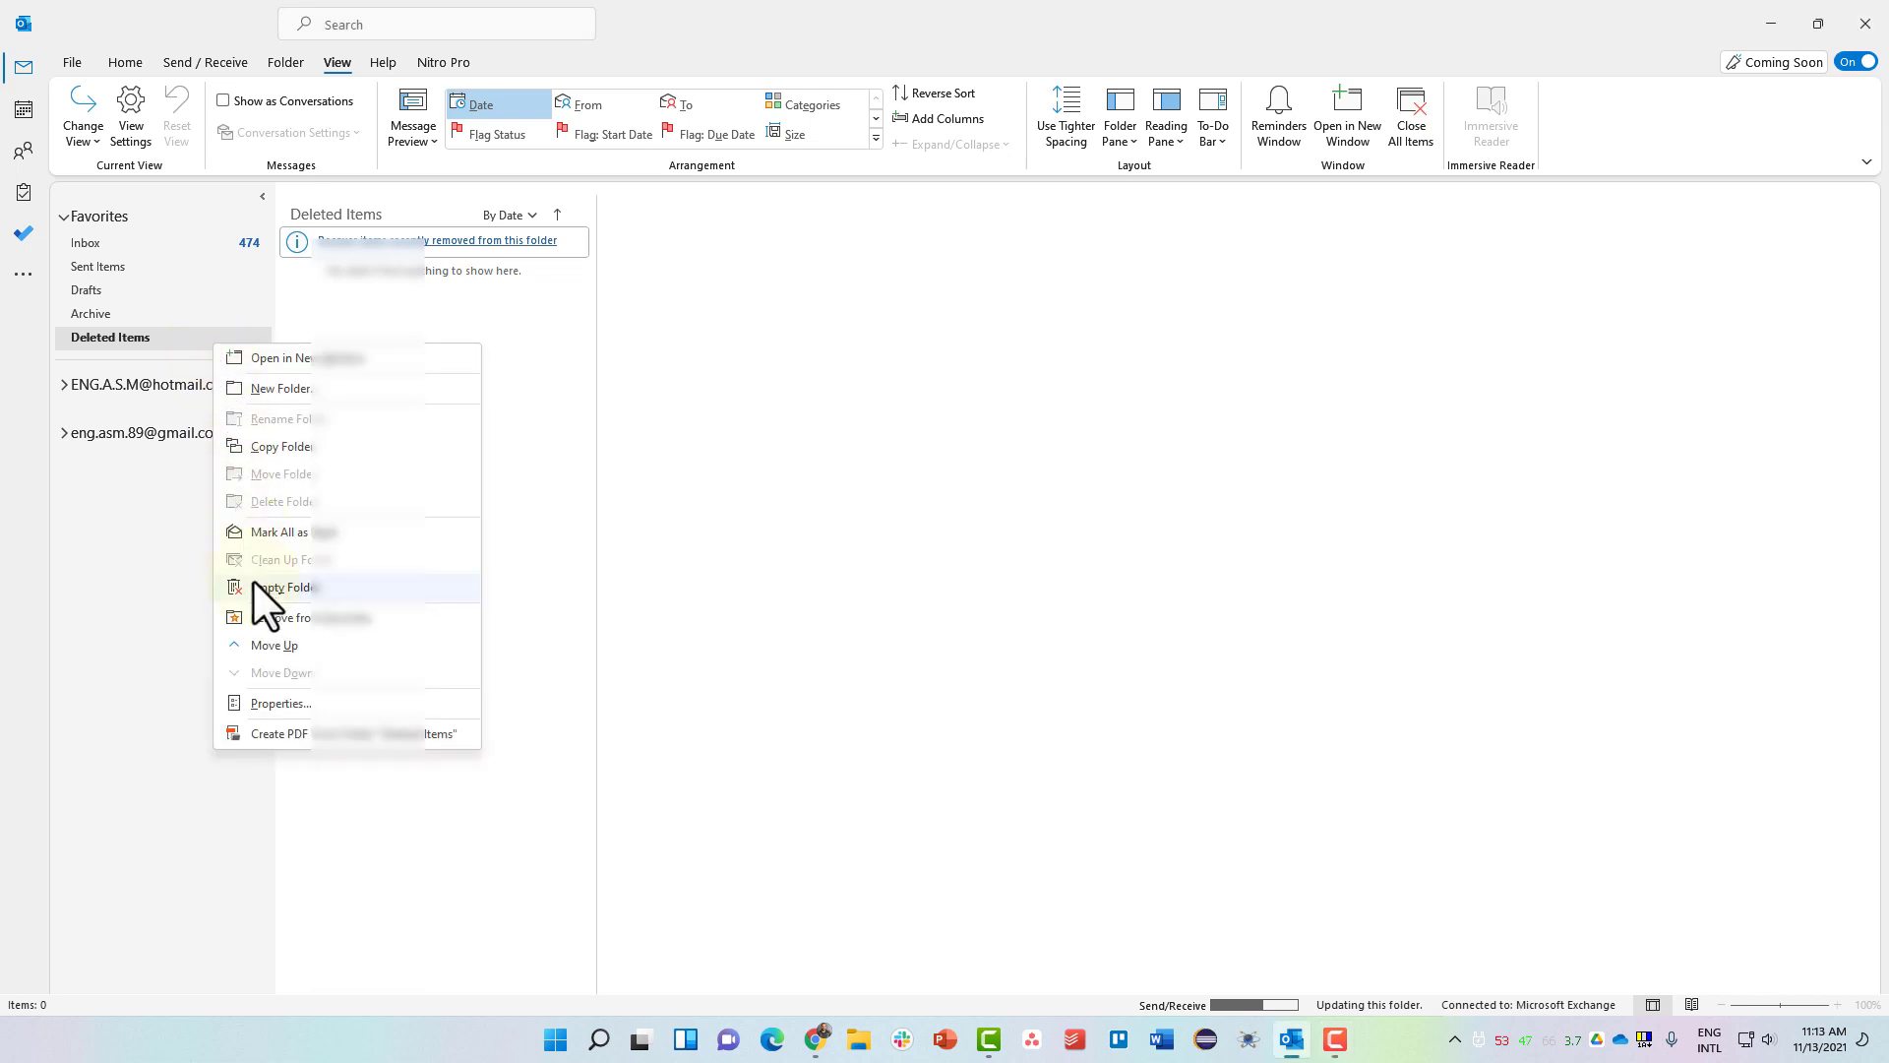
click(318, 587)
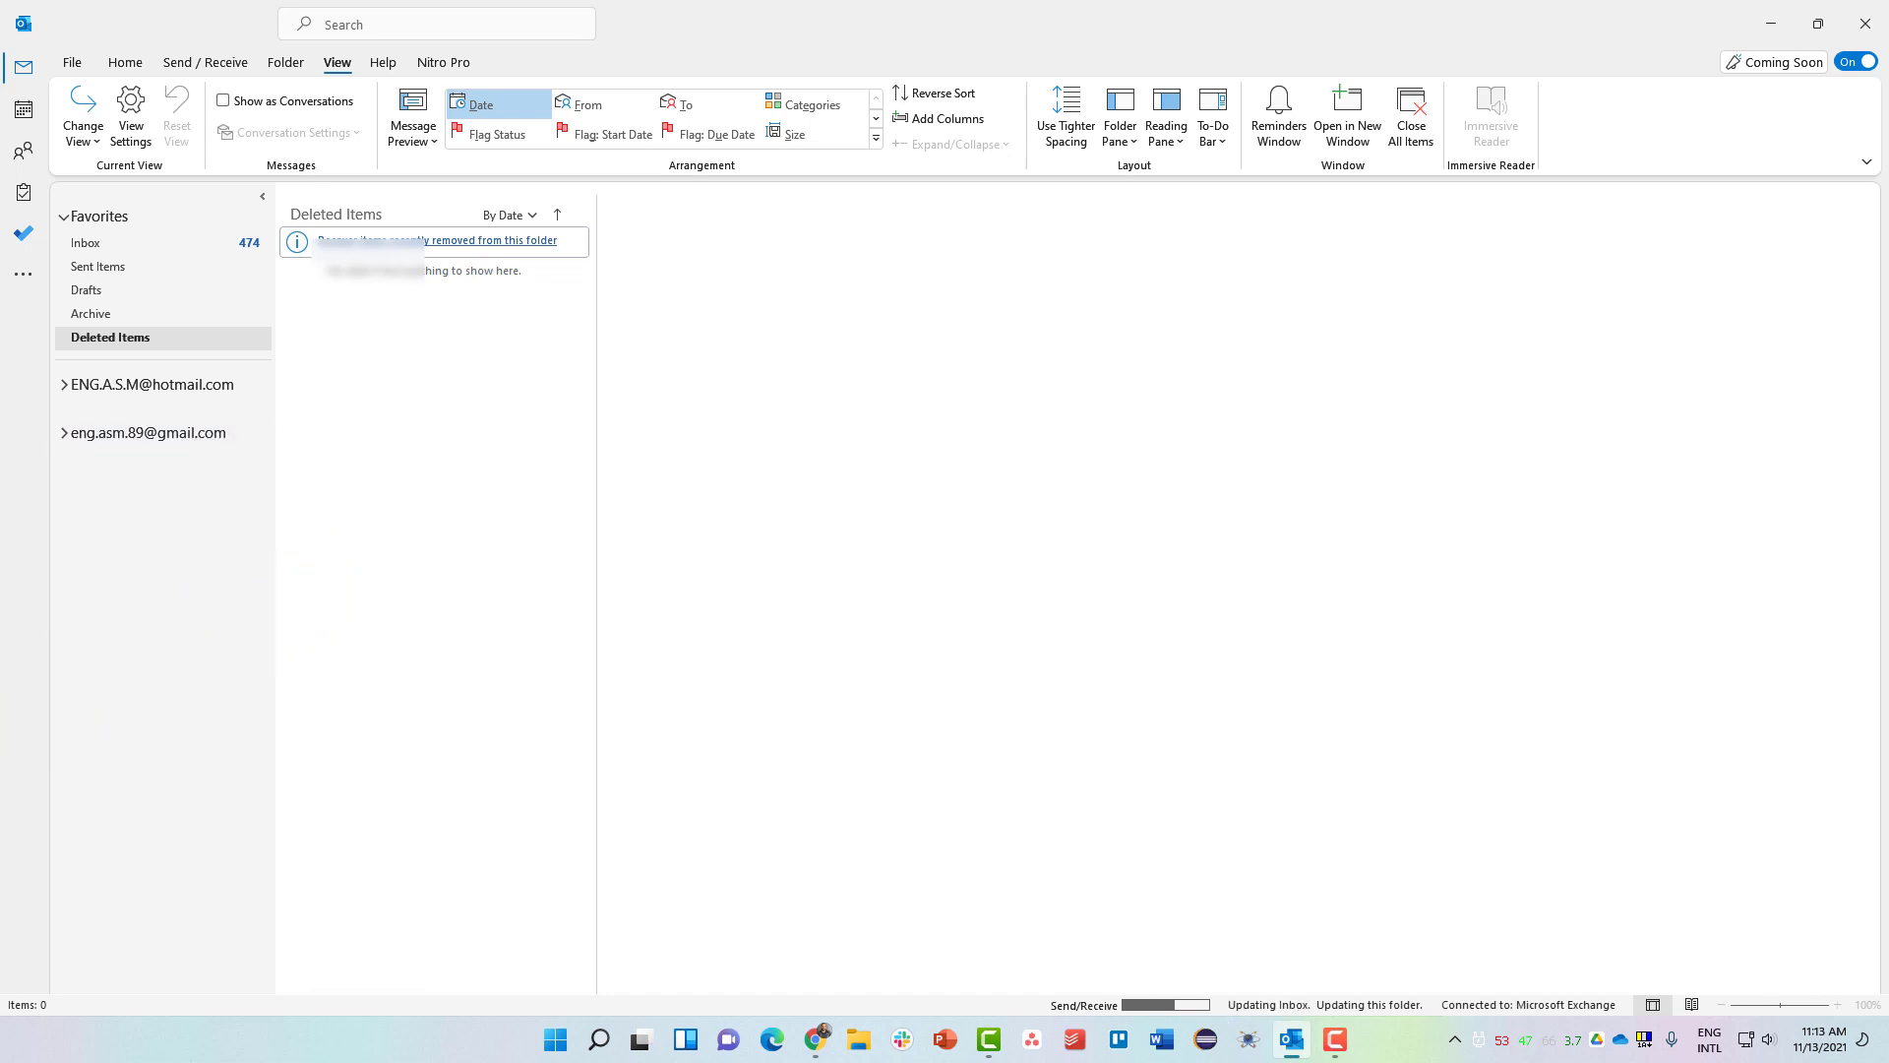
Archive the Wed 11/3 'Decision on refund request' email and expand the Hotmail account's folder list.
click(147, 246)
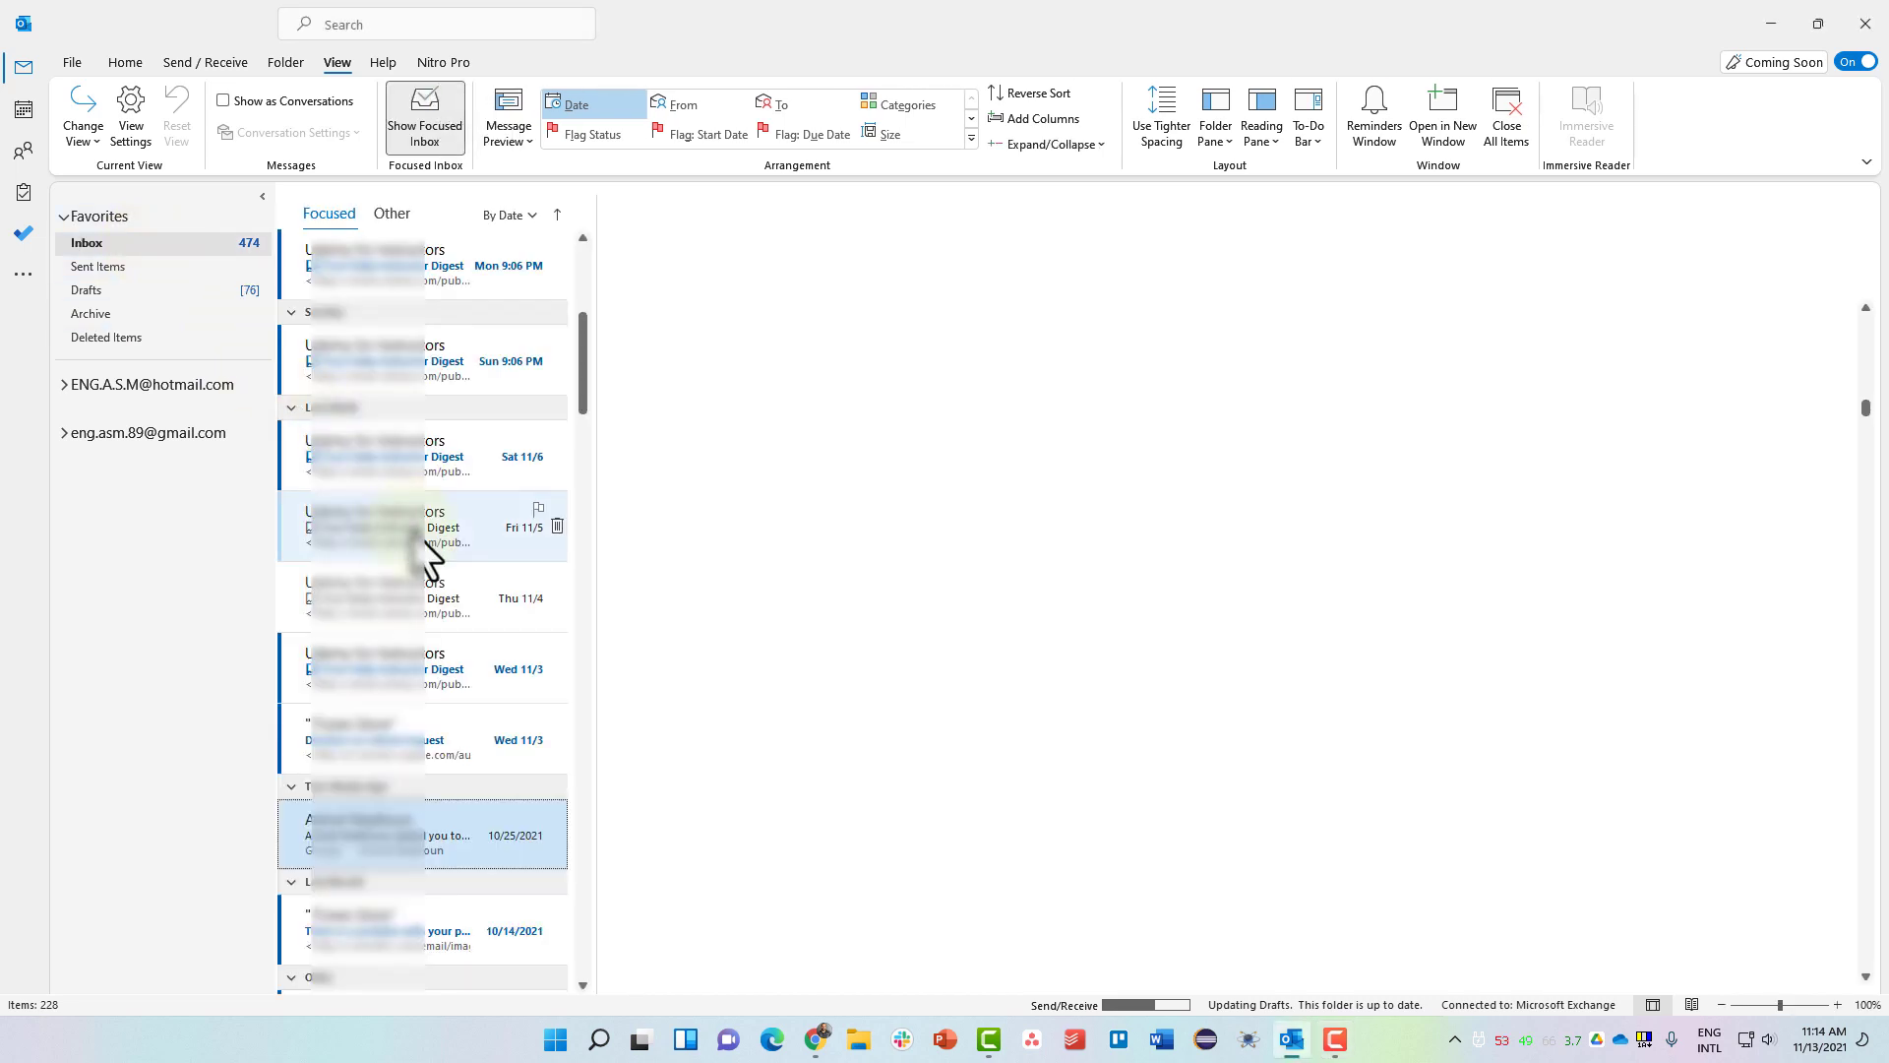
click(423, 580)
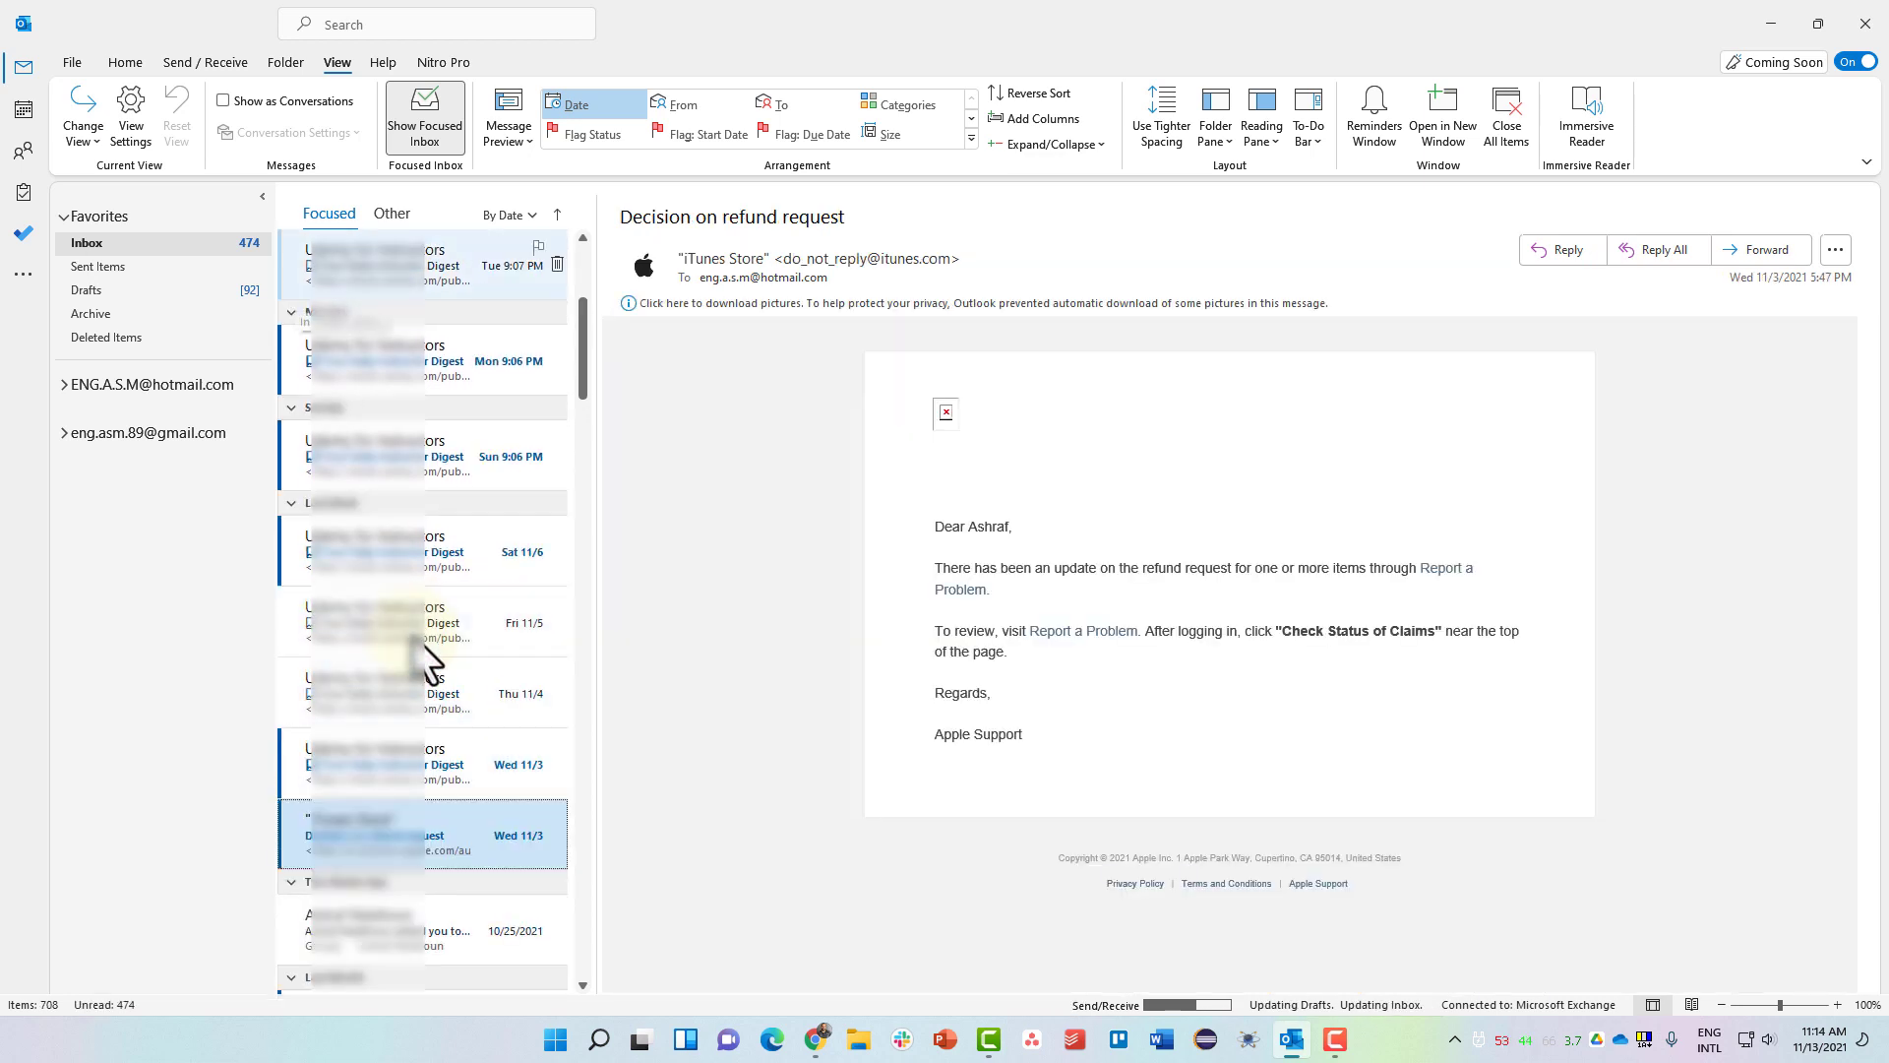
click(123, 64)
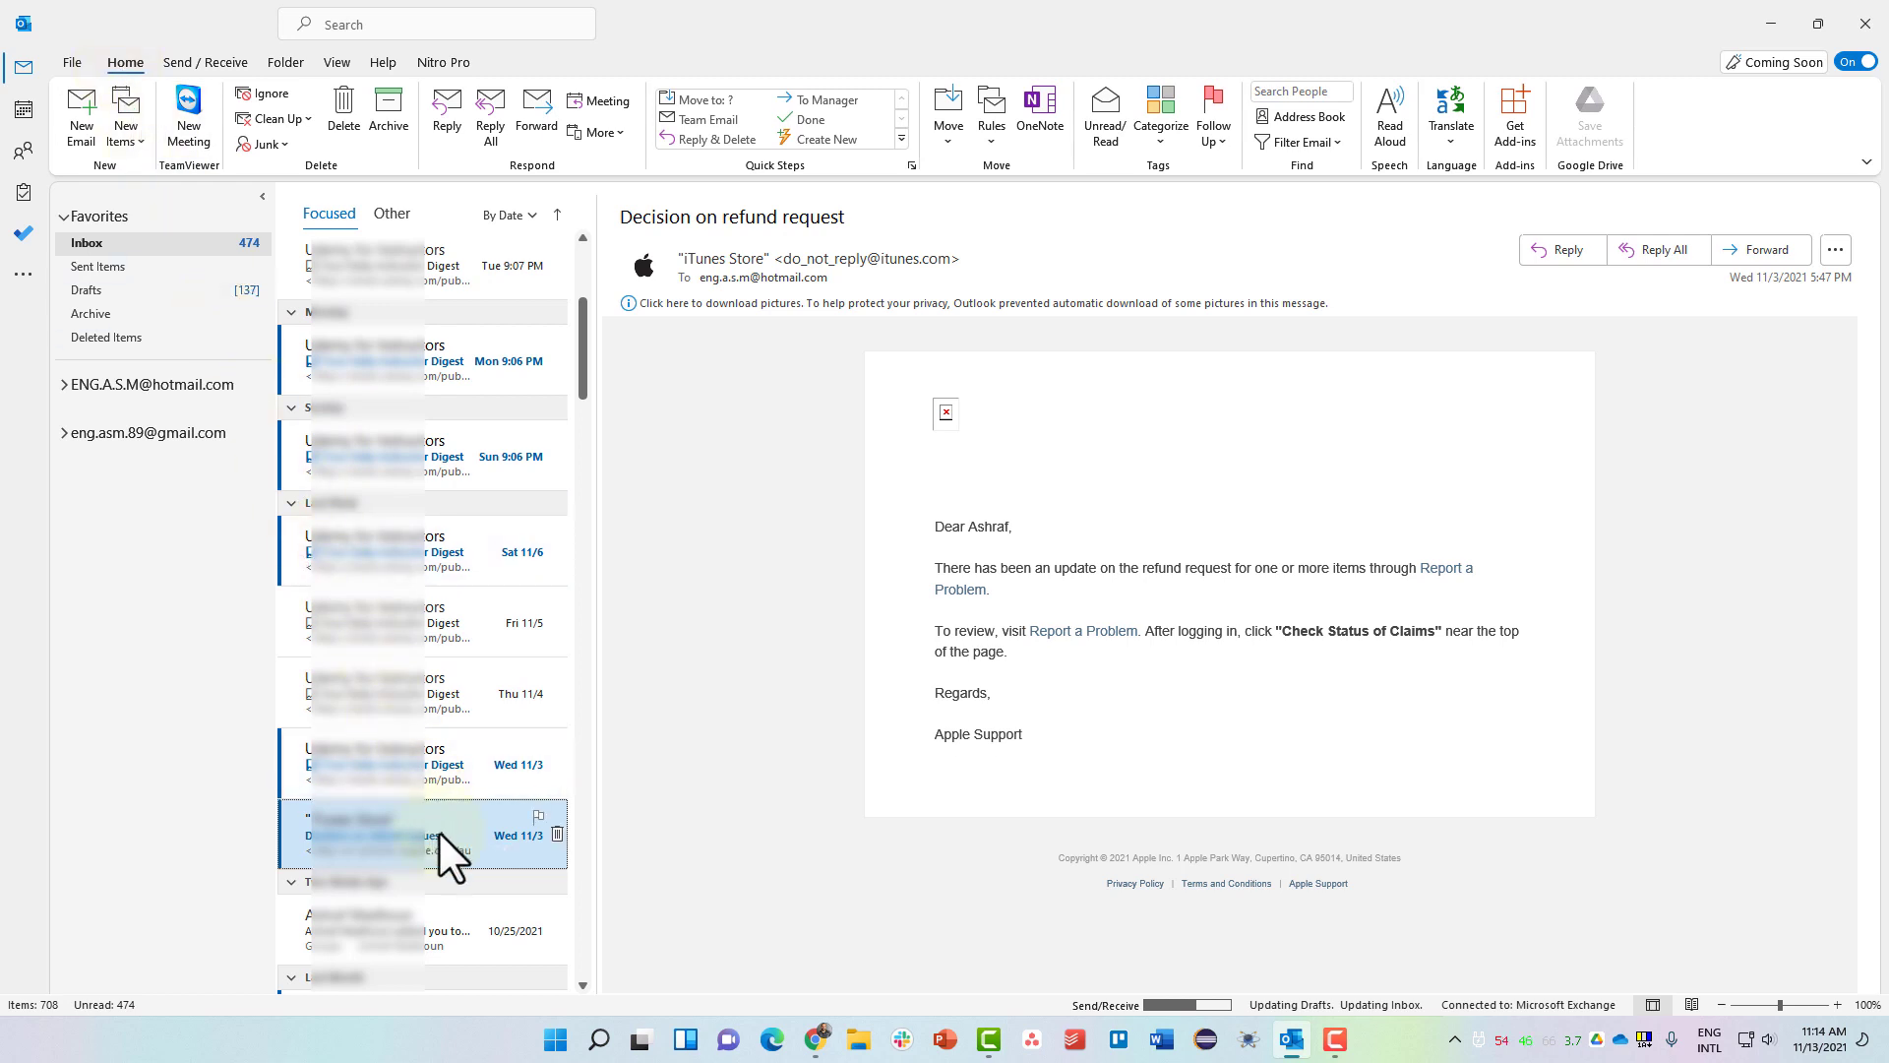
click(387, 126)
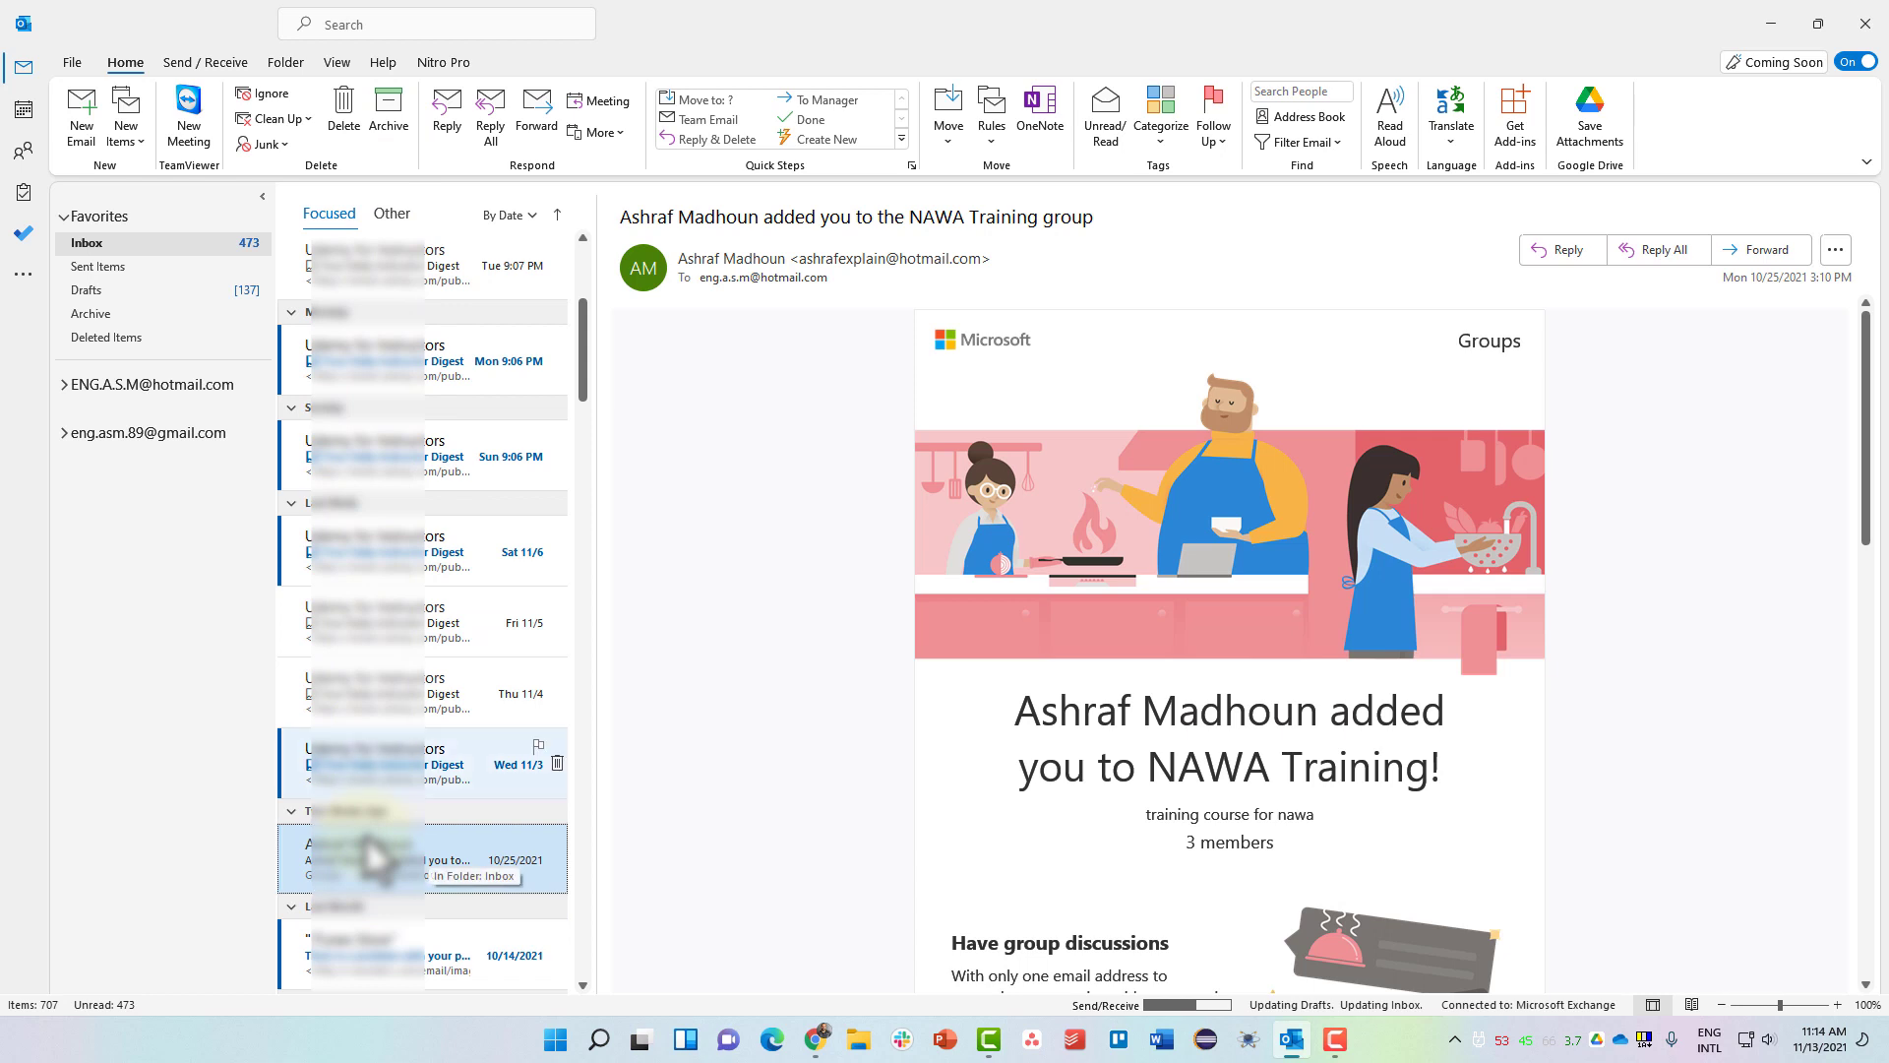
click(66, 386)
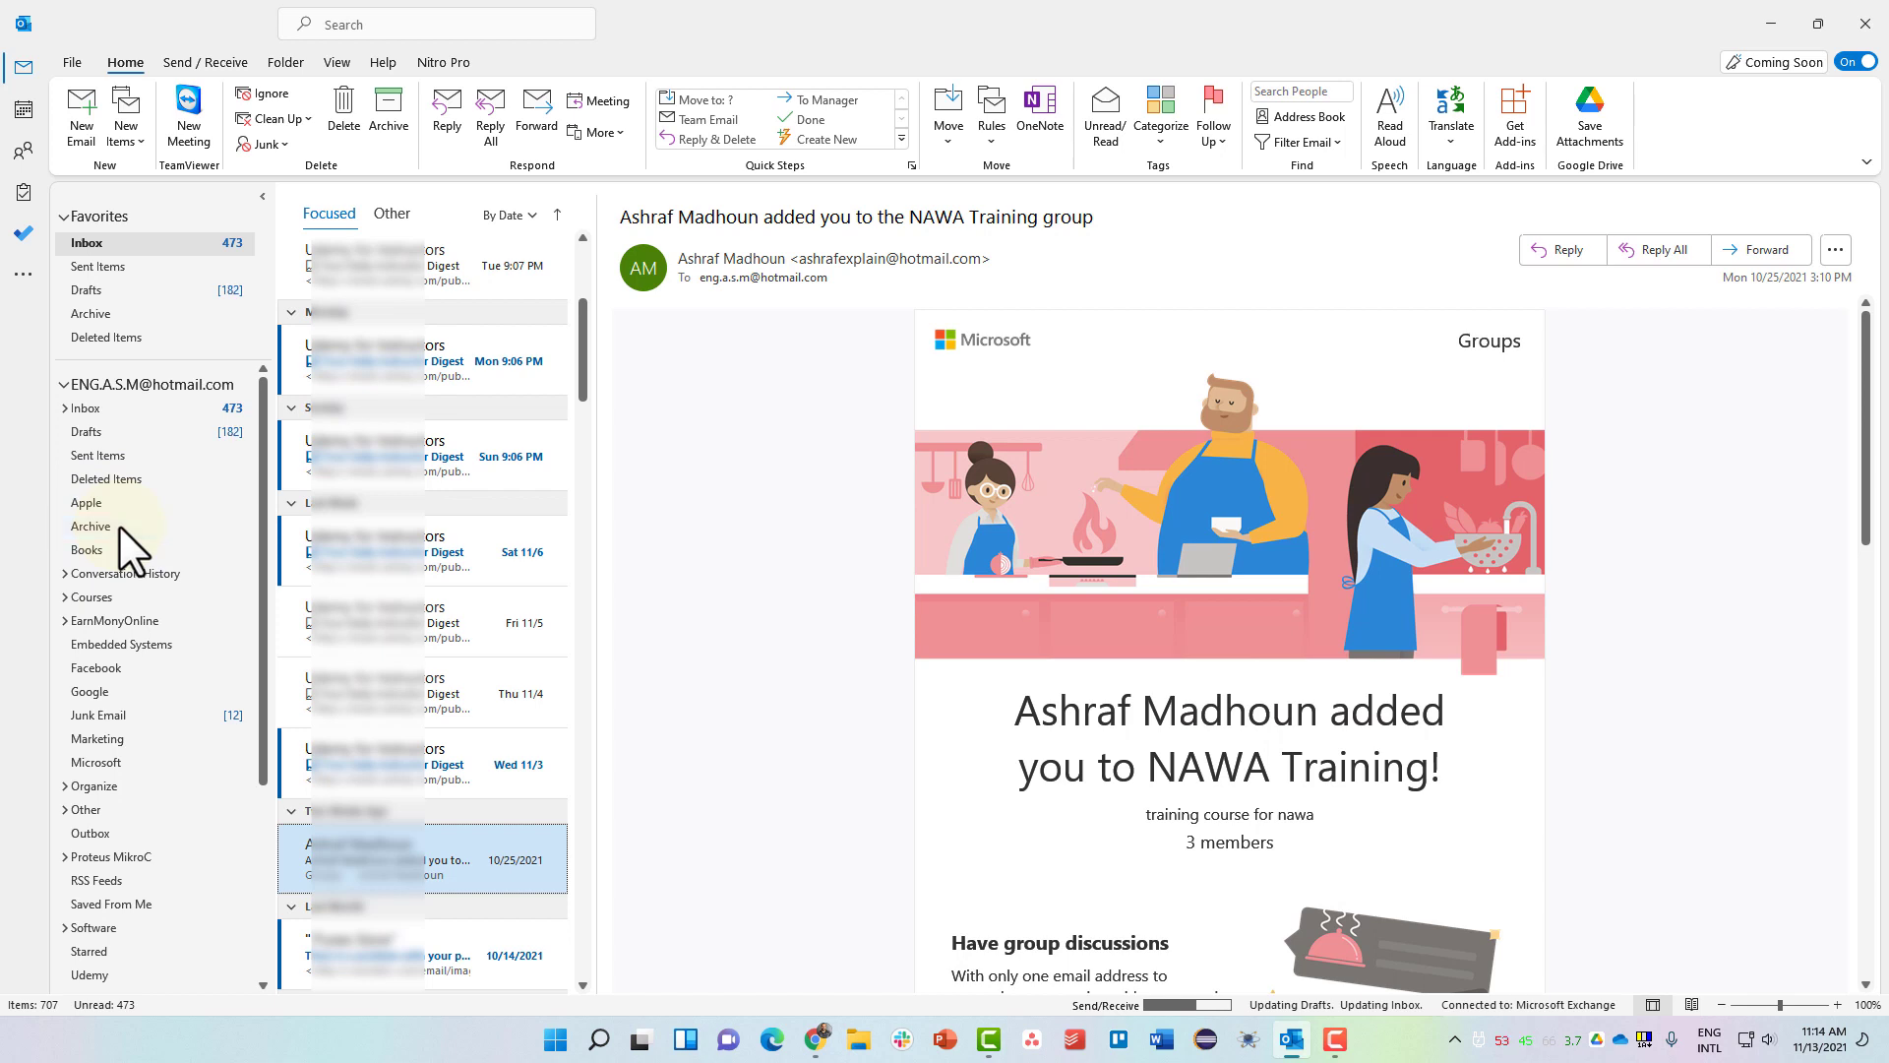
Open the Archive folder under Favorites.
click(118, 313)
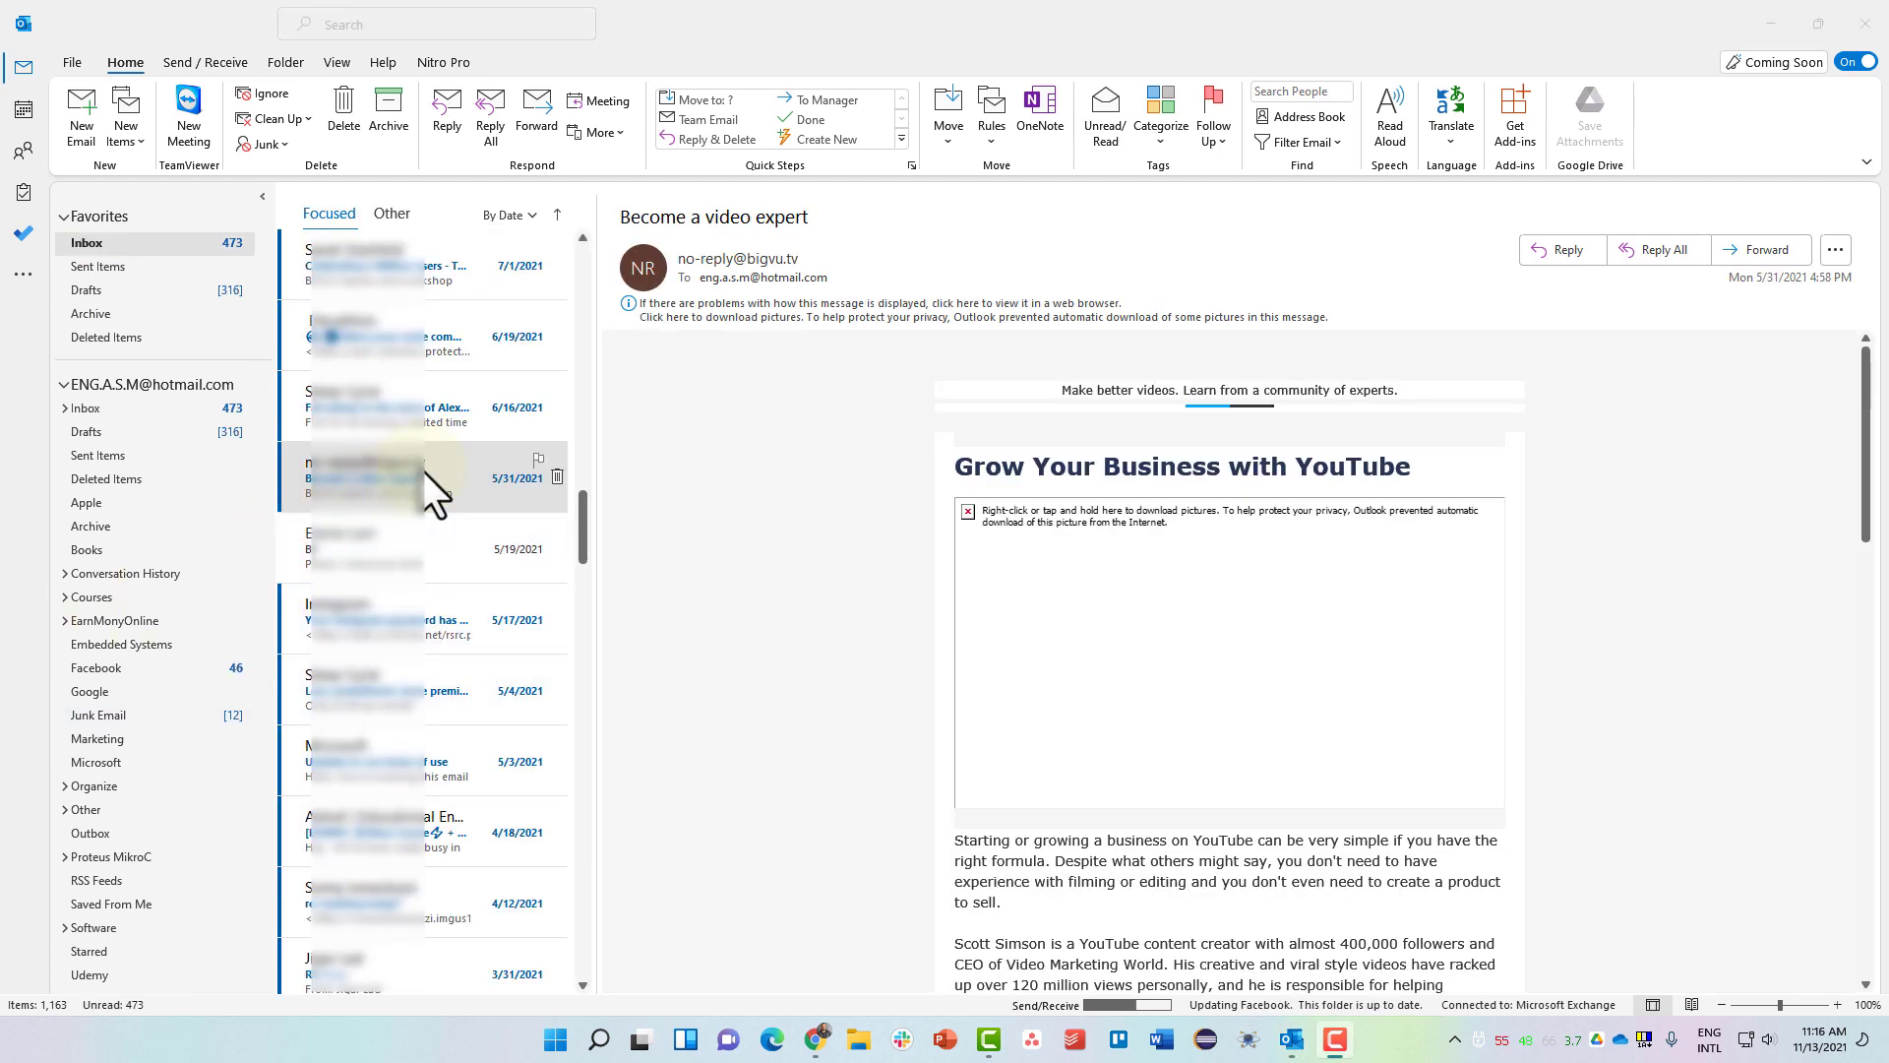
Flag the 5/31/2021 'Become a video expert' message for follow-up.
click(538, 460)
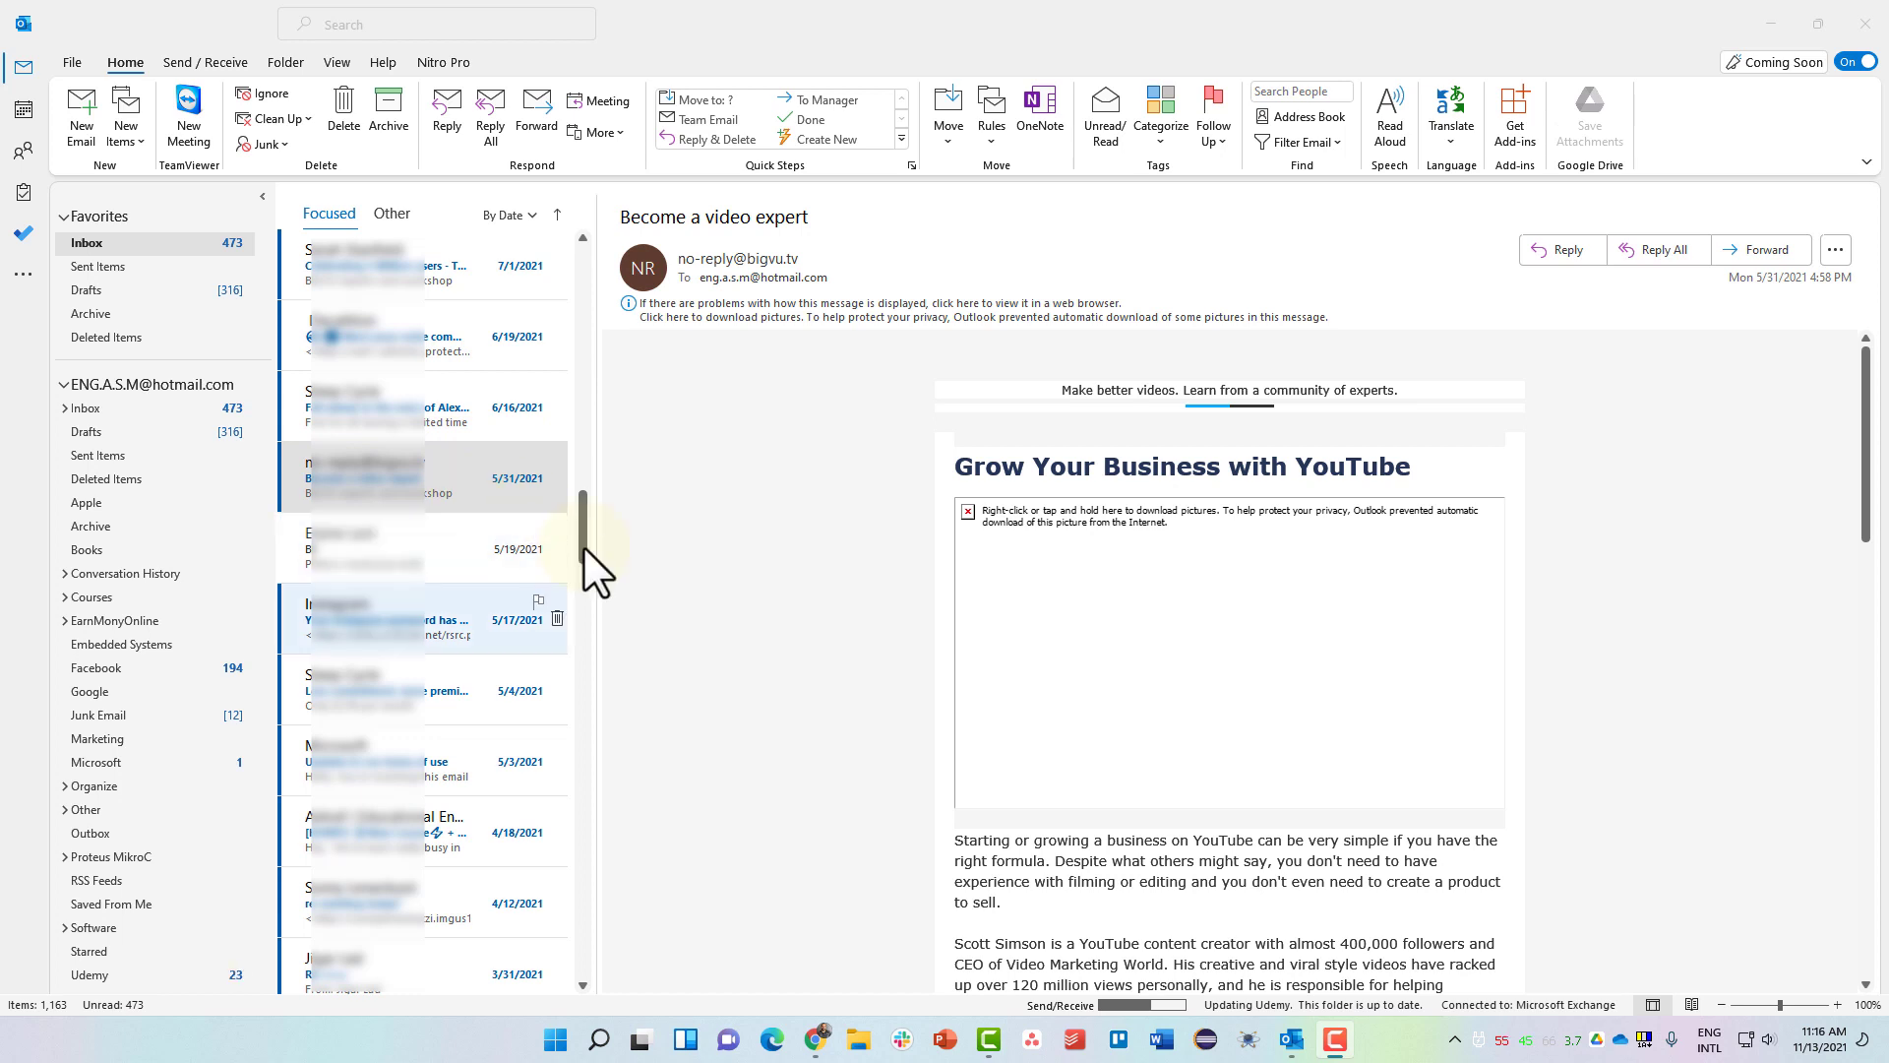
Scroll to the top of the Inbox and review the By Date arrange-by and sort choices, keeping newest first.
drag(582, 534, 583, 267)
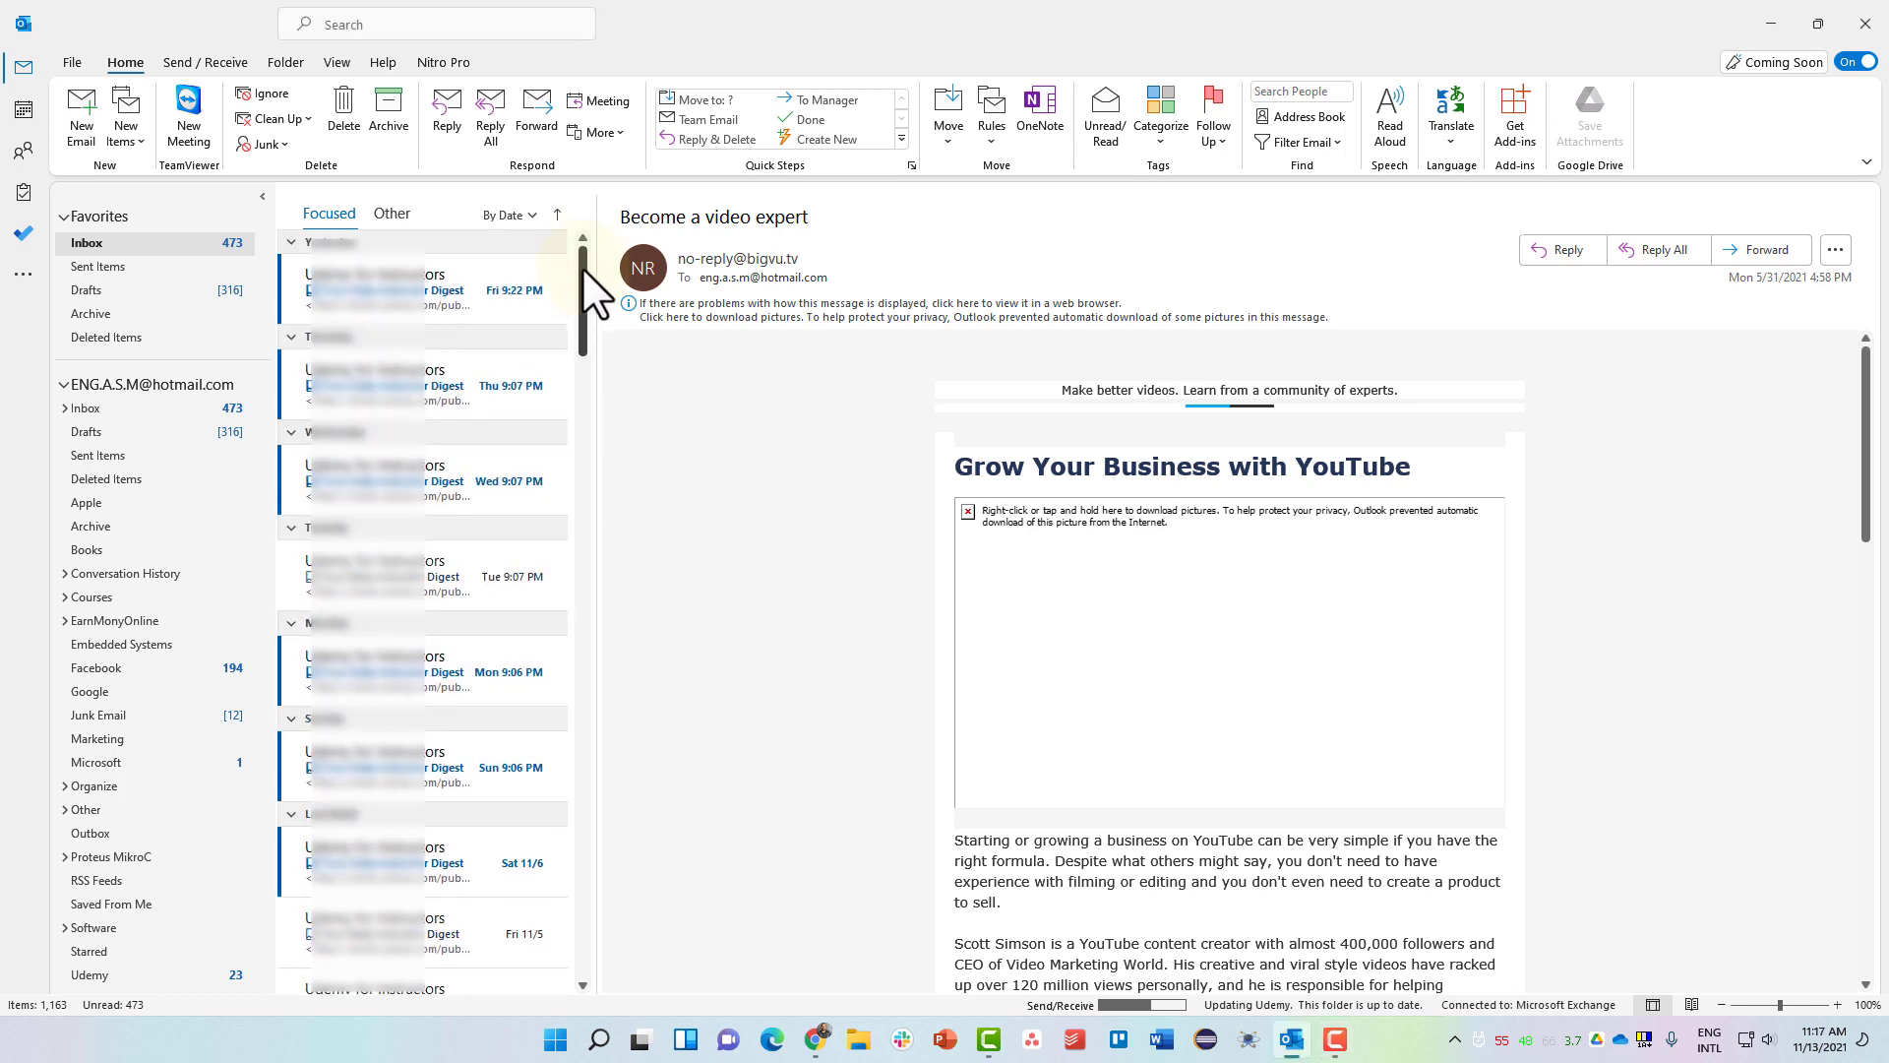
click(524, 216)
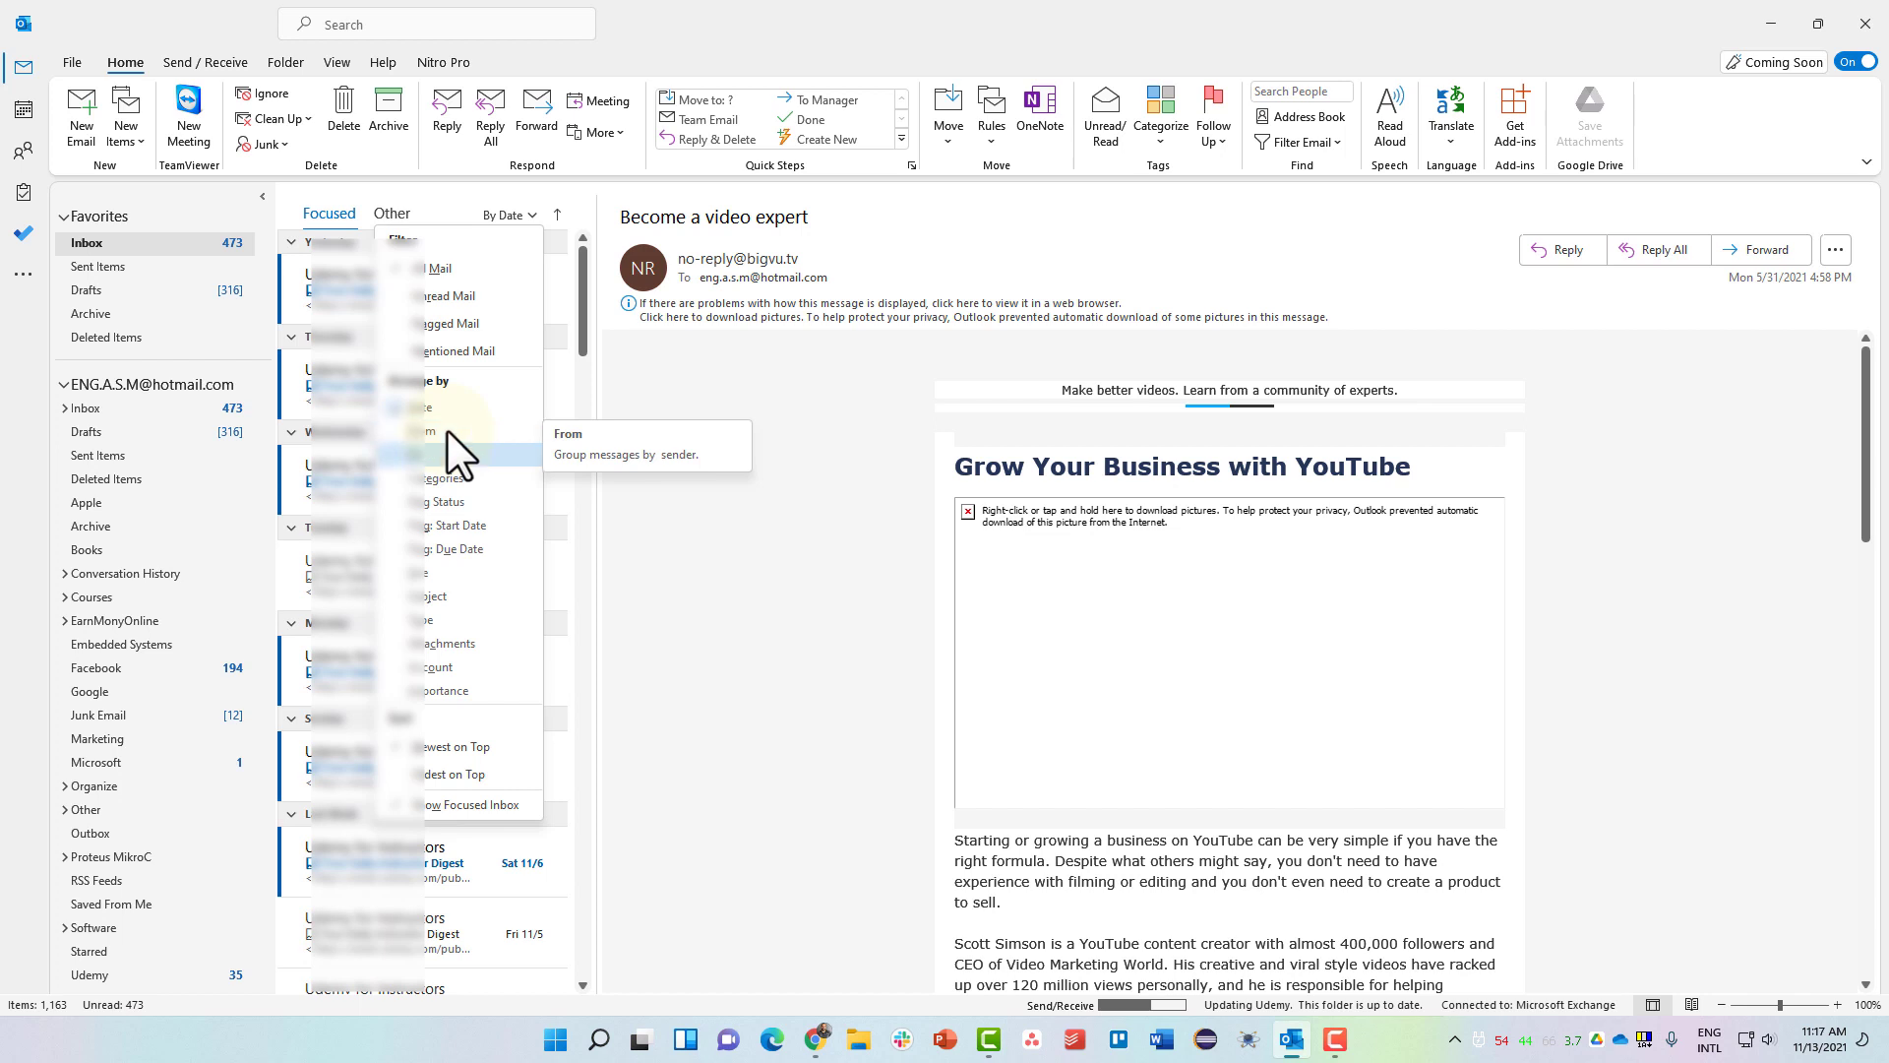
key(Down)
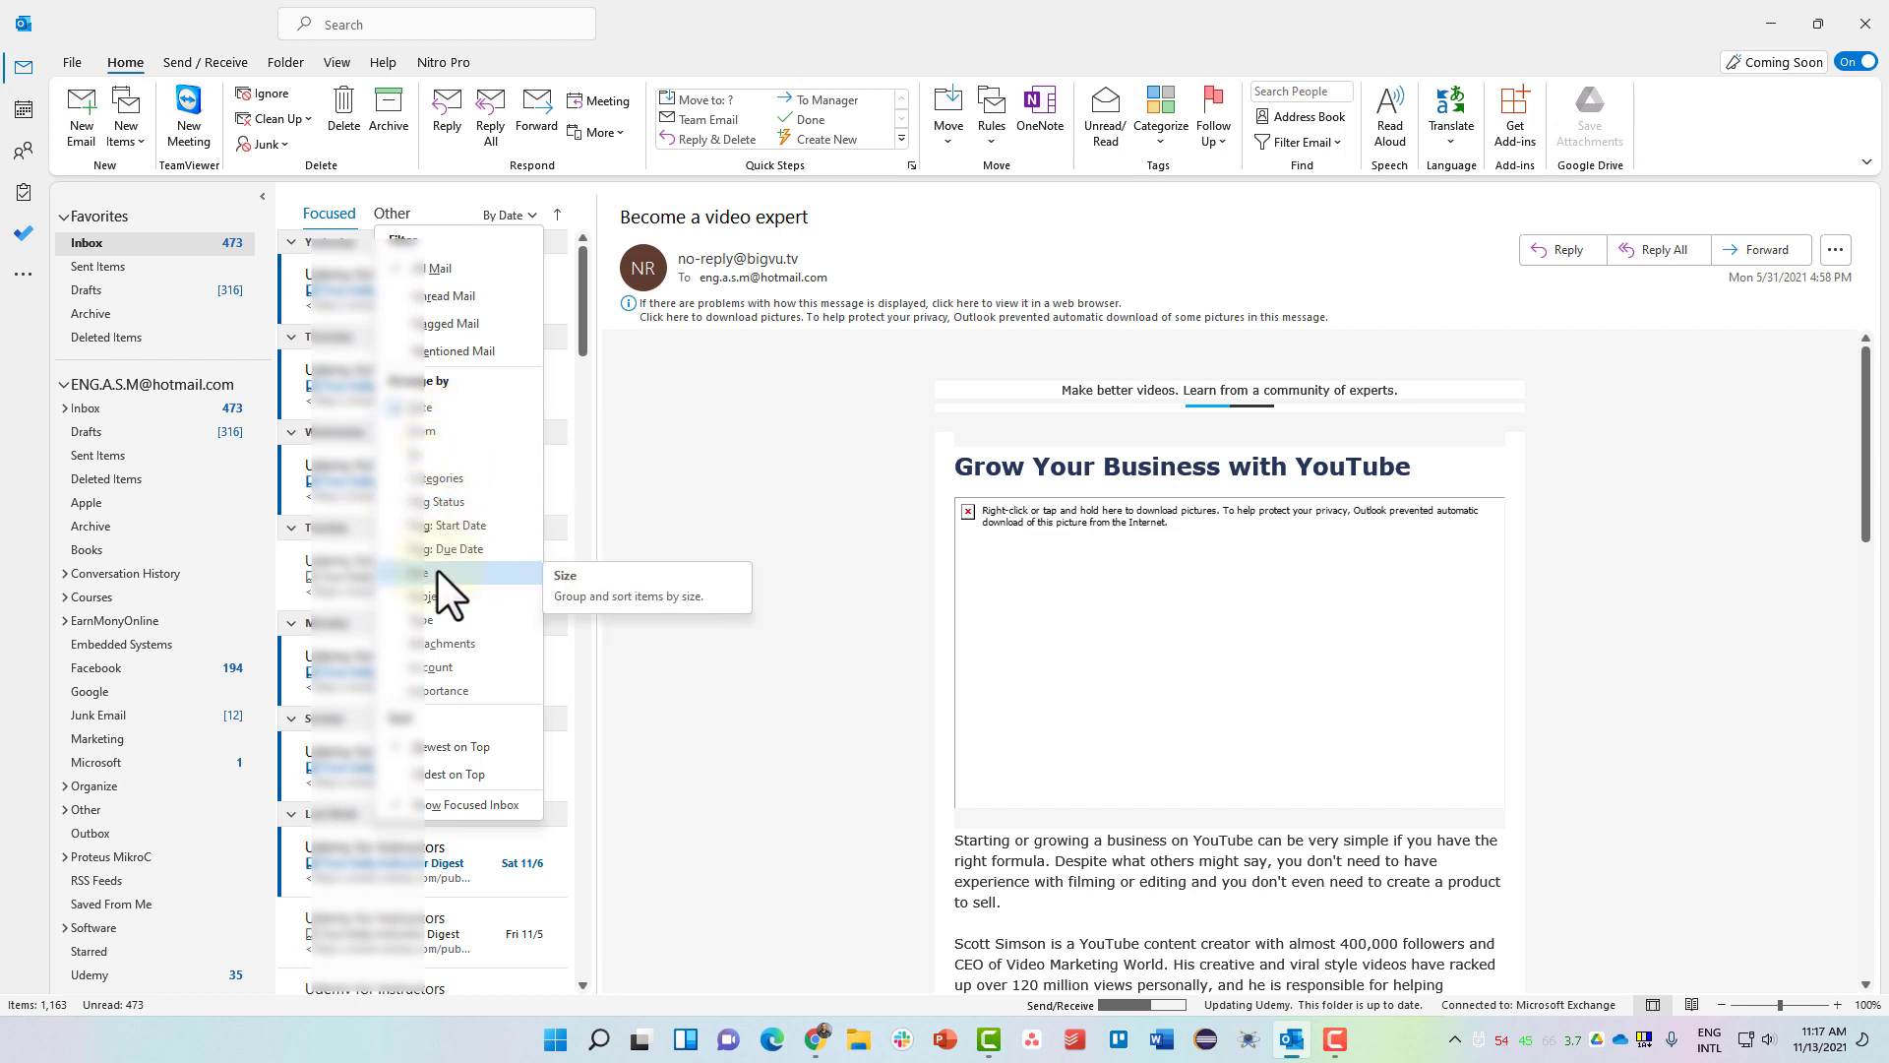
key(Down)
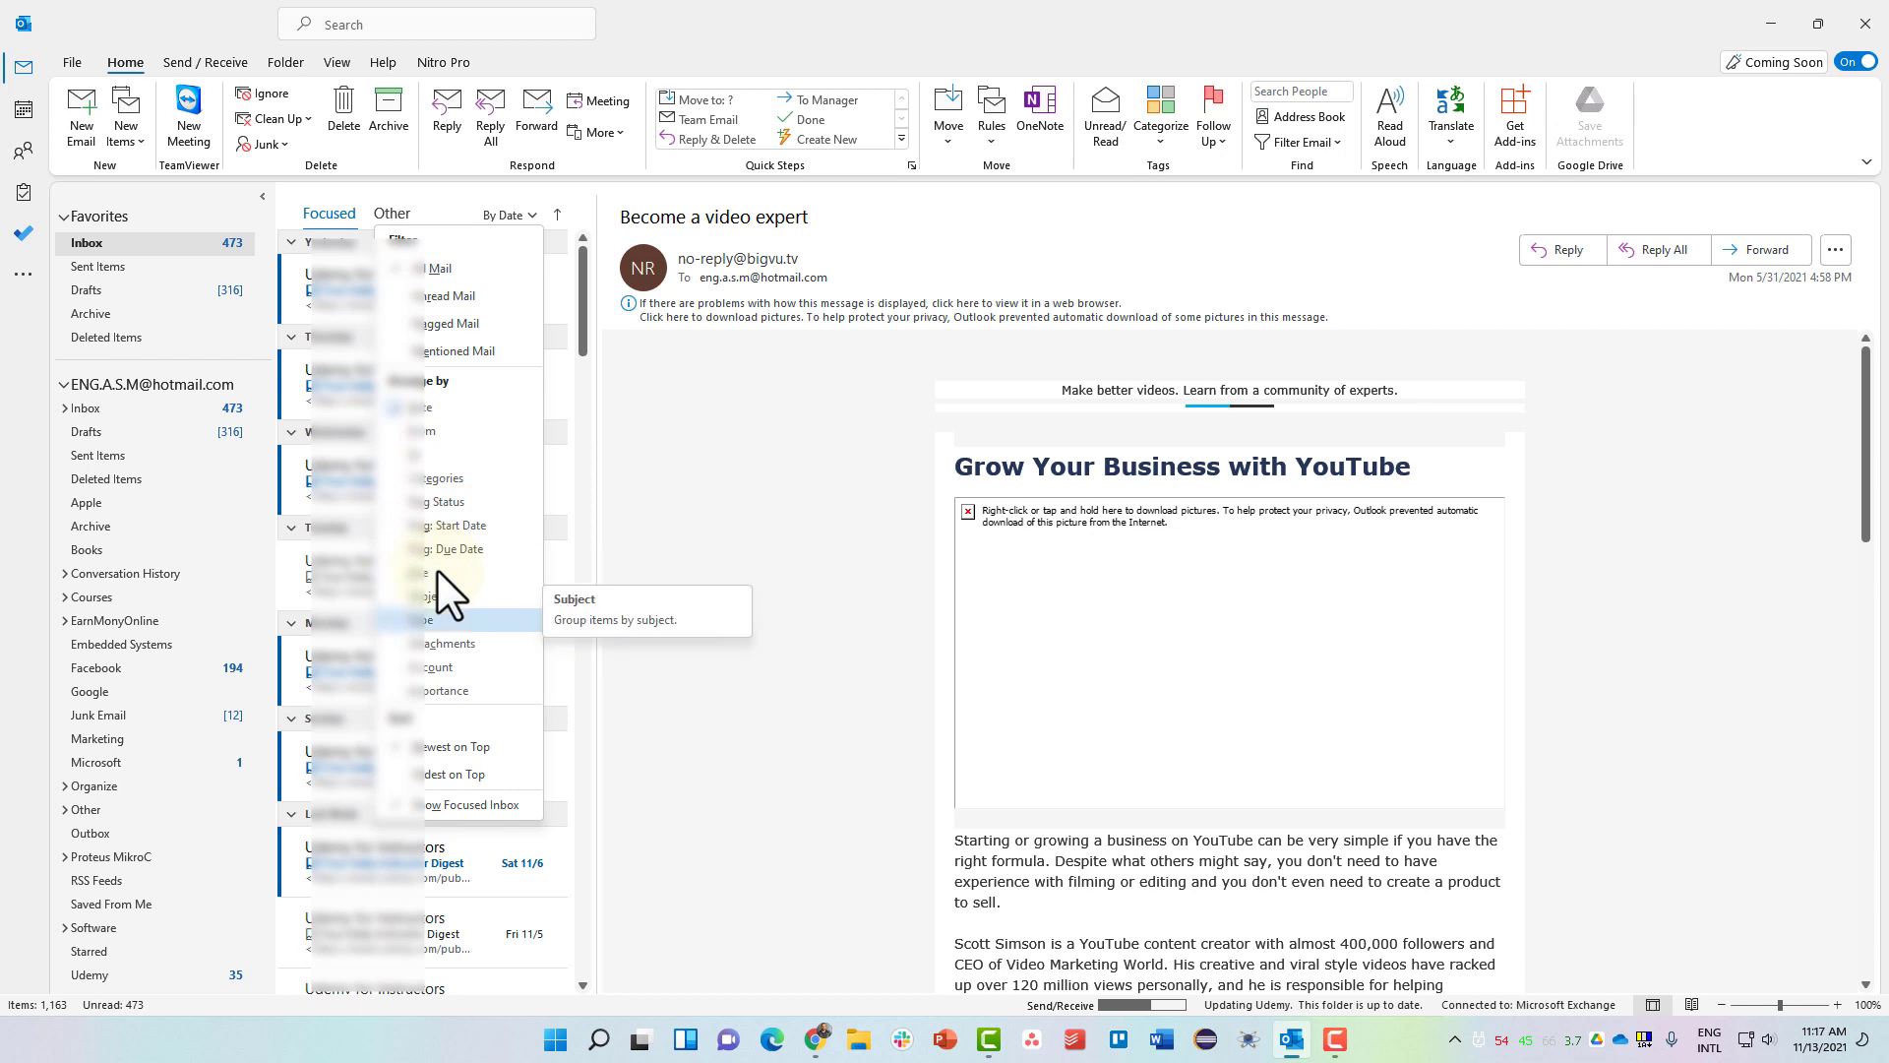
key(Down)
key(Down)
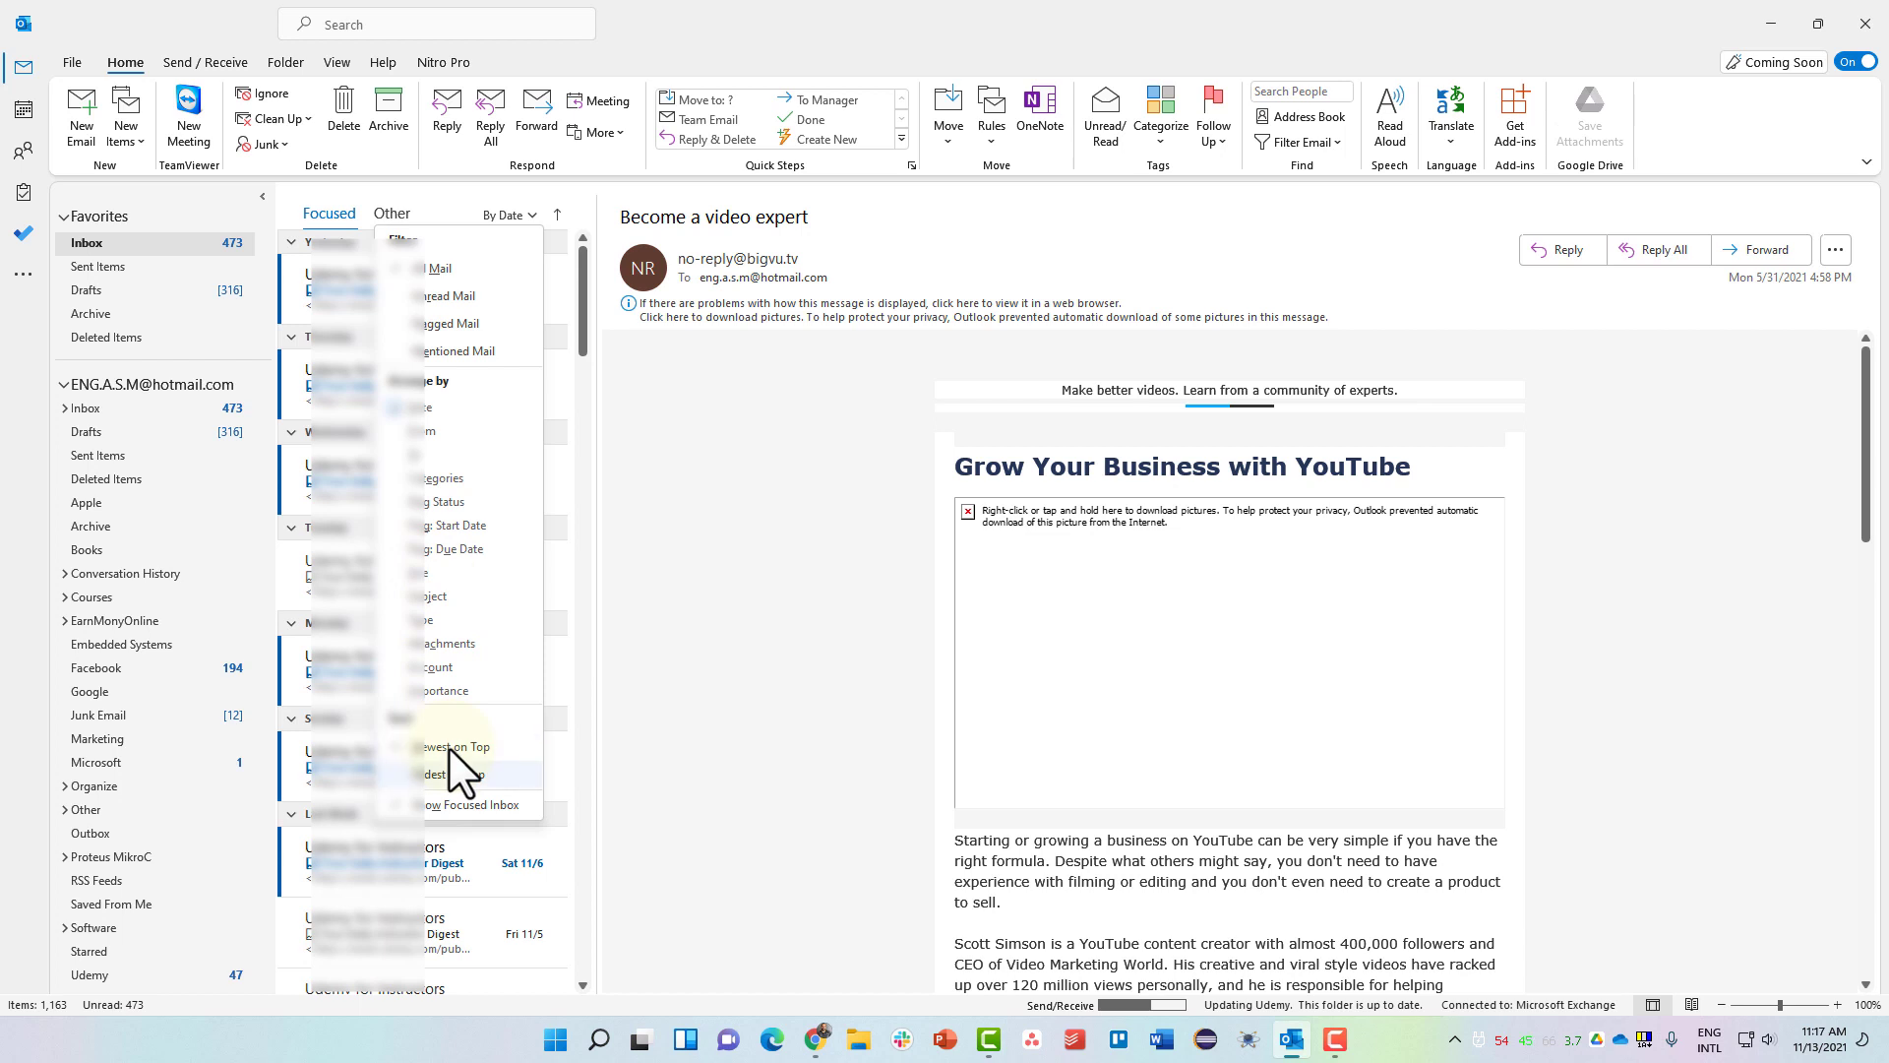
key(Down)
key(Up)
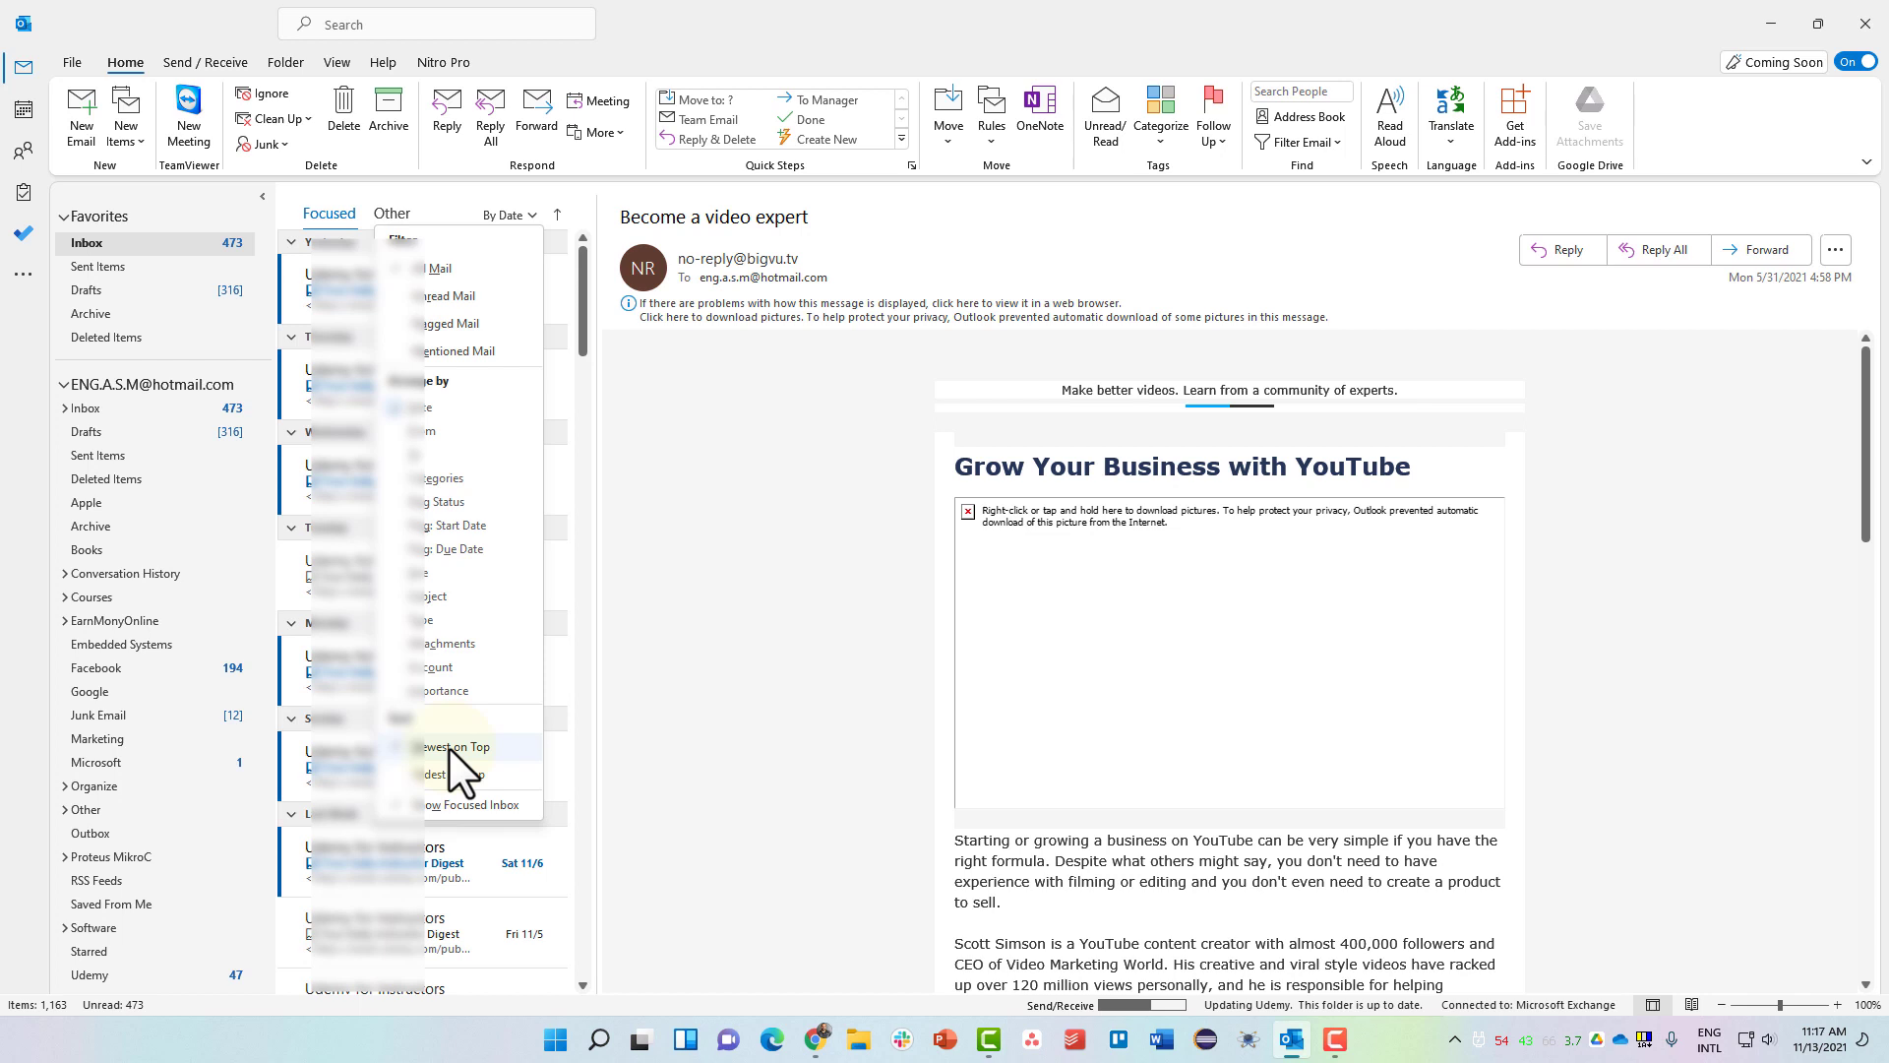
Filter the Inbox to Unread Mail, switch back to All Mail, then return to Unread Mail.
click(440, 293)
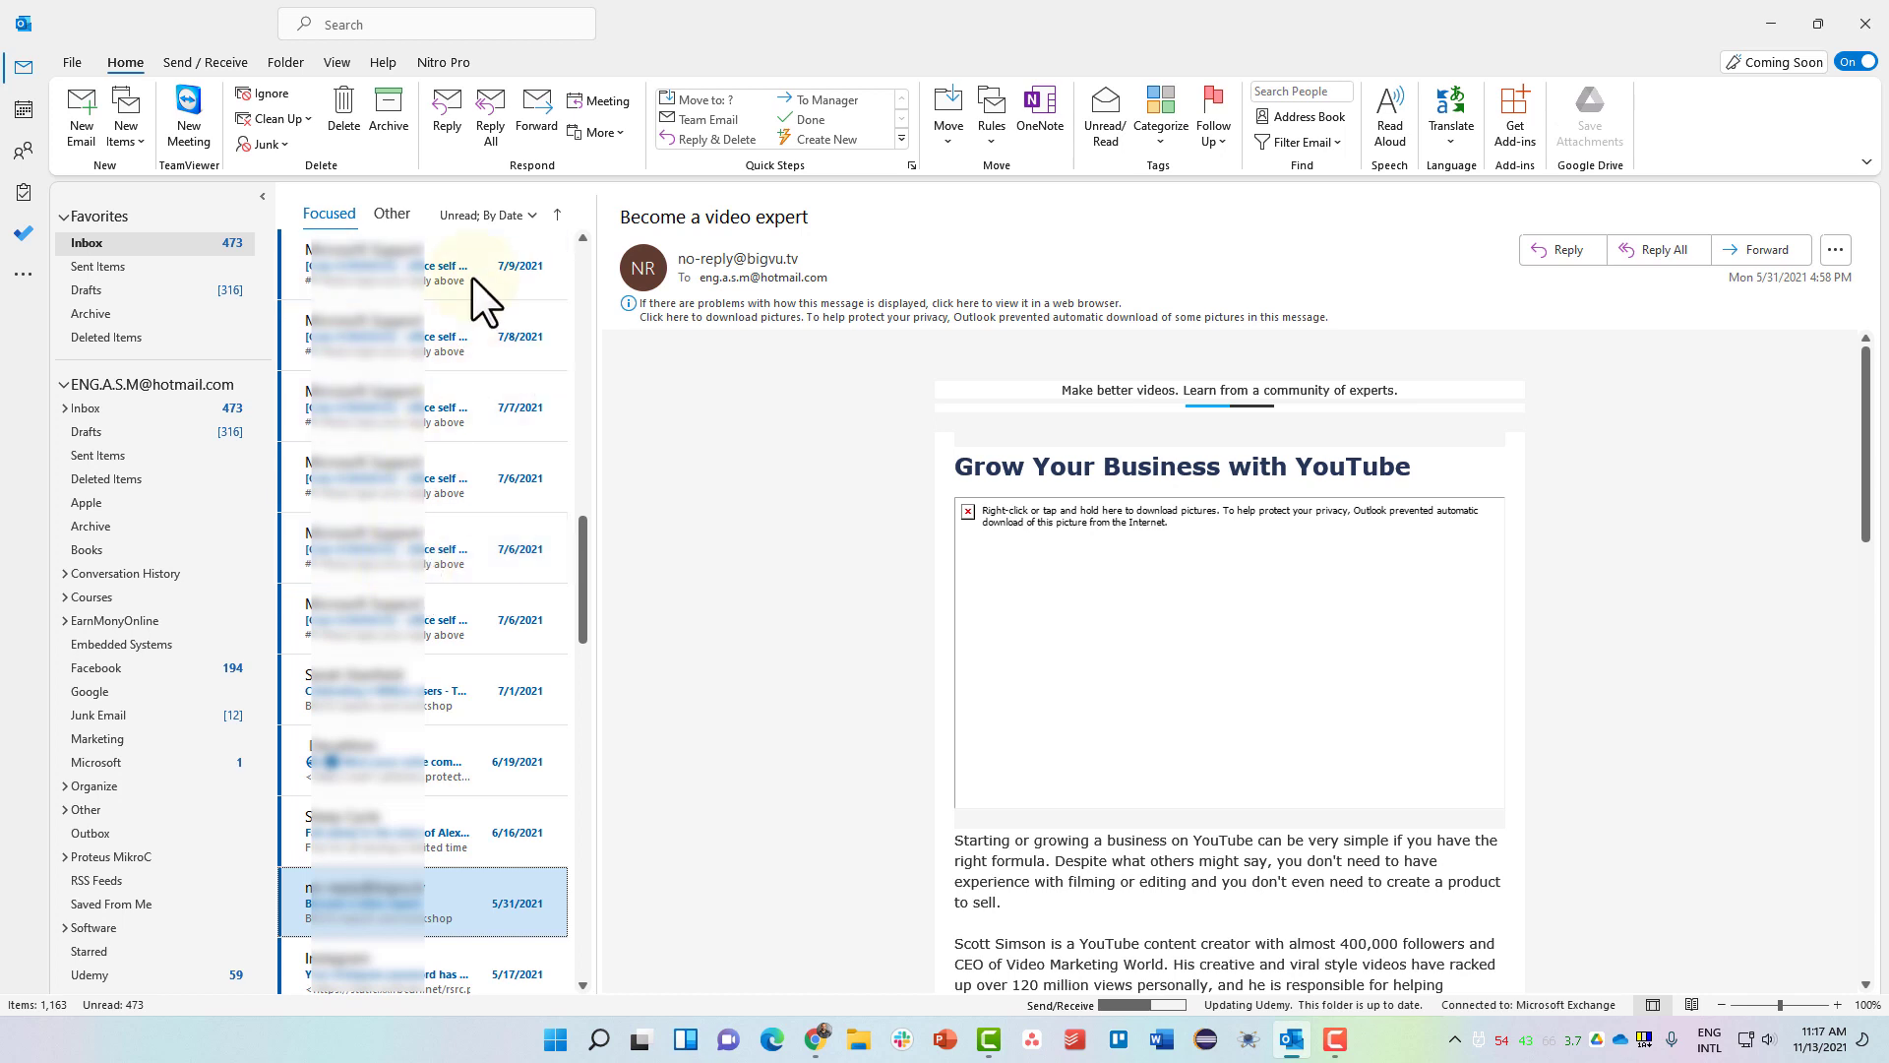
click(484, 216)
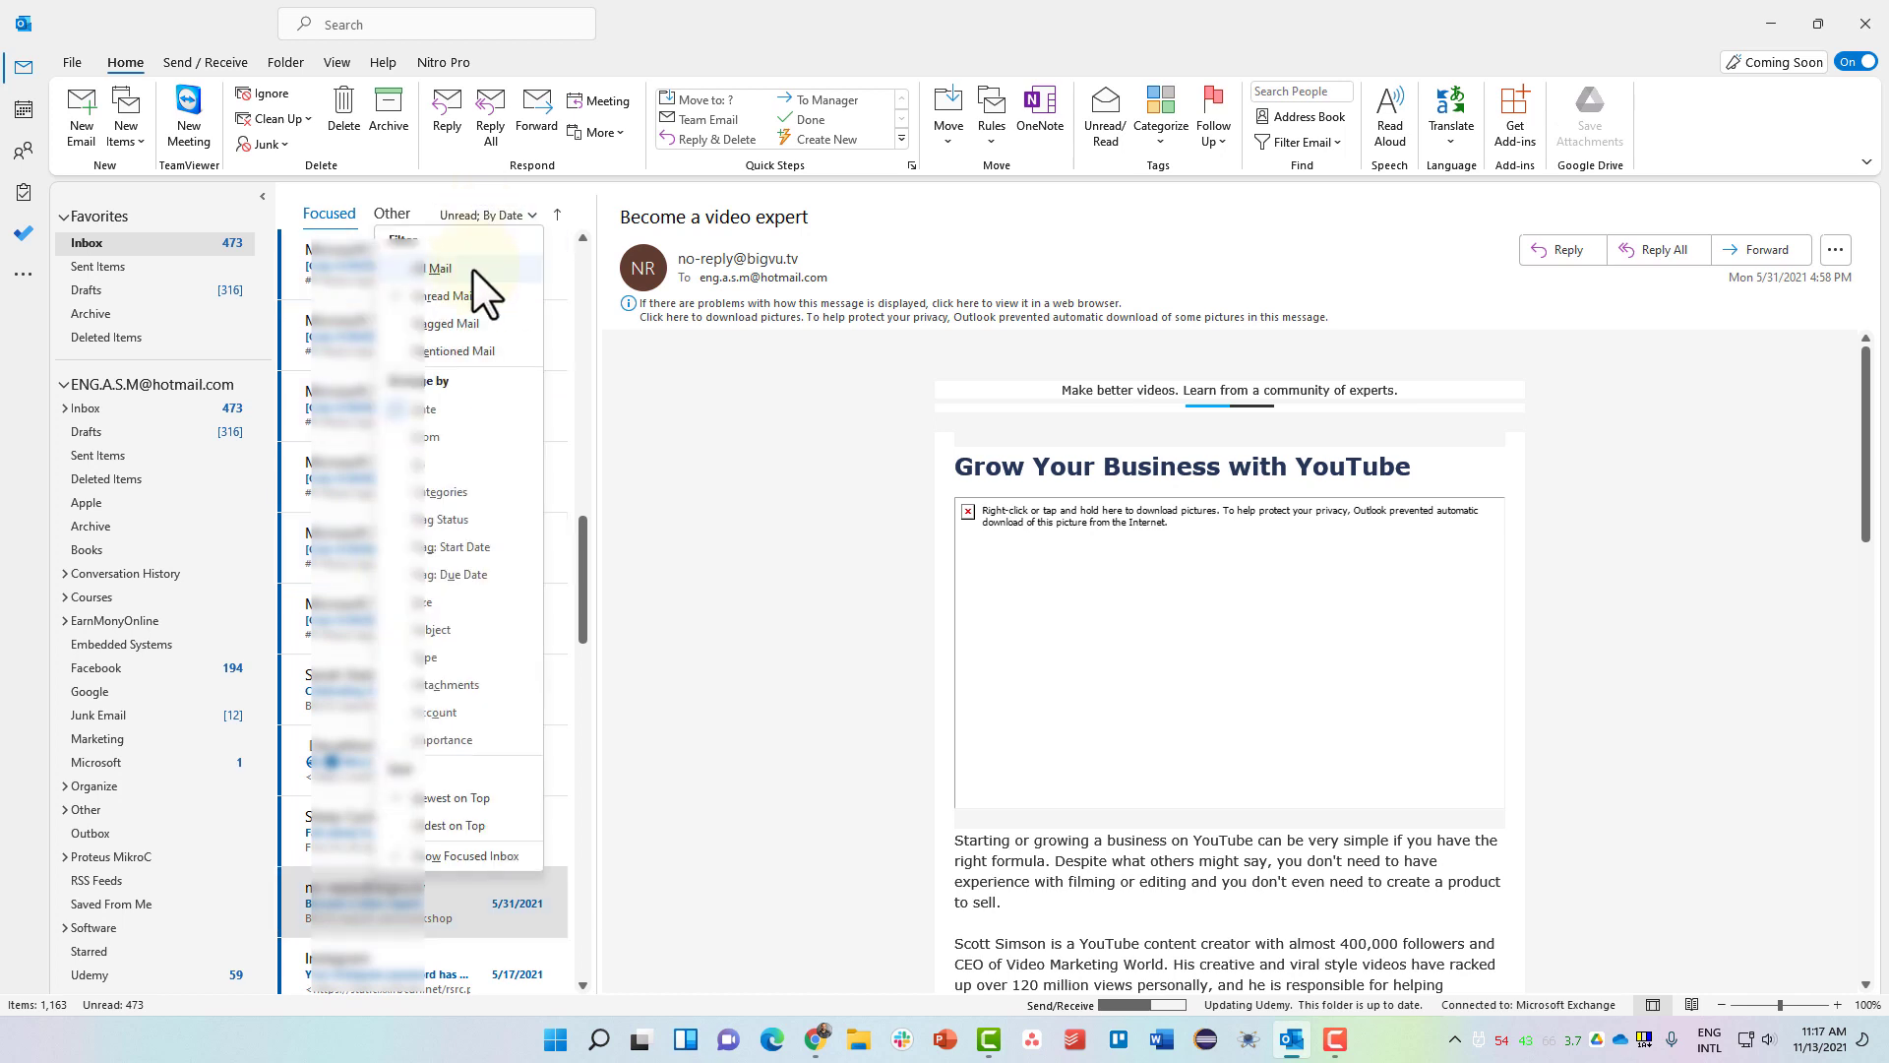
click(459, 269)
click(486, 215)
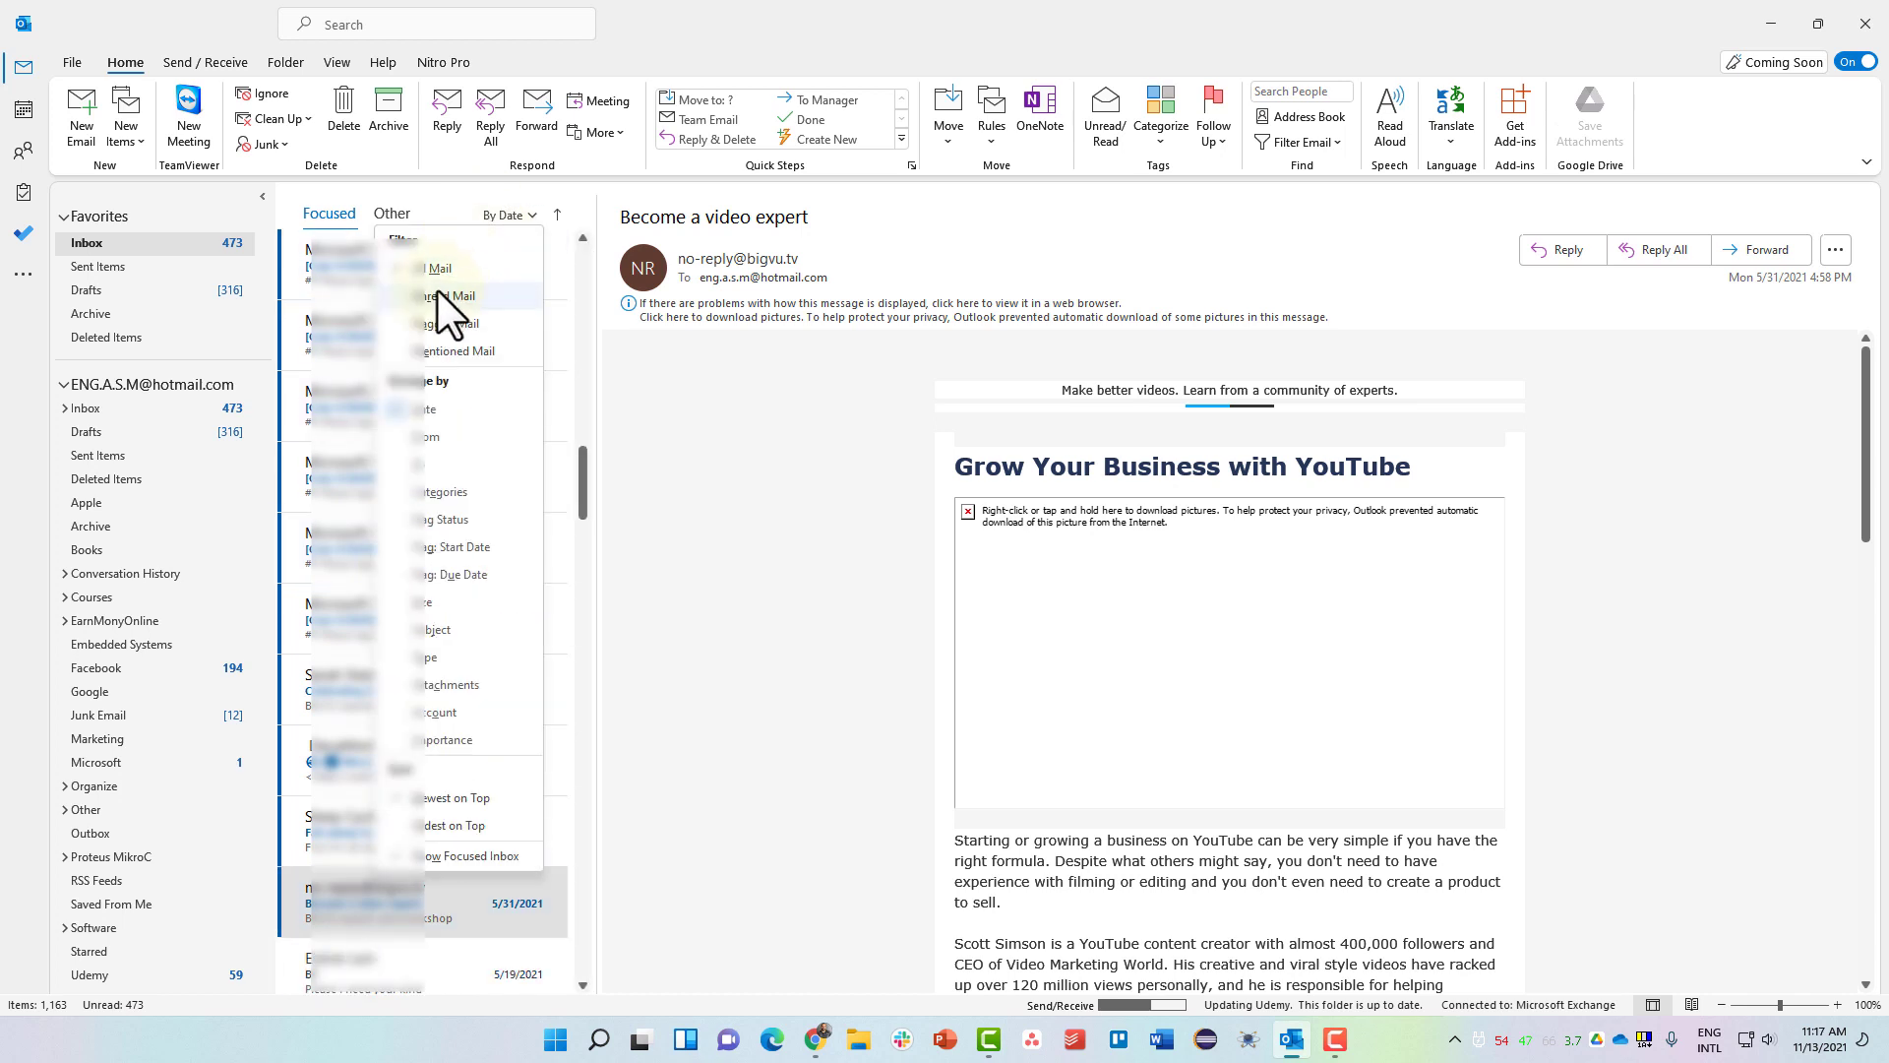
click(434, 293)
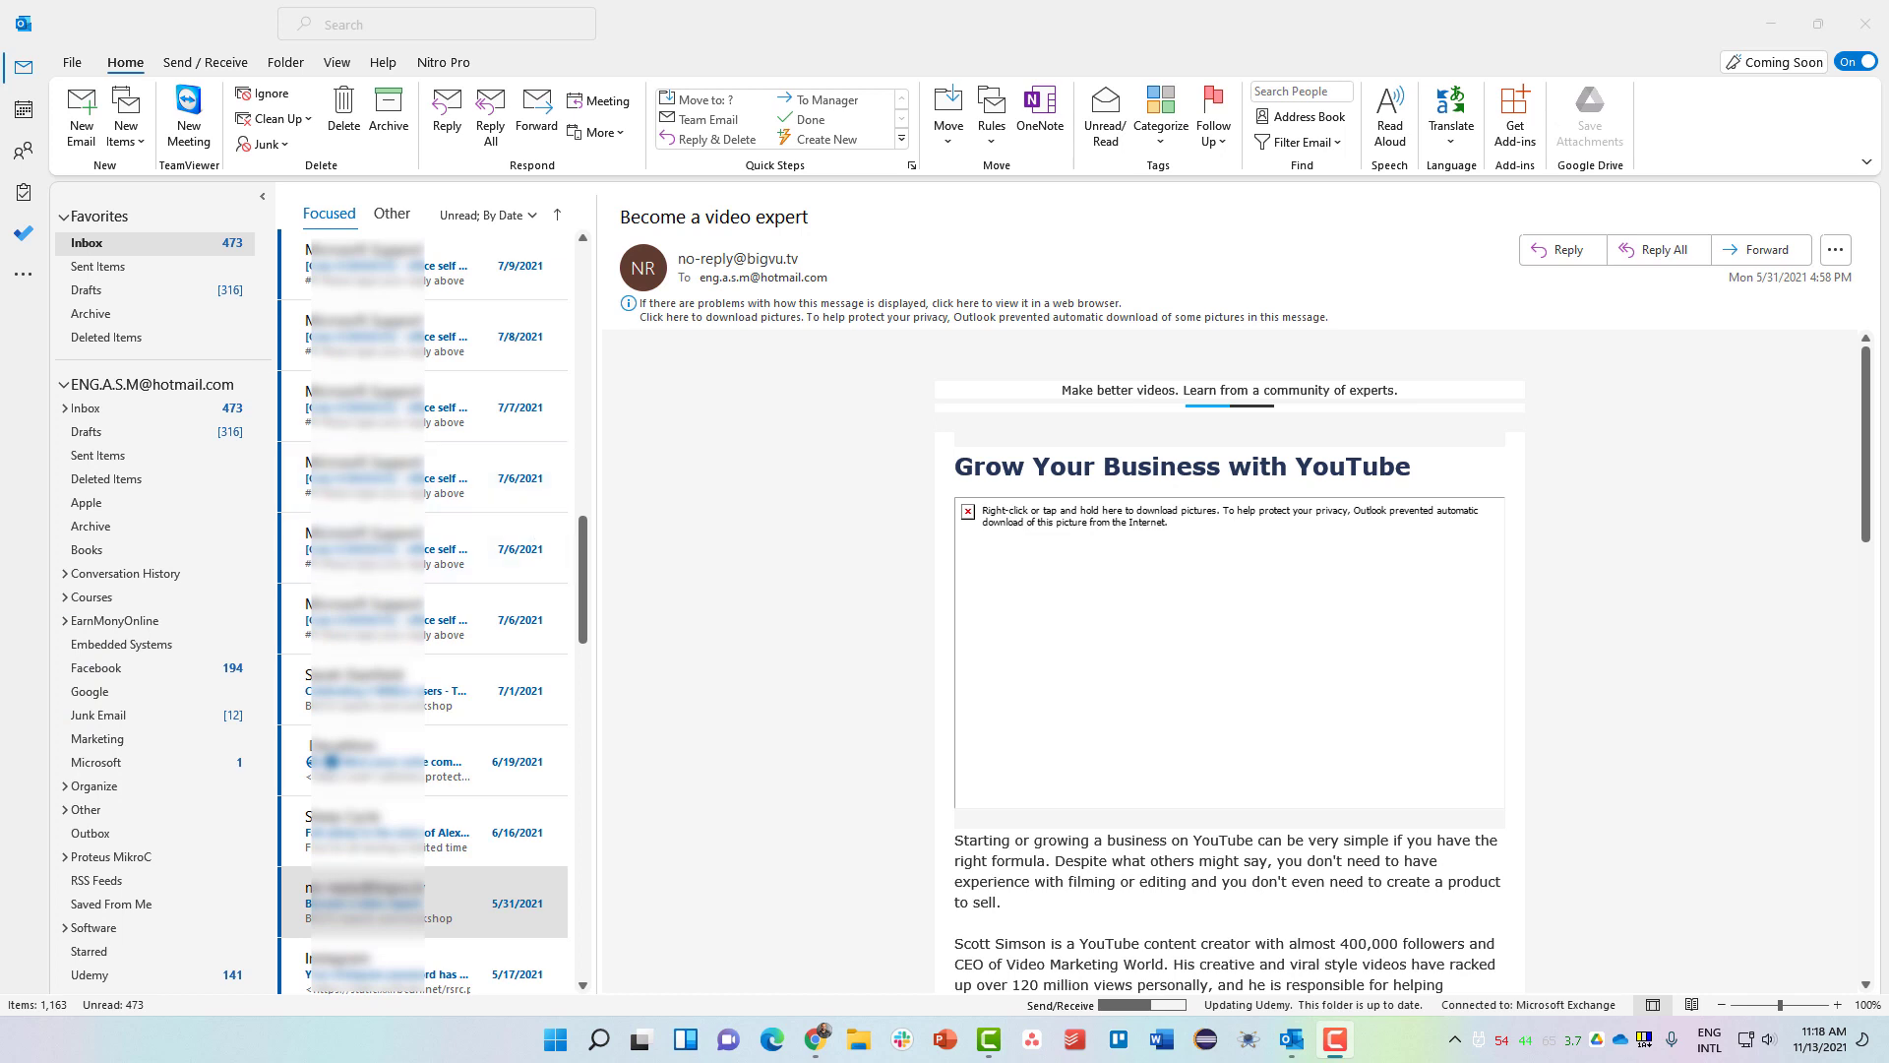
Search the current mailbox for 'apple' and open the 10/21/2021 Apple result.
click(356, 24)
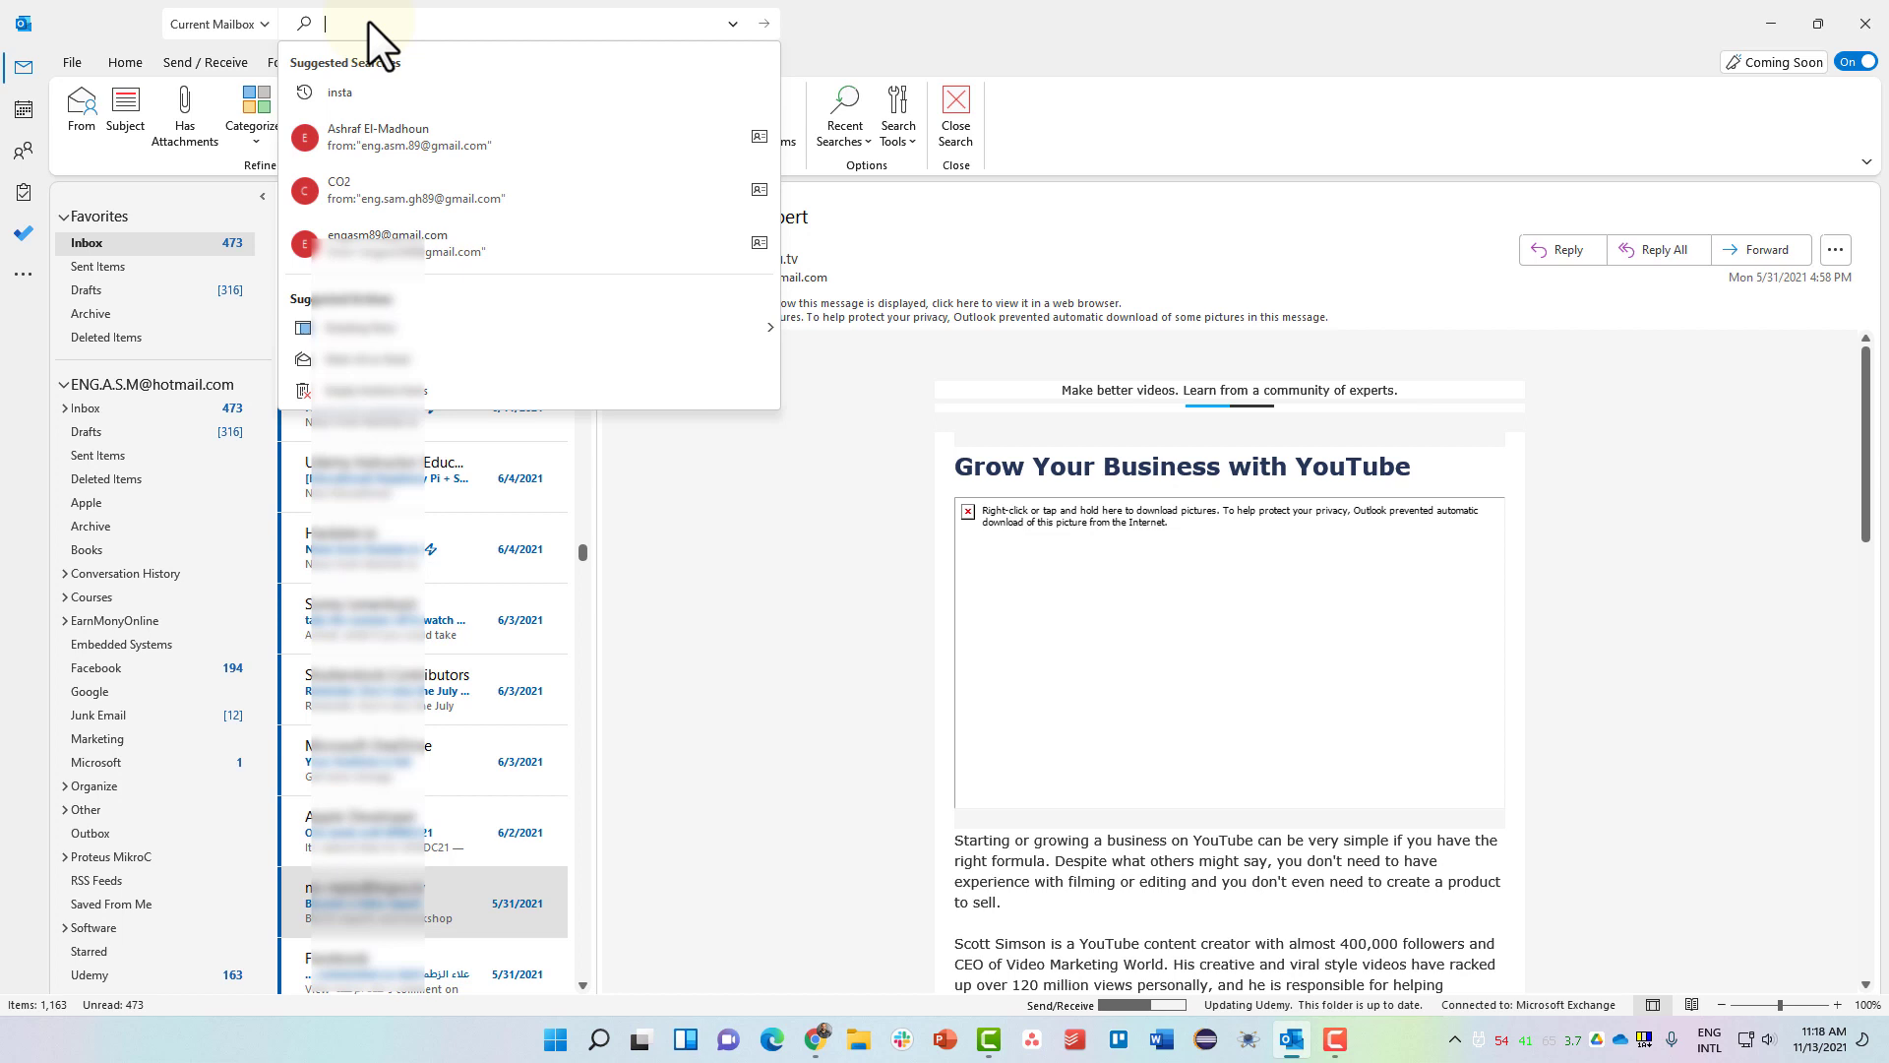
text(a)
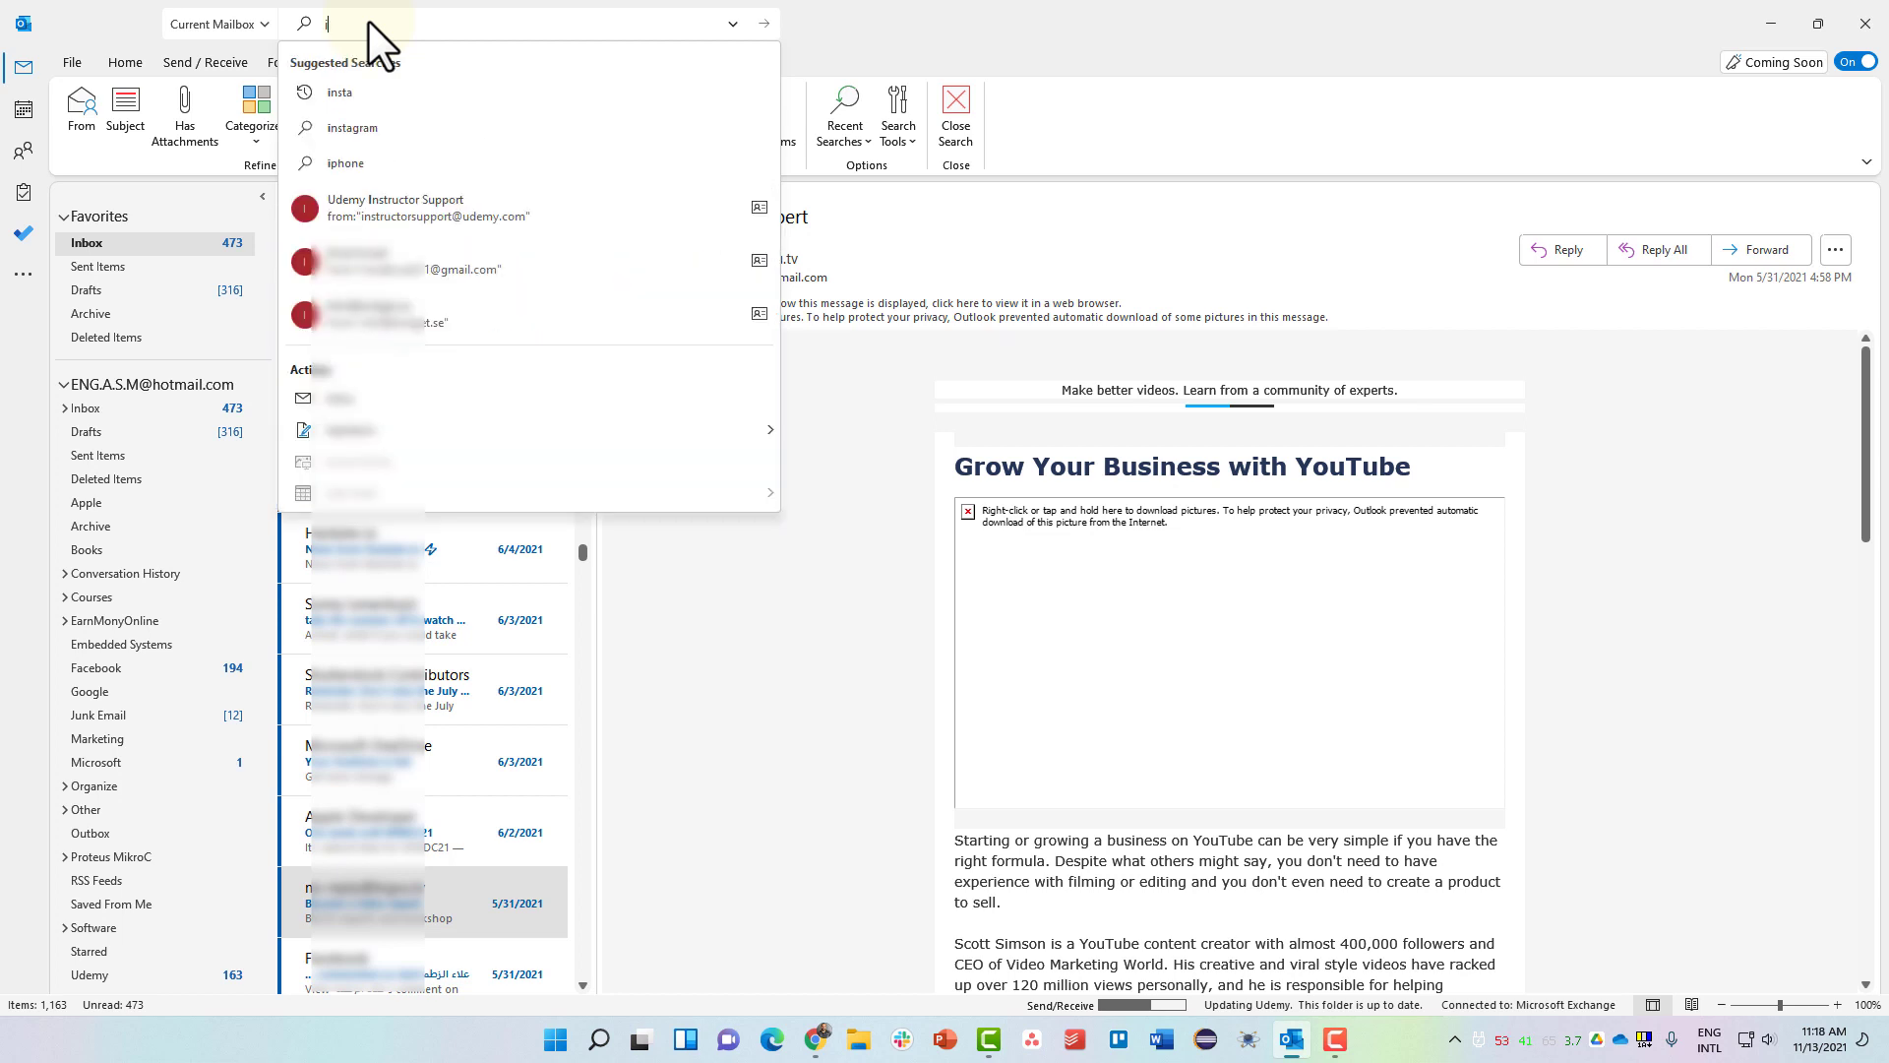
text(pple)
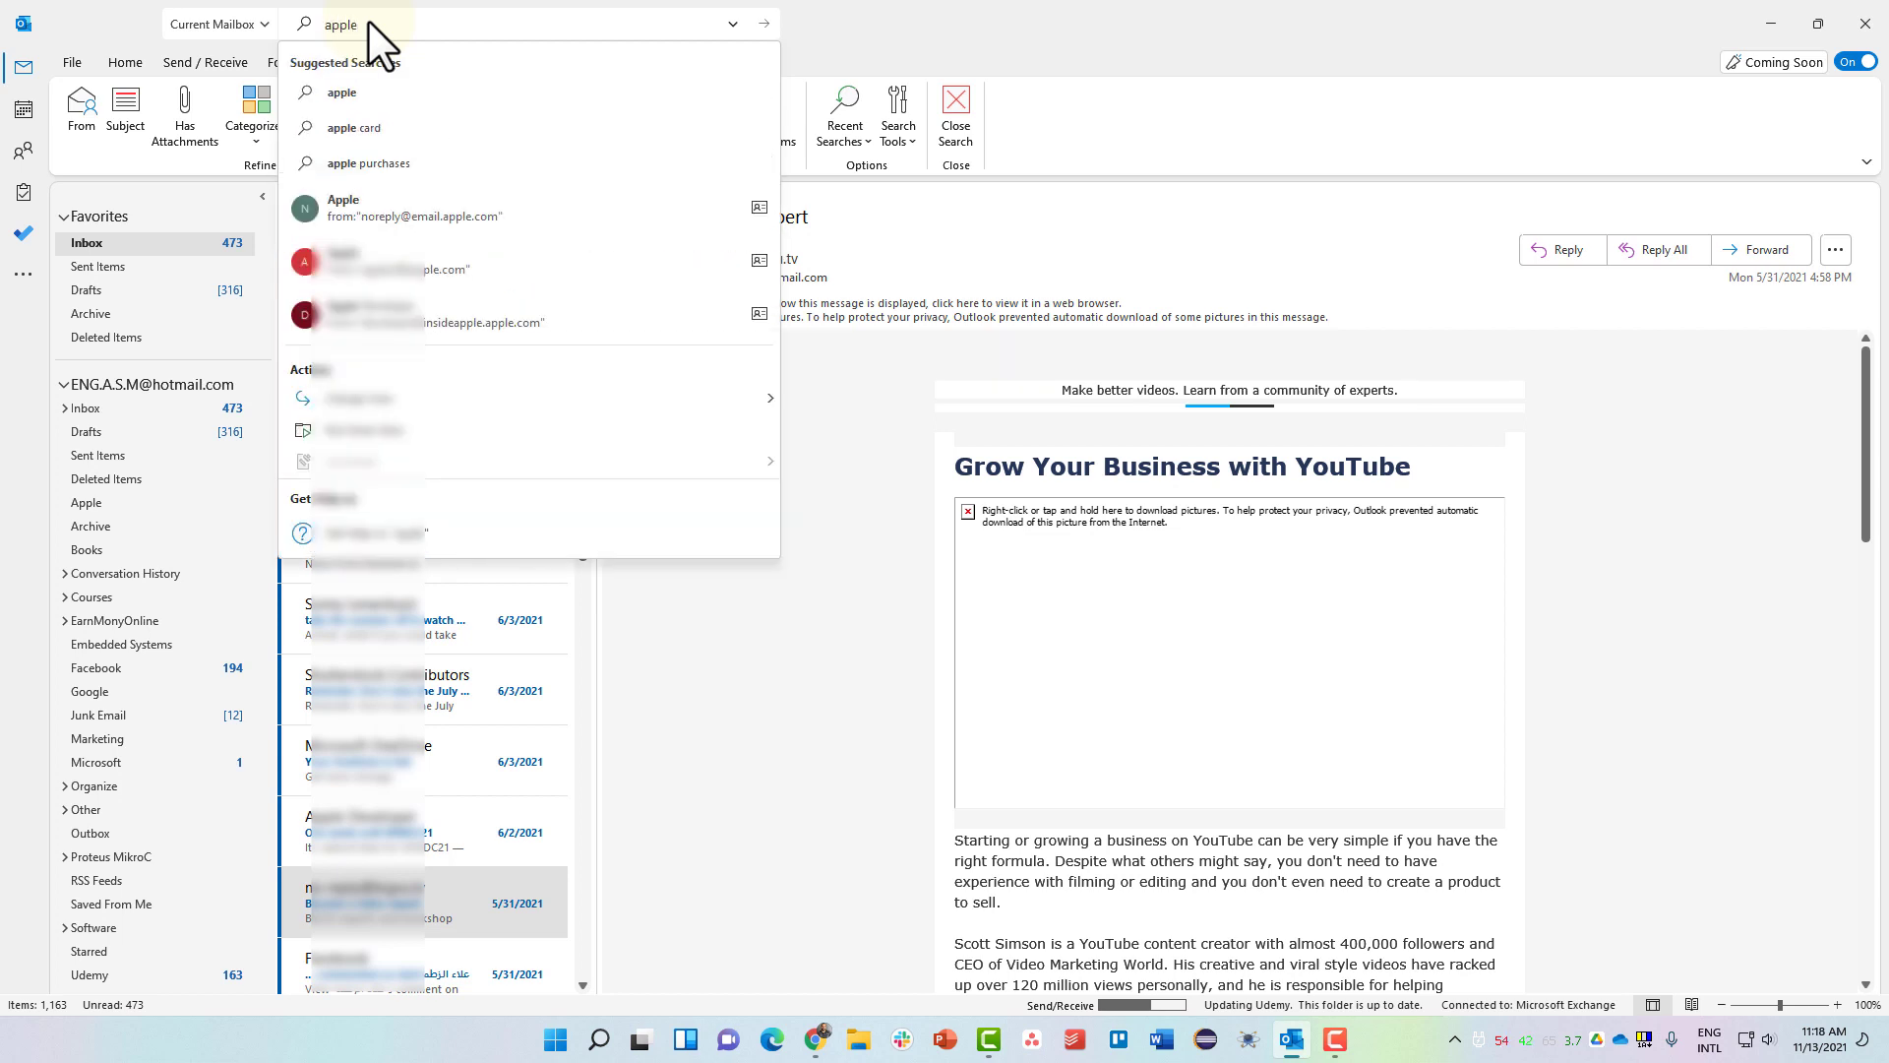
click(419, 91)
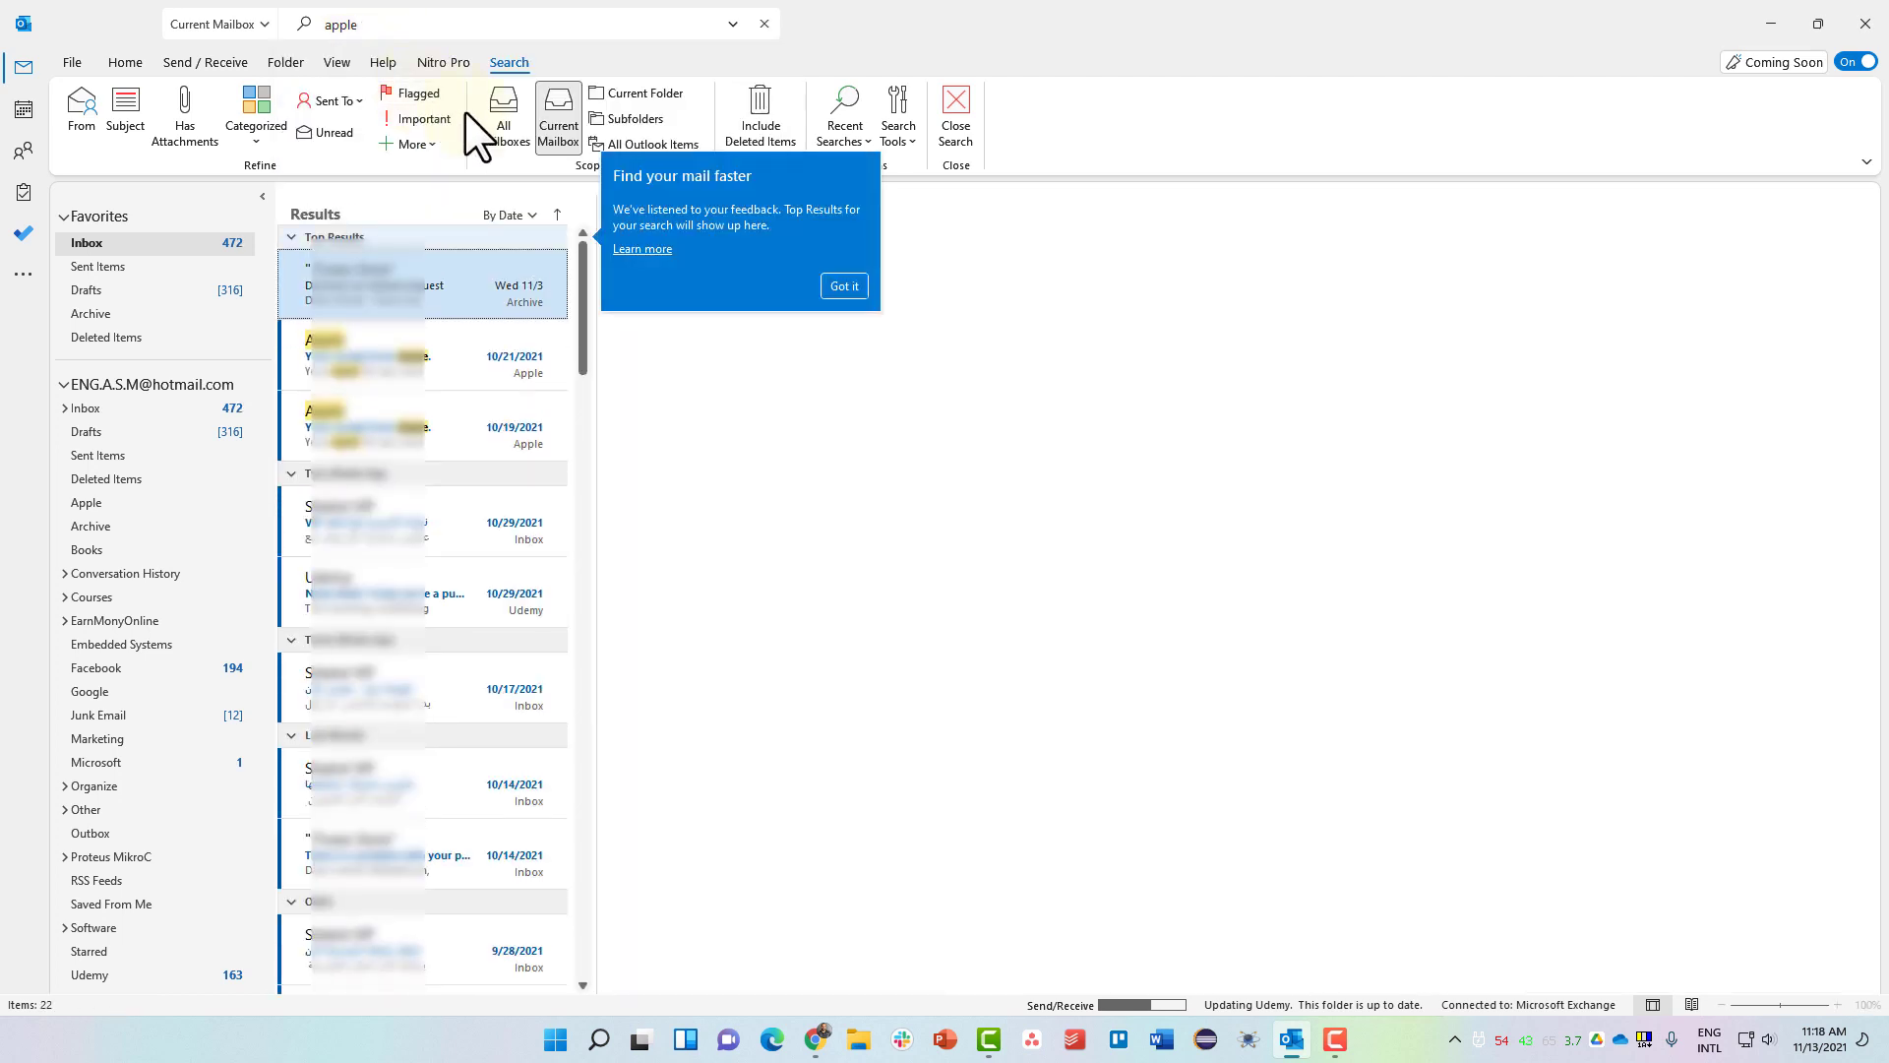
click(842, 286)
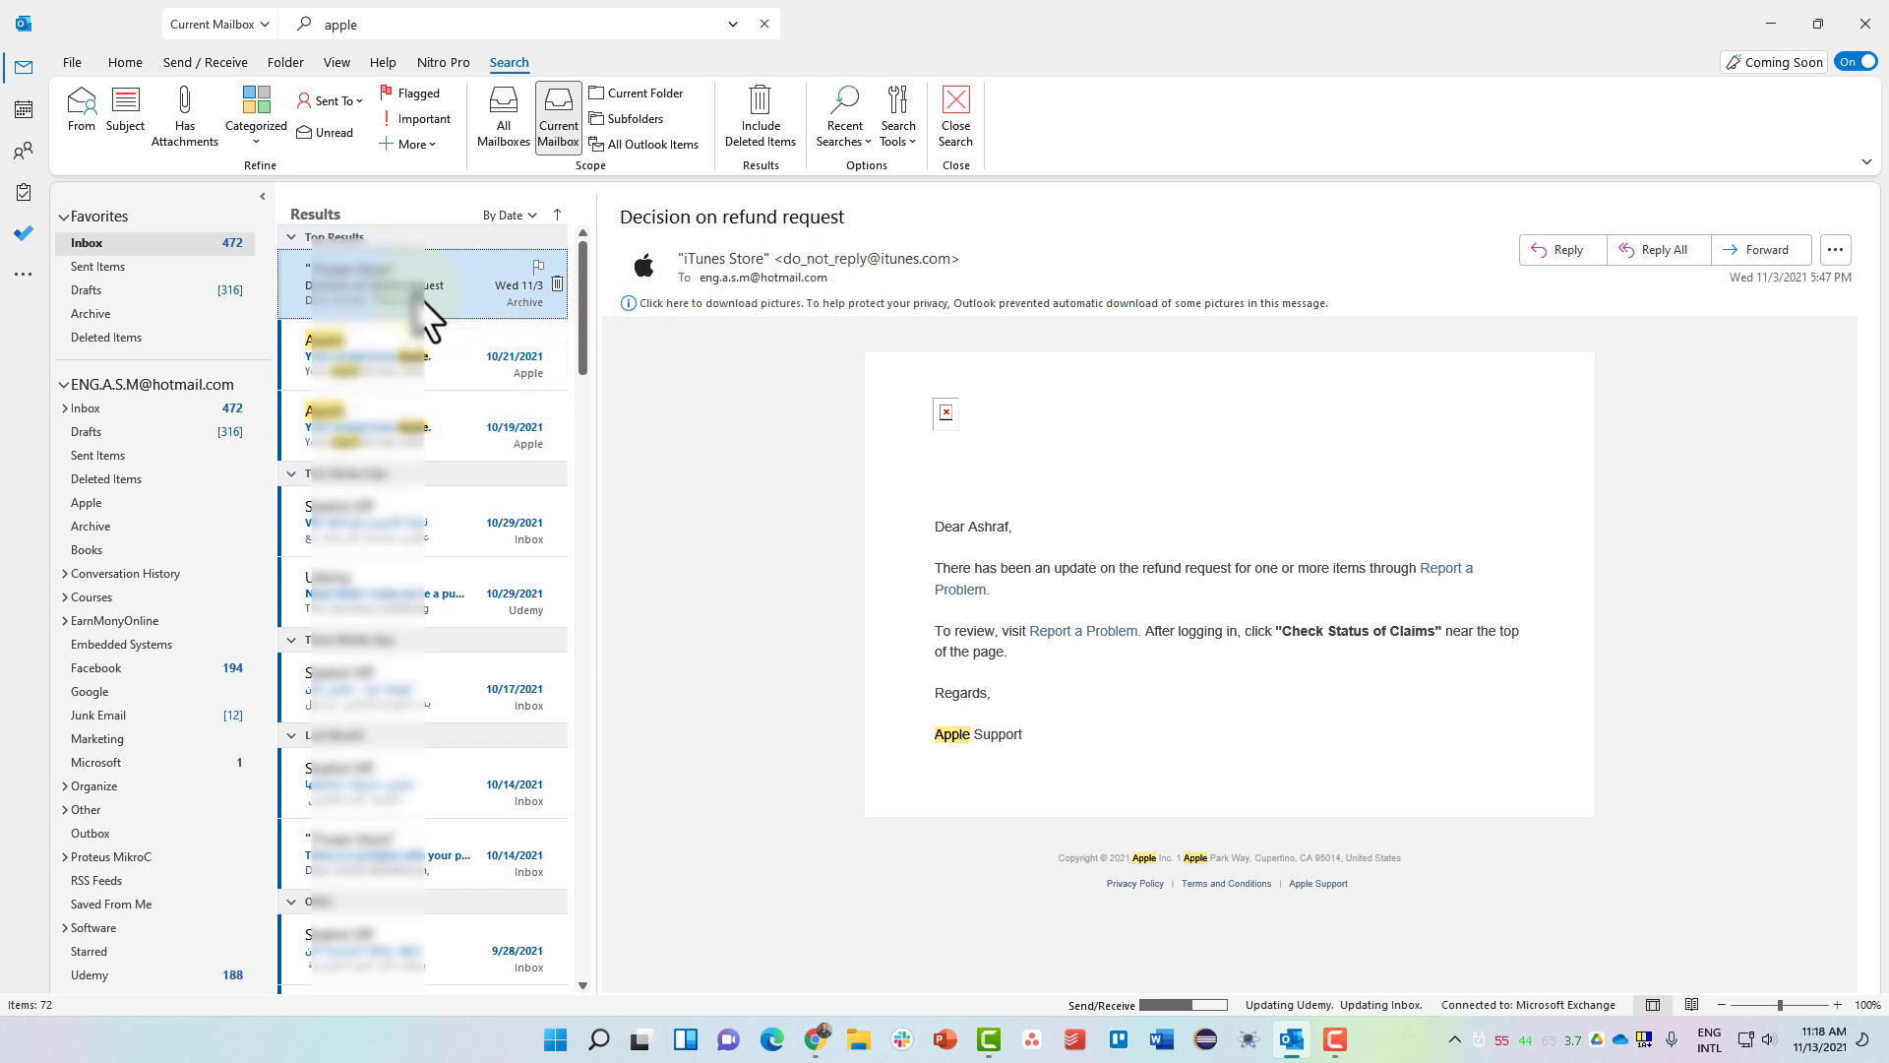
click(391, 369)
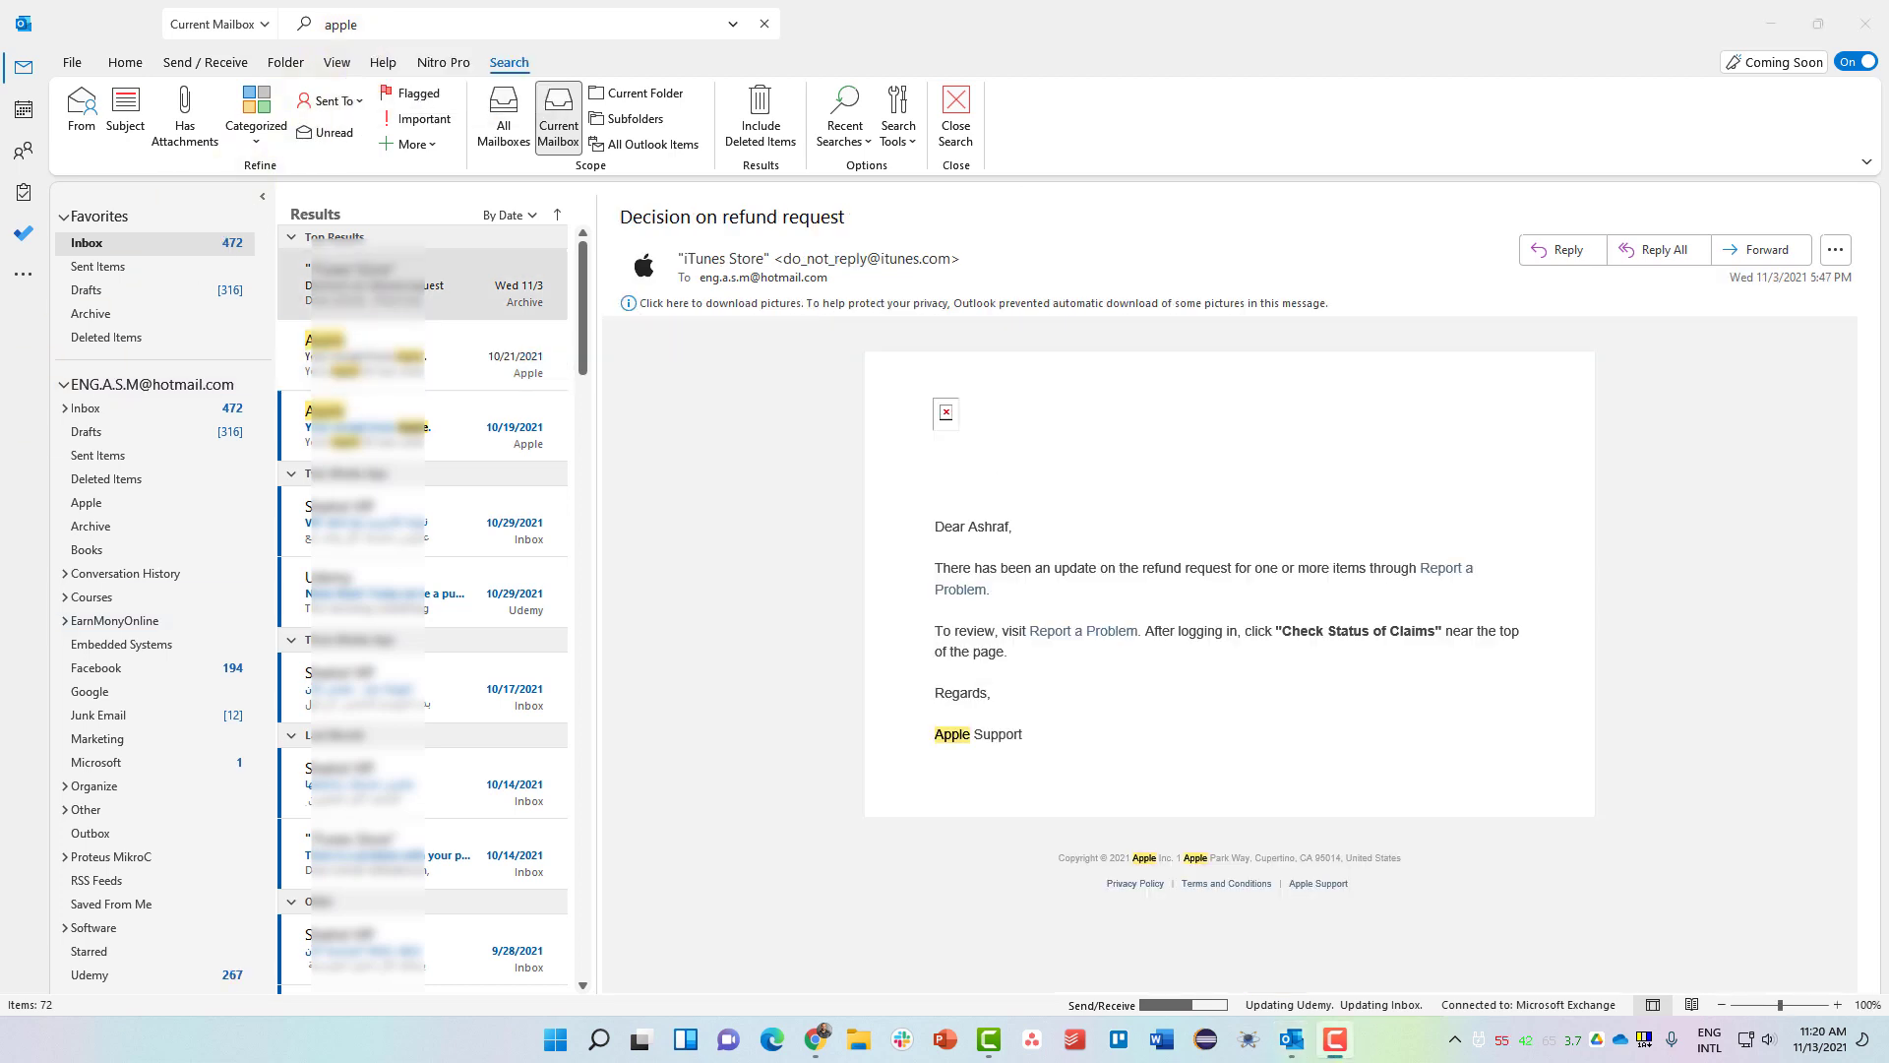
click(642, 51)
click(502, 112)
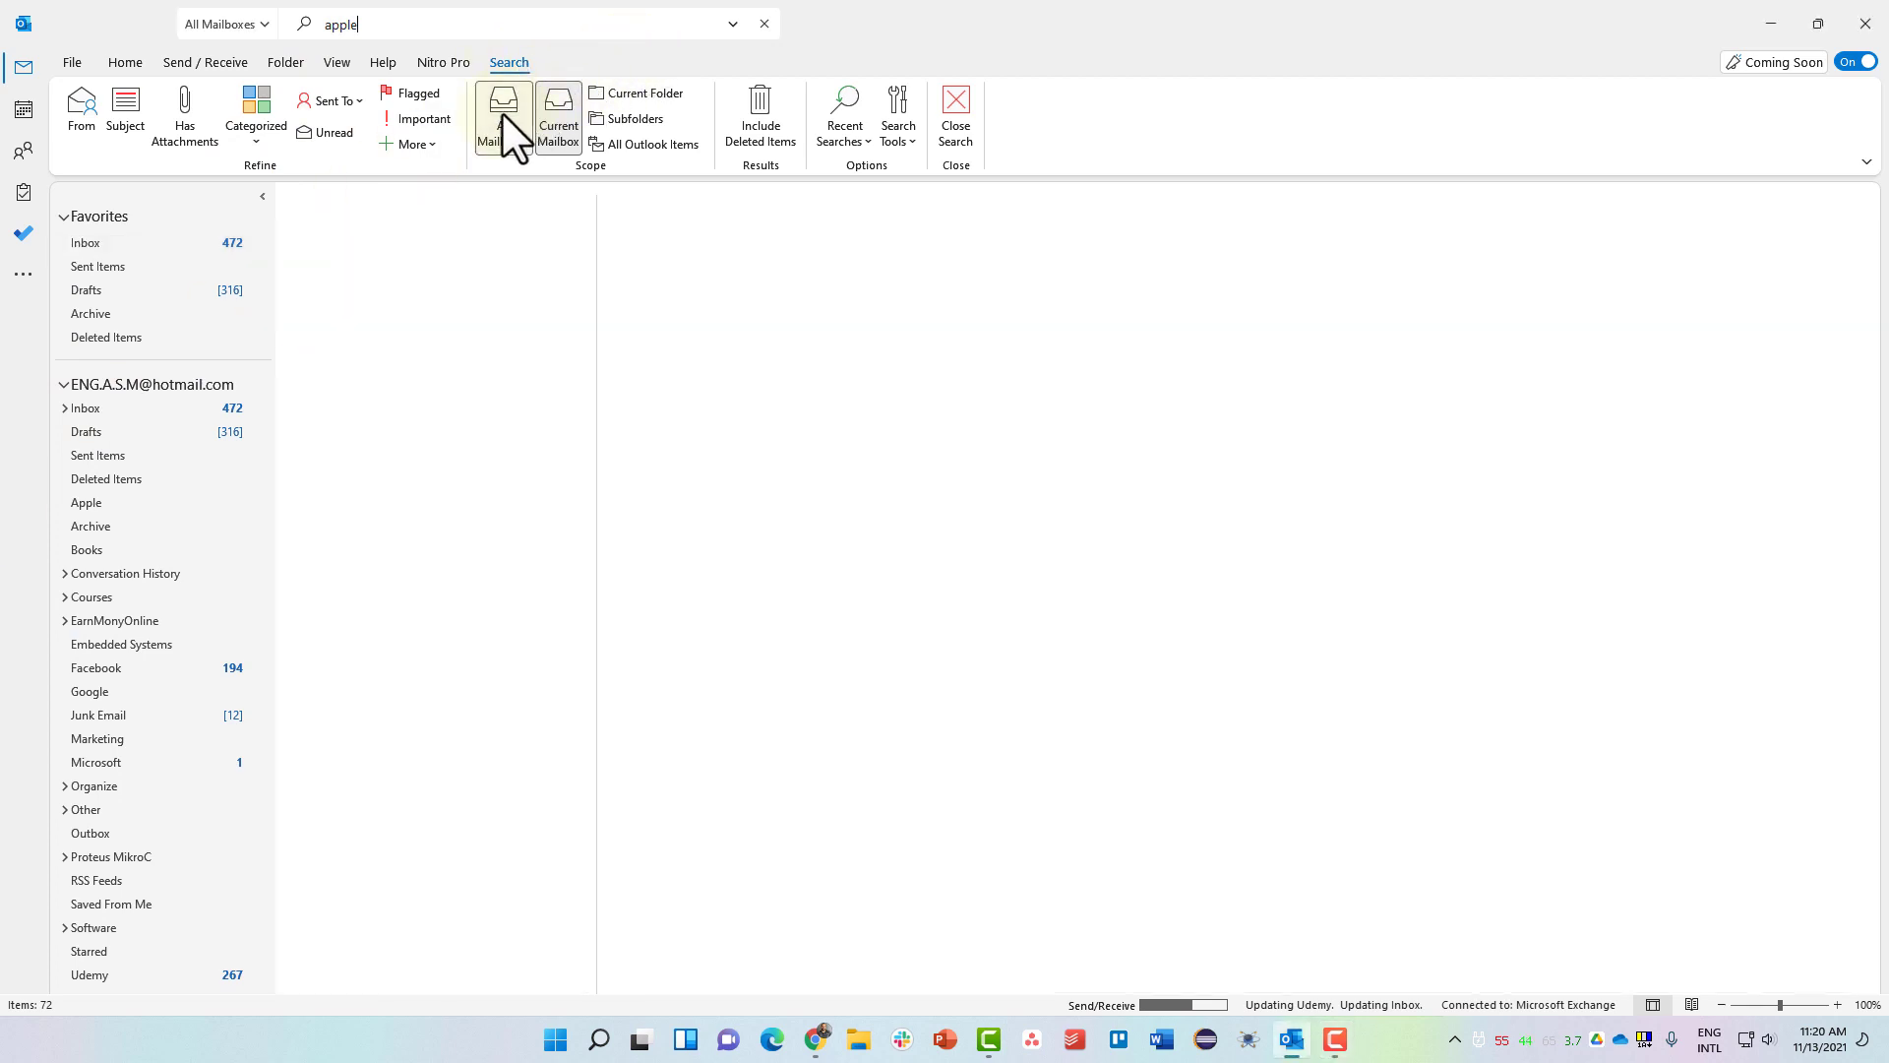
click(502, 112)
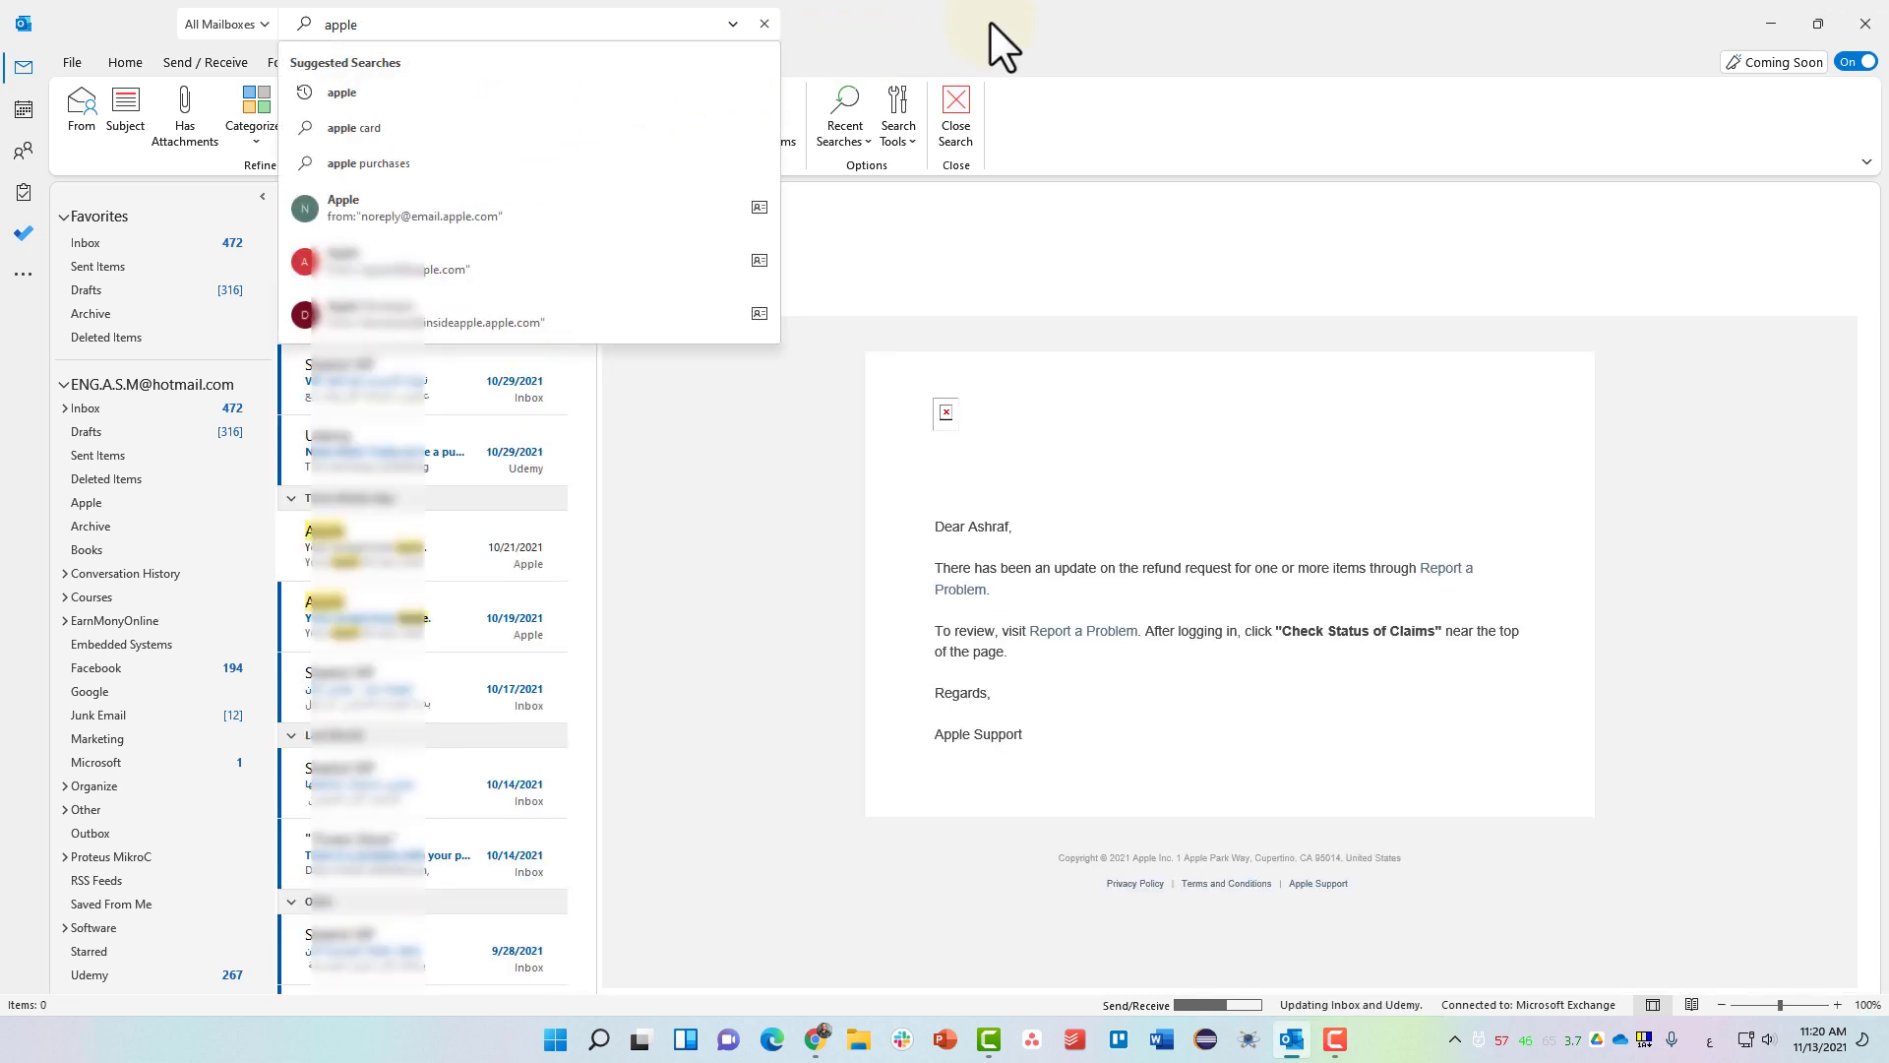
click(990, 21)
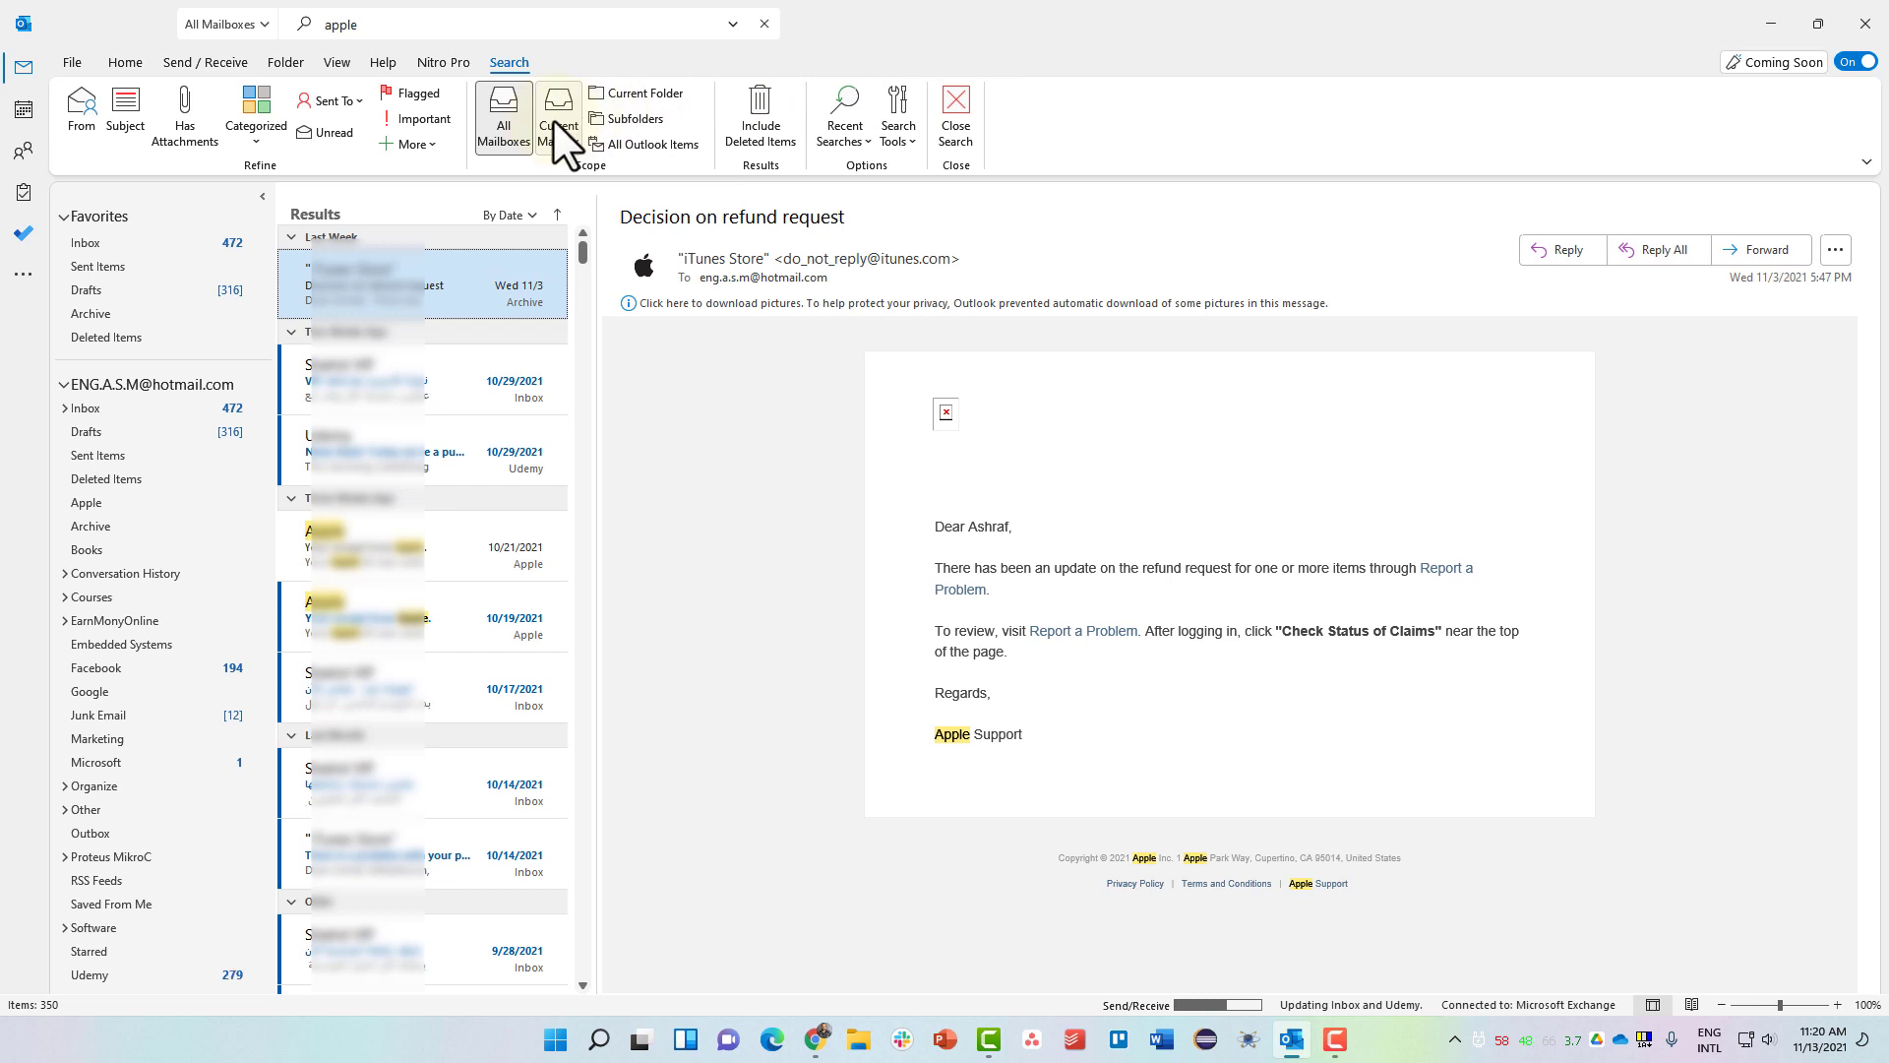
click(553, 120)
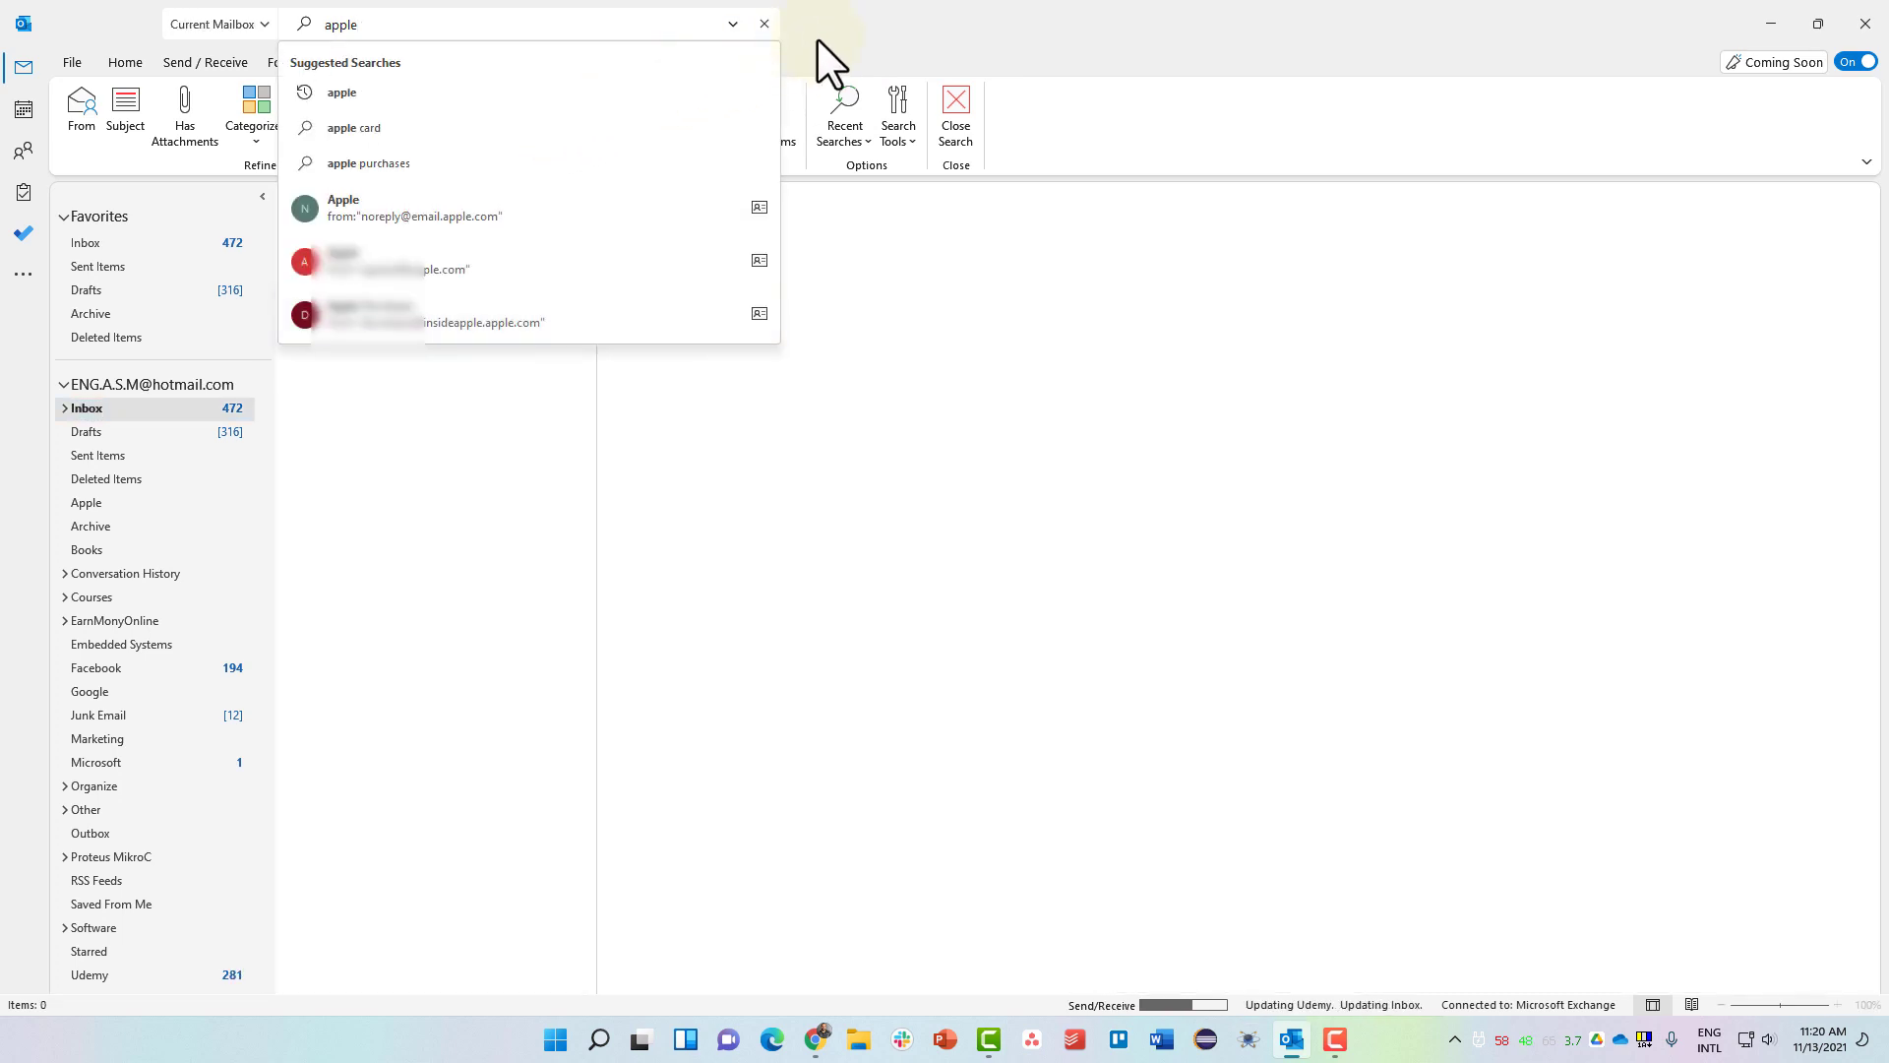
click(894, 24)
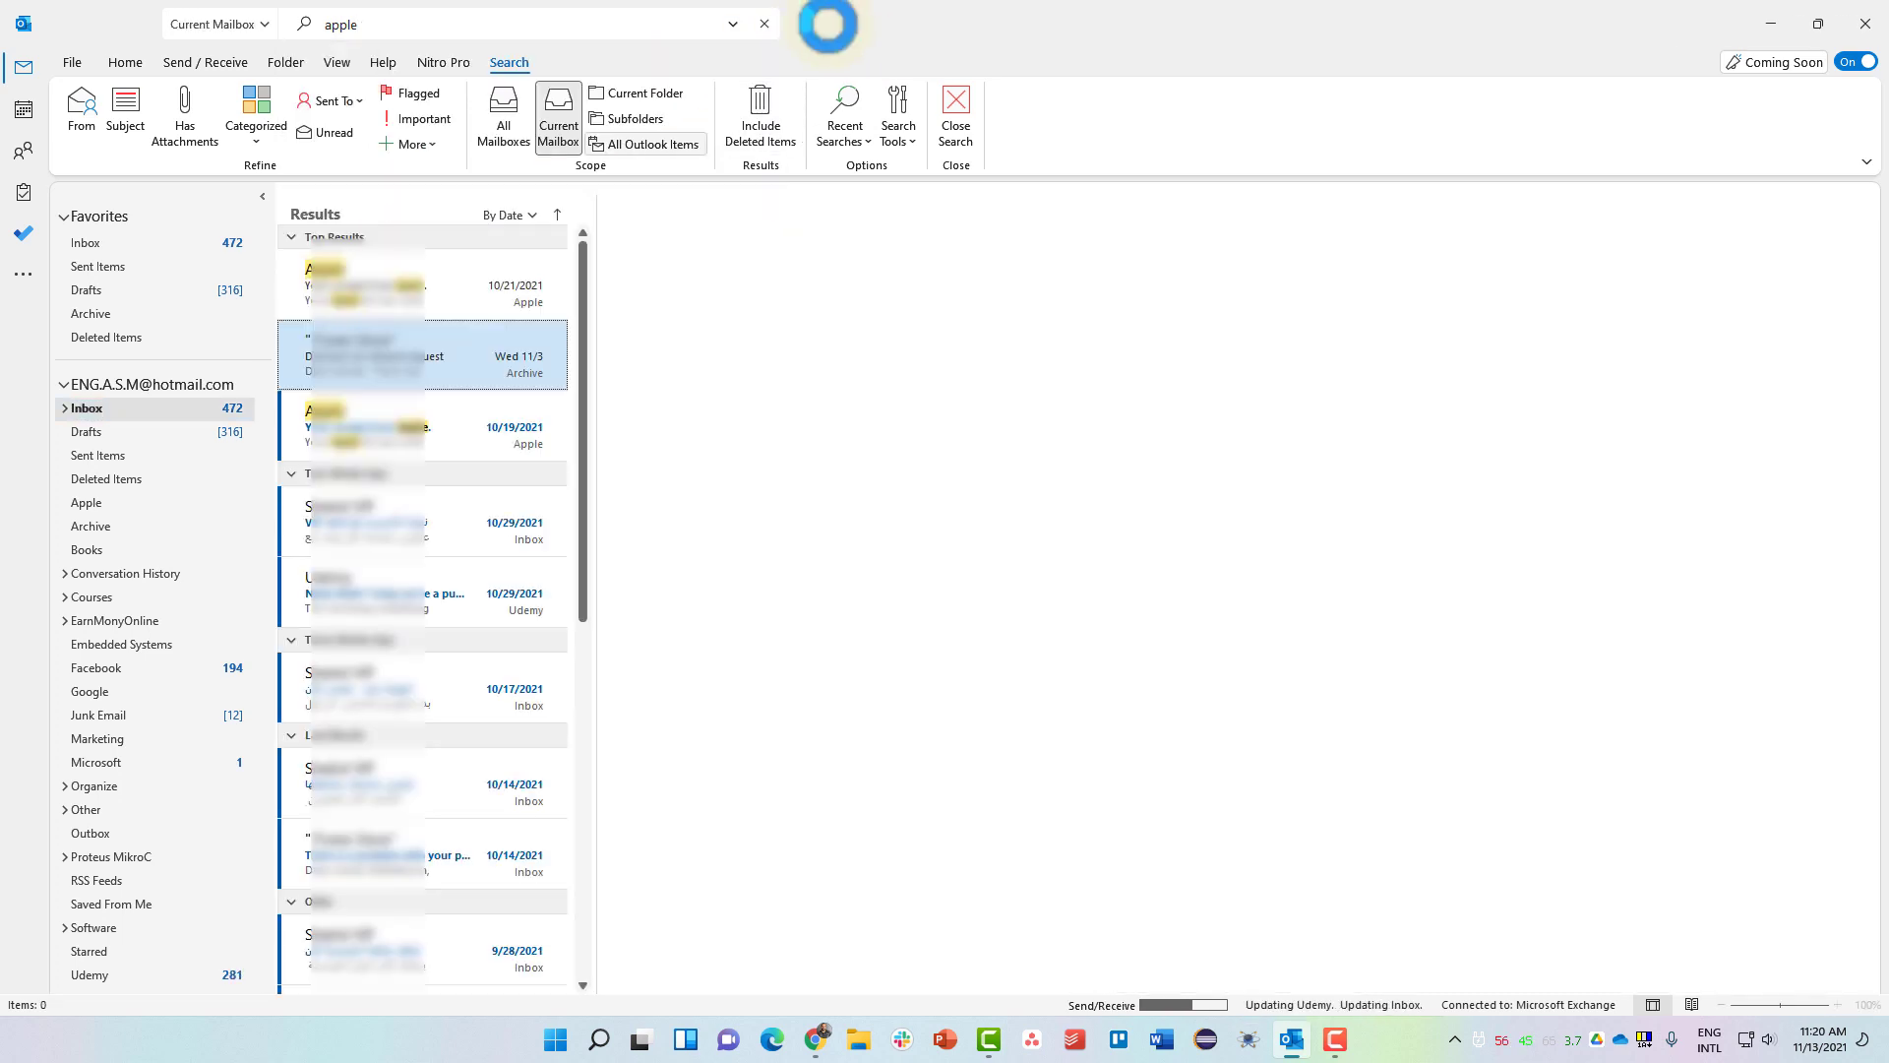
click(81, 118)
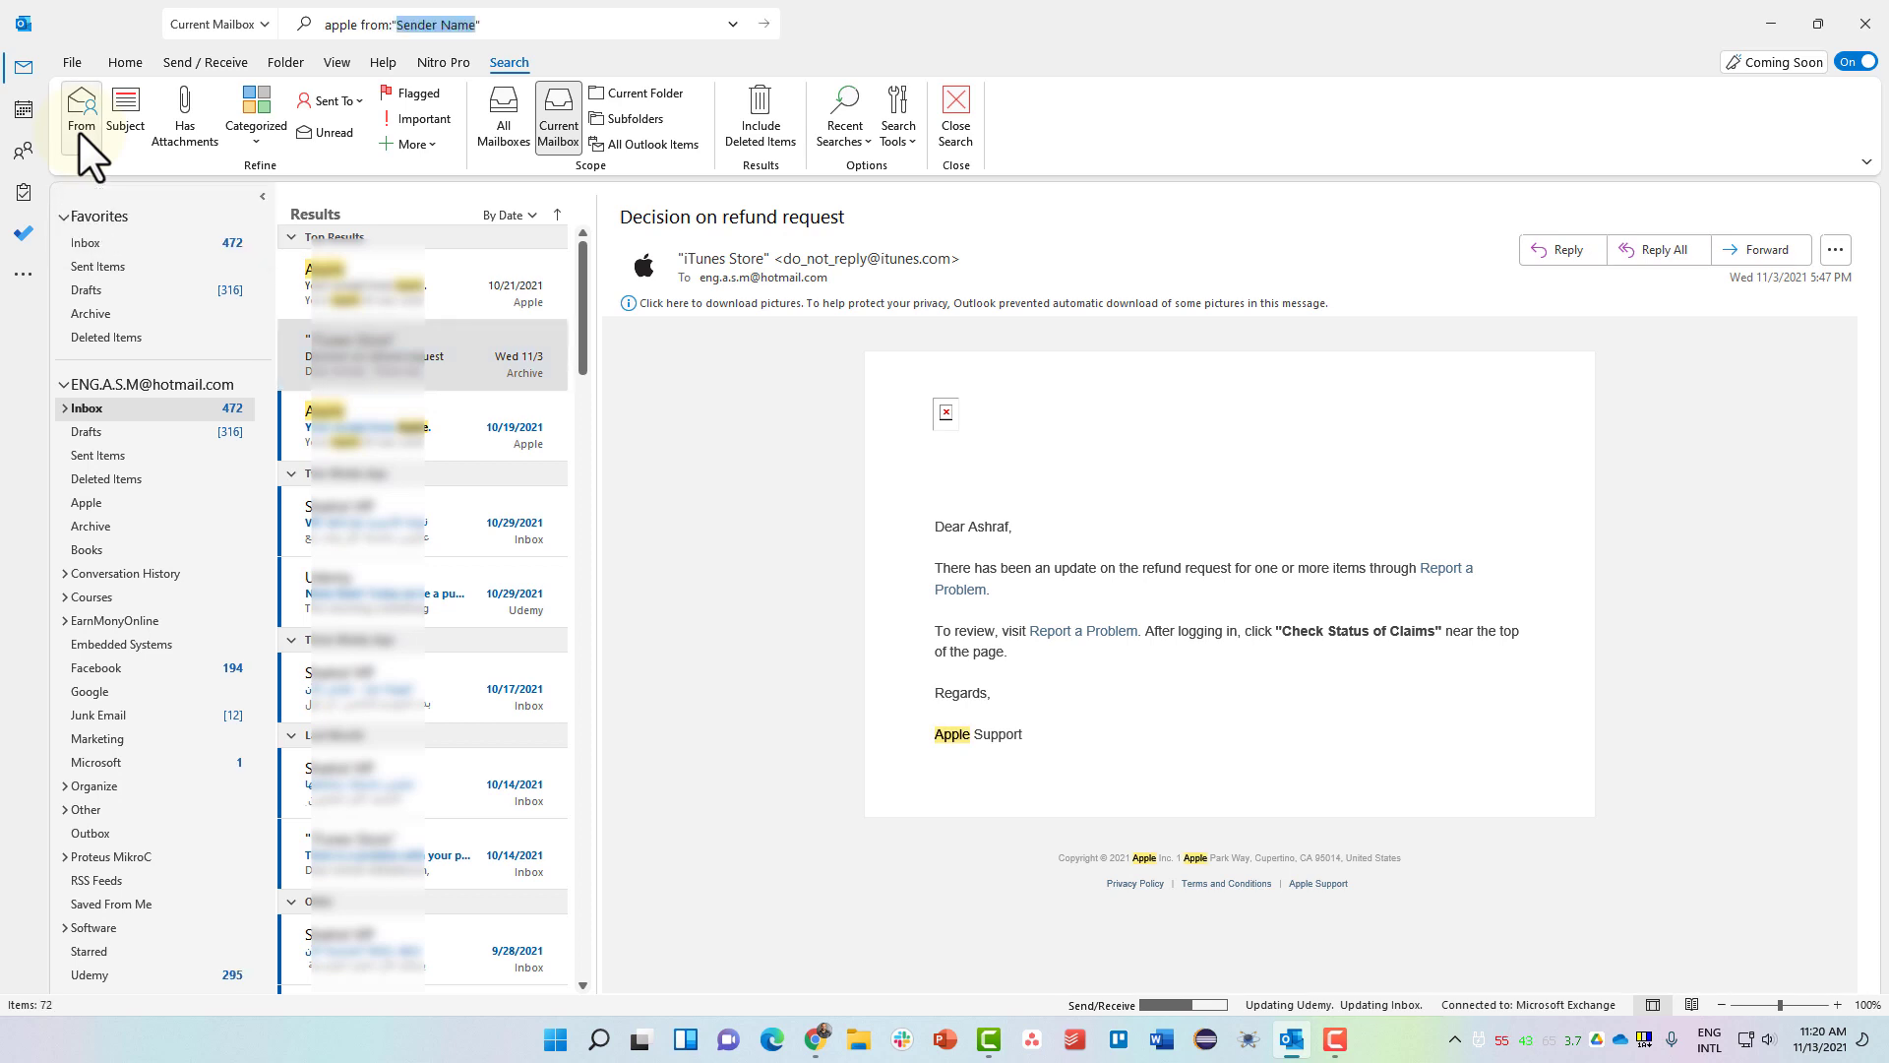
text(itunes)
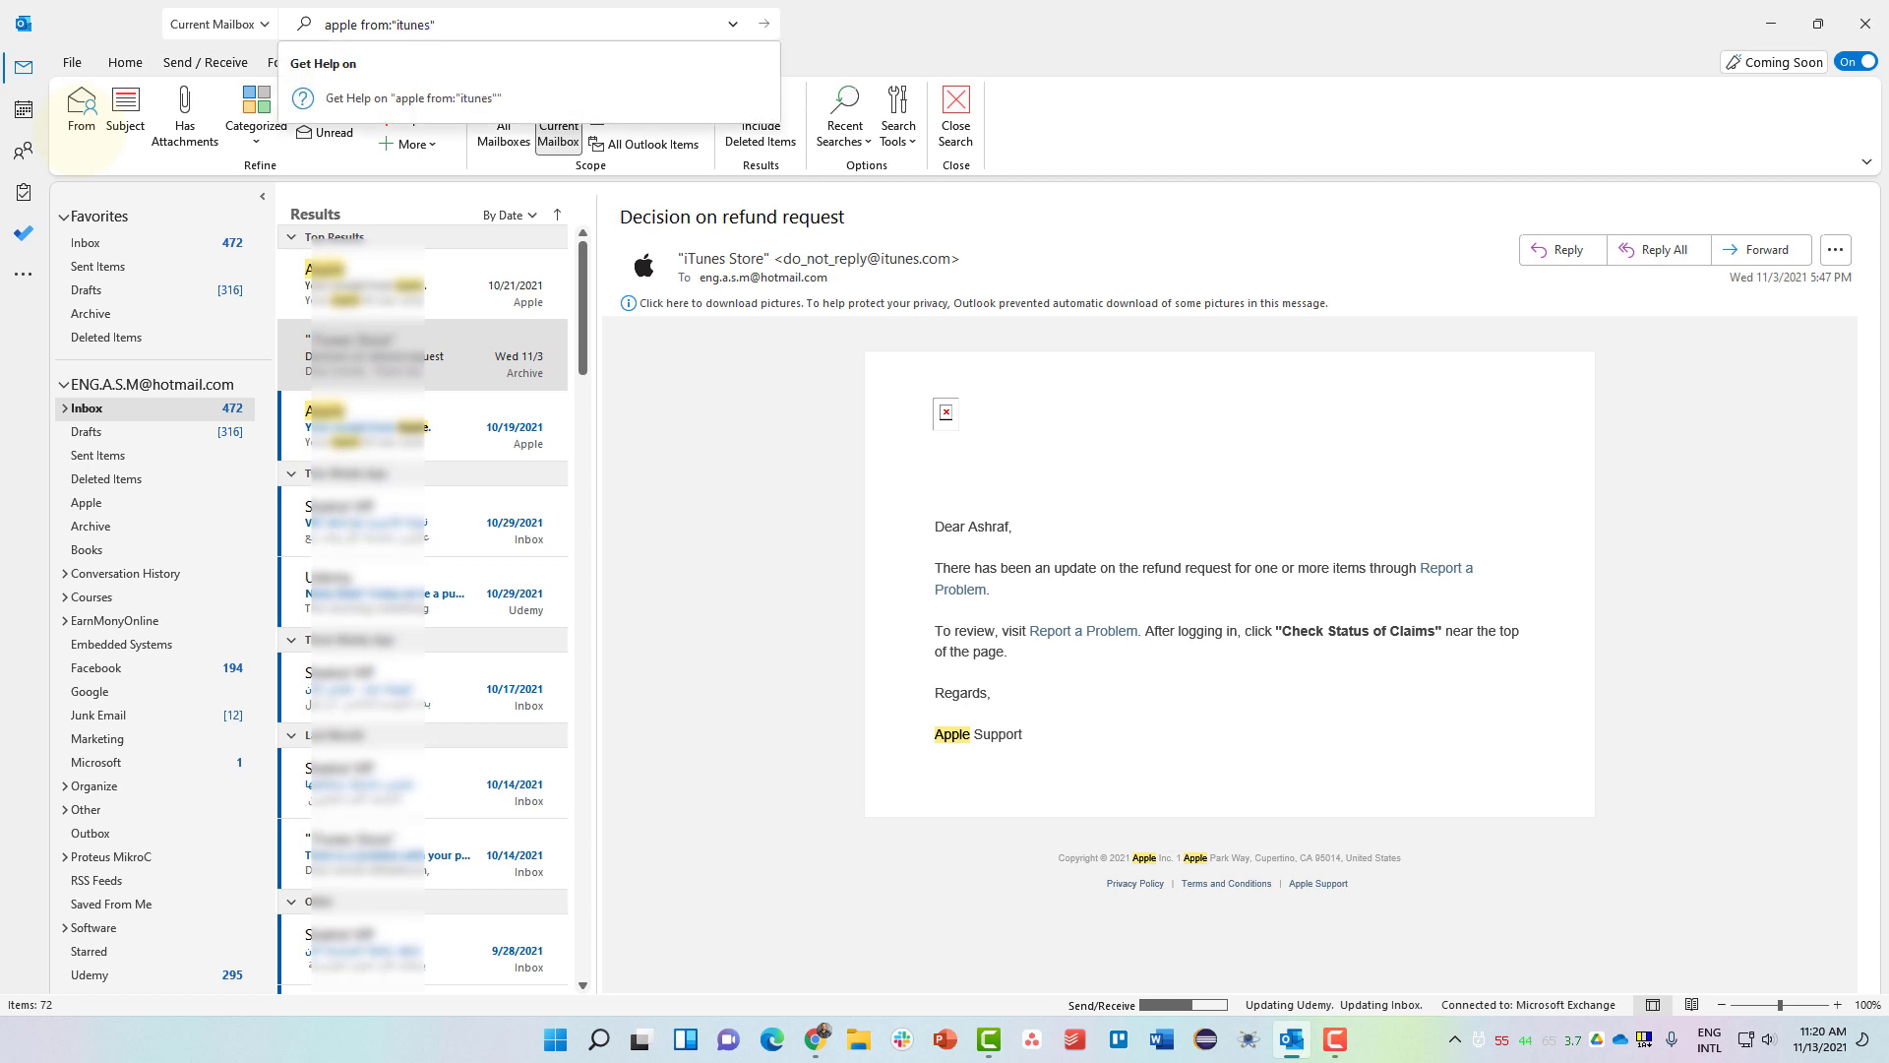
key(BackSpace)
key(BackSpace)
key(BackSpace)
key(BackSpace)
key(BackSpace)
key(BackSpace)
key(Return)
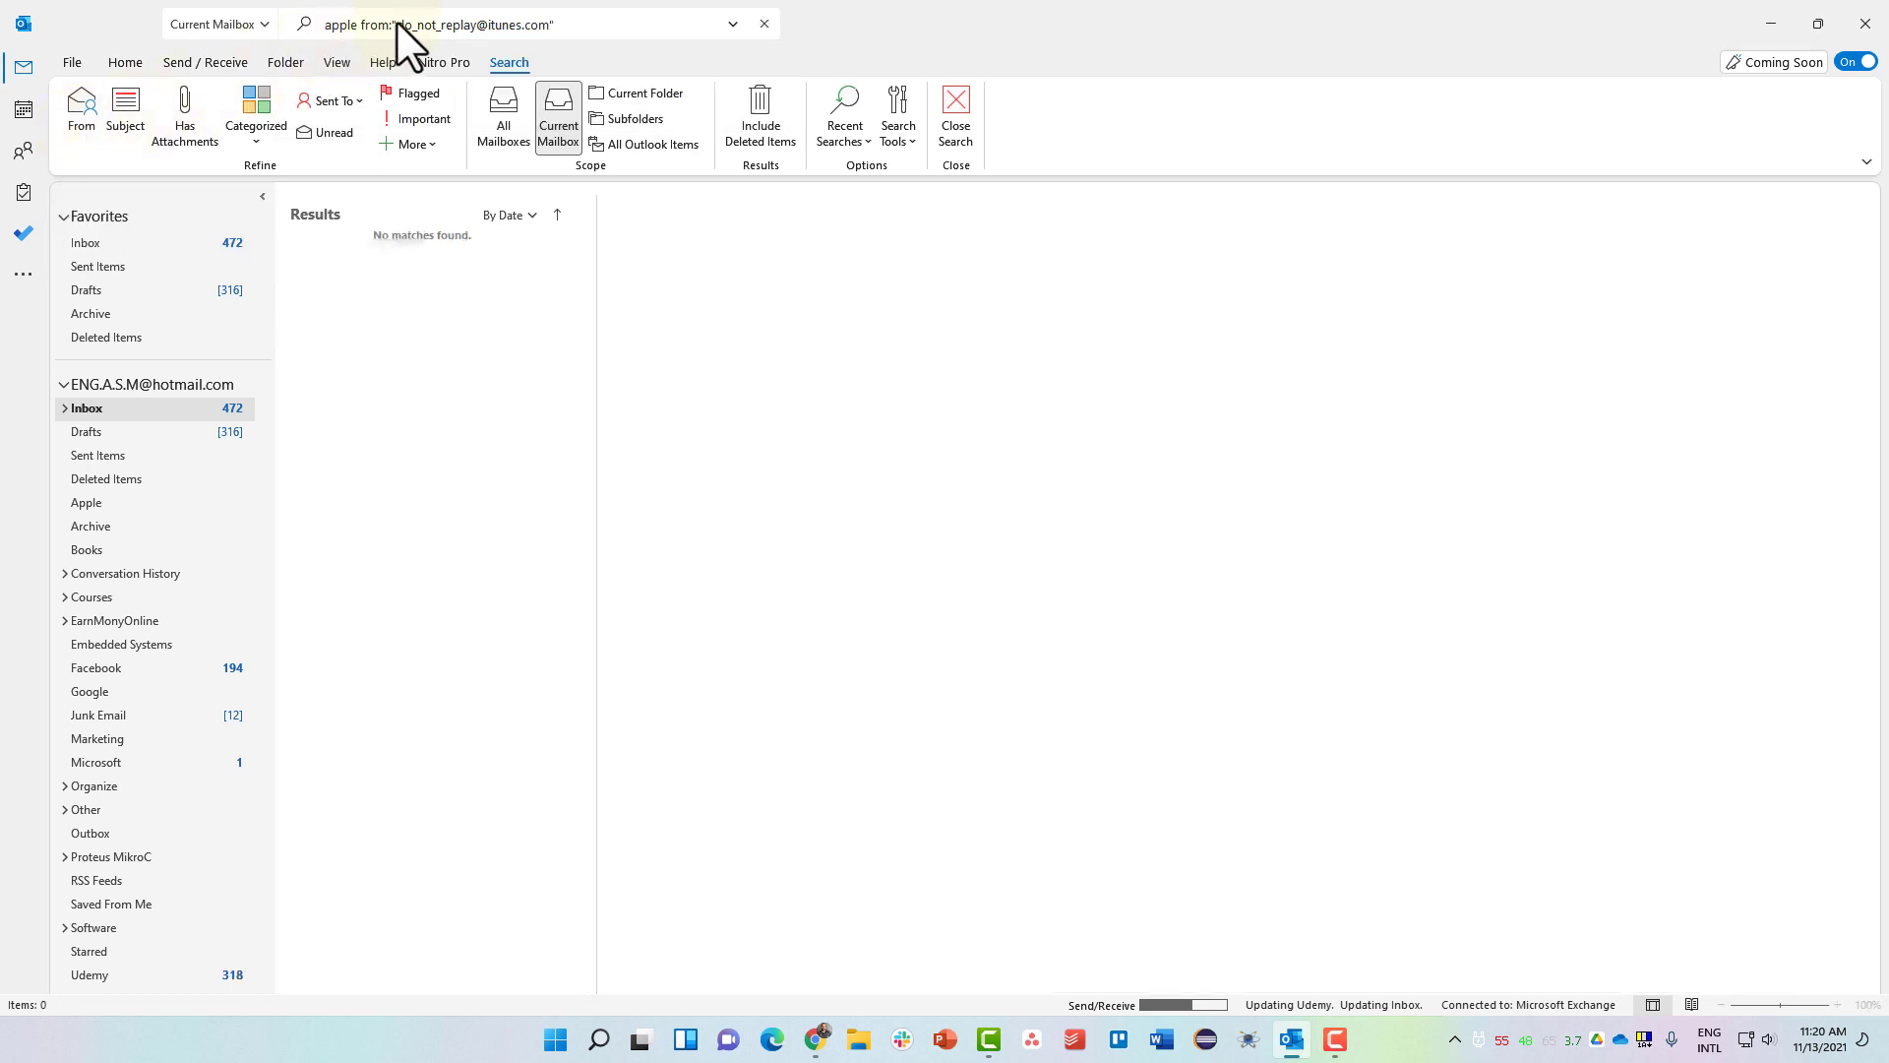
drag(398, 25, 475, 26)
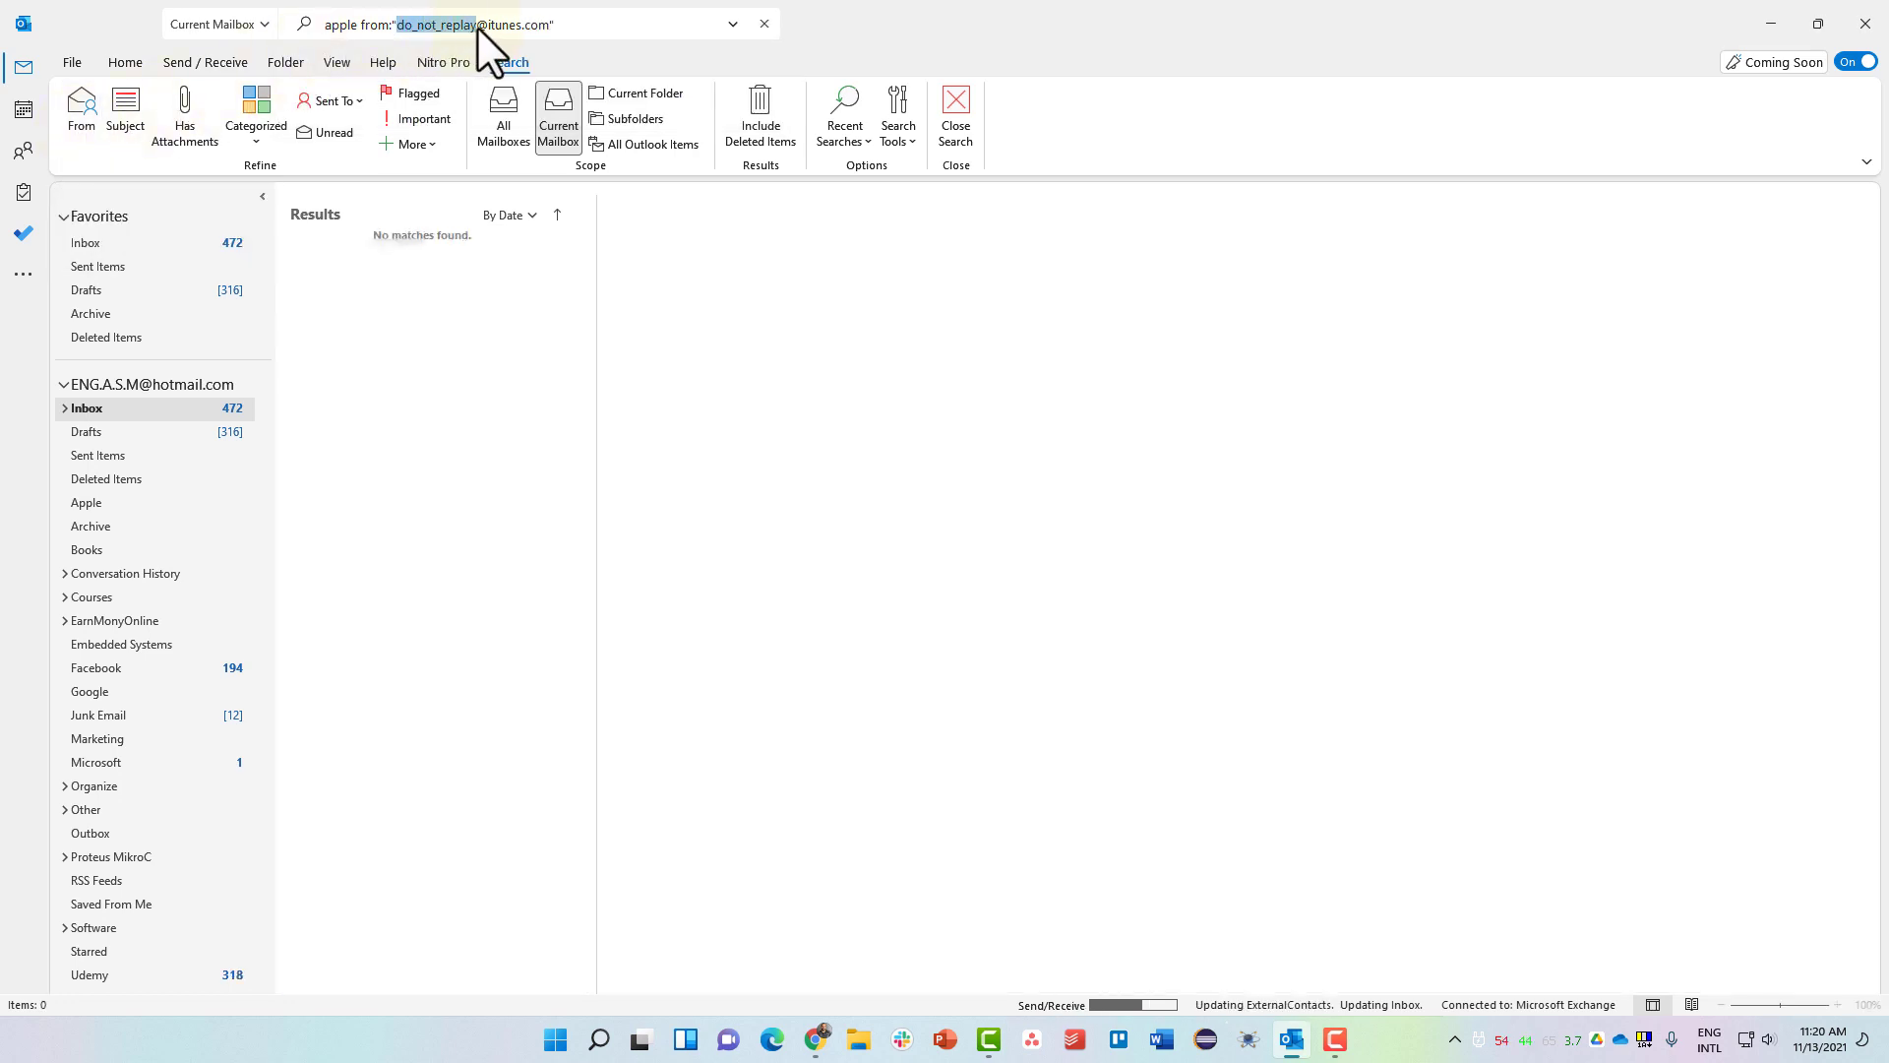
key(BackSpace)
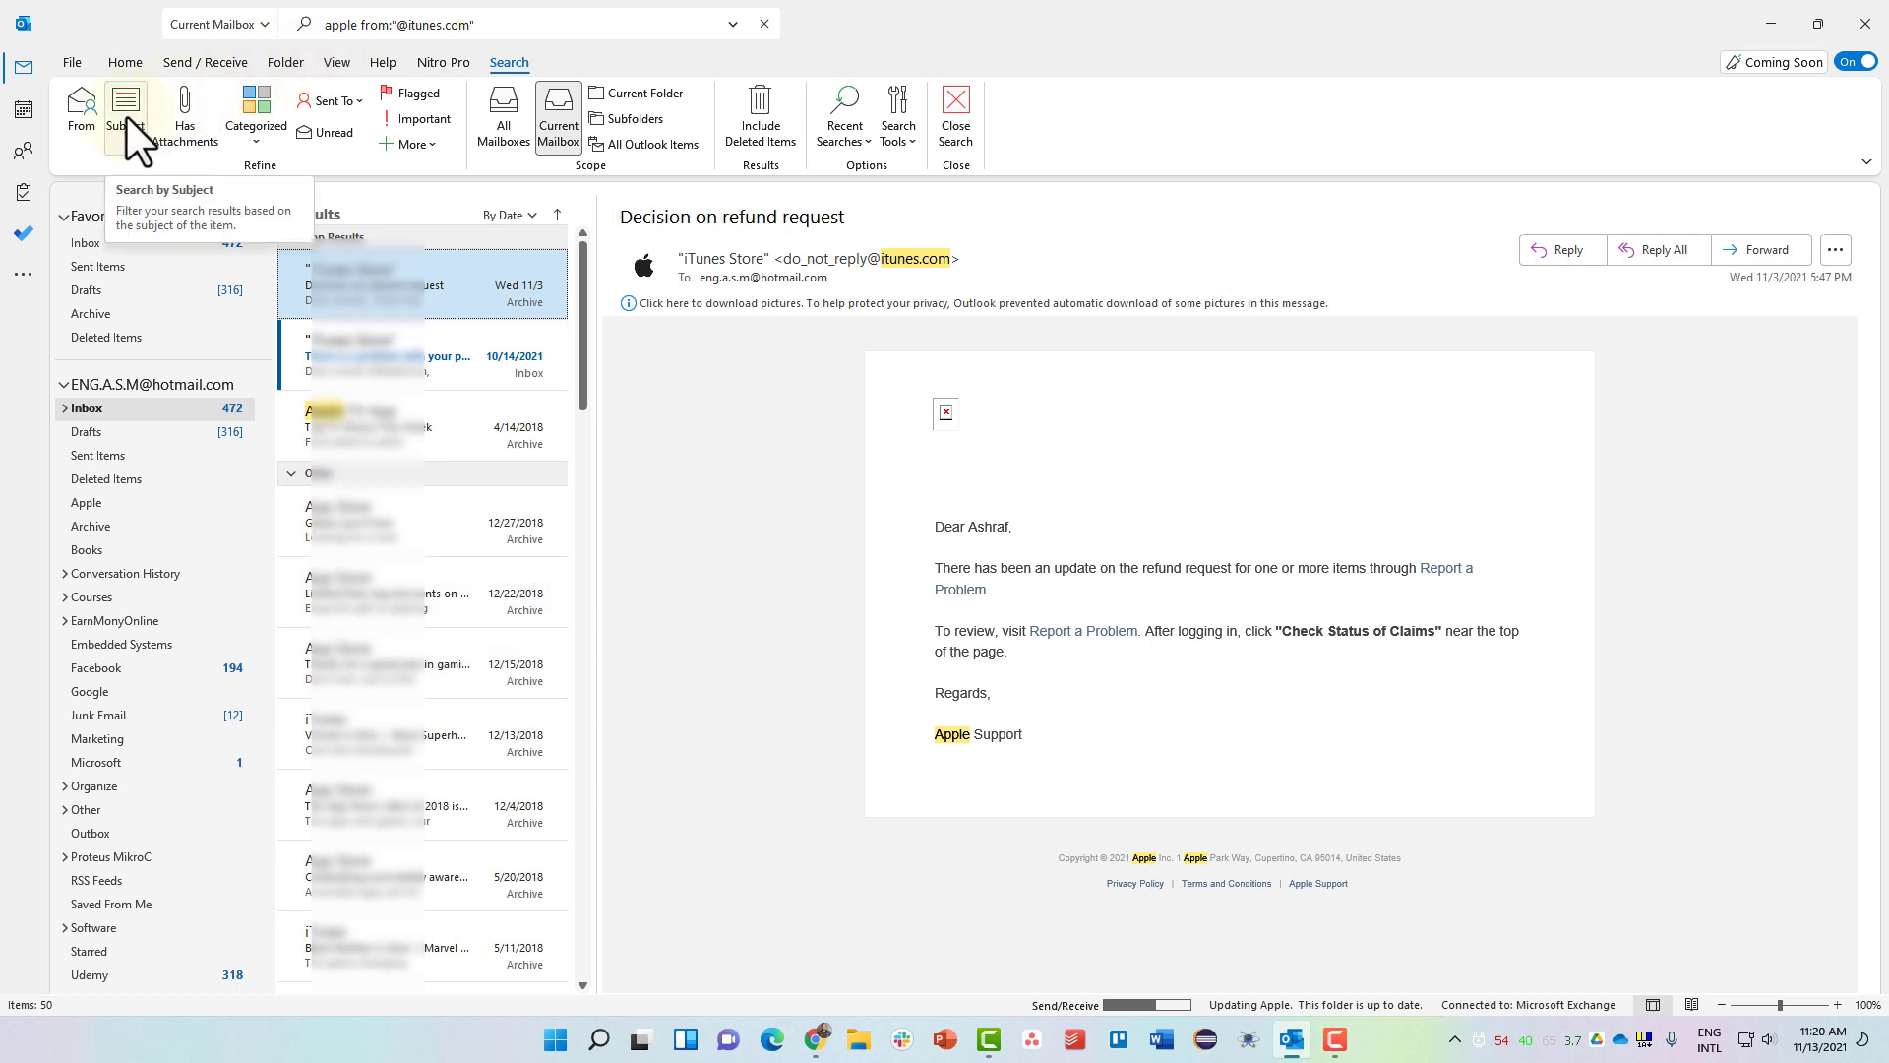
Toggle the Has Attachments filter on and off, then clear the search entirely.
click(182, 116)
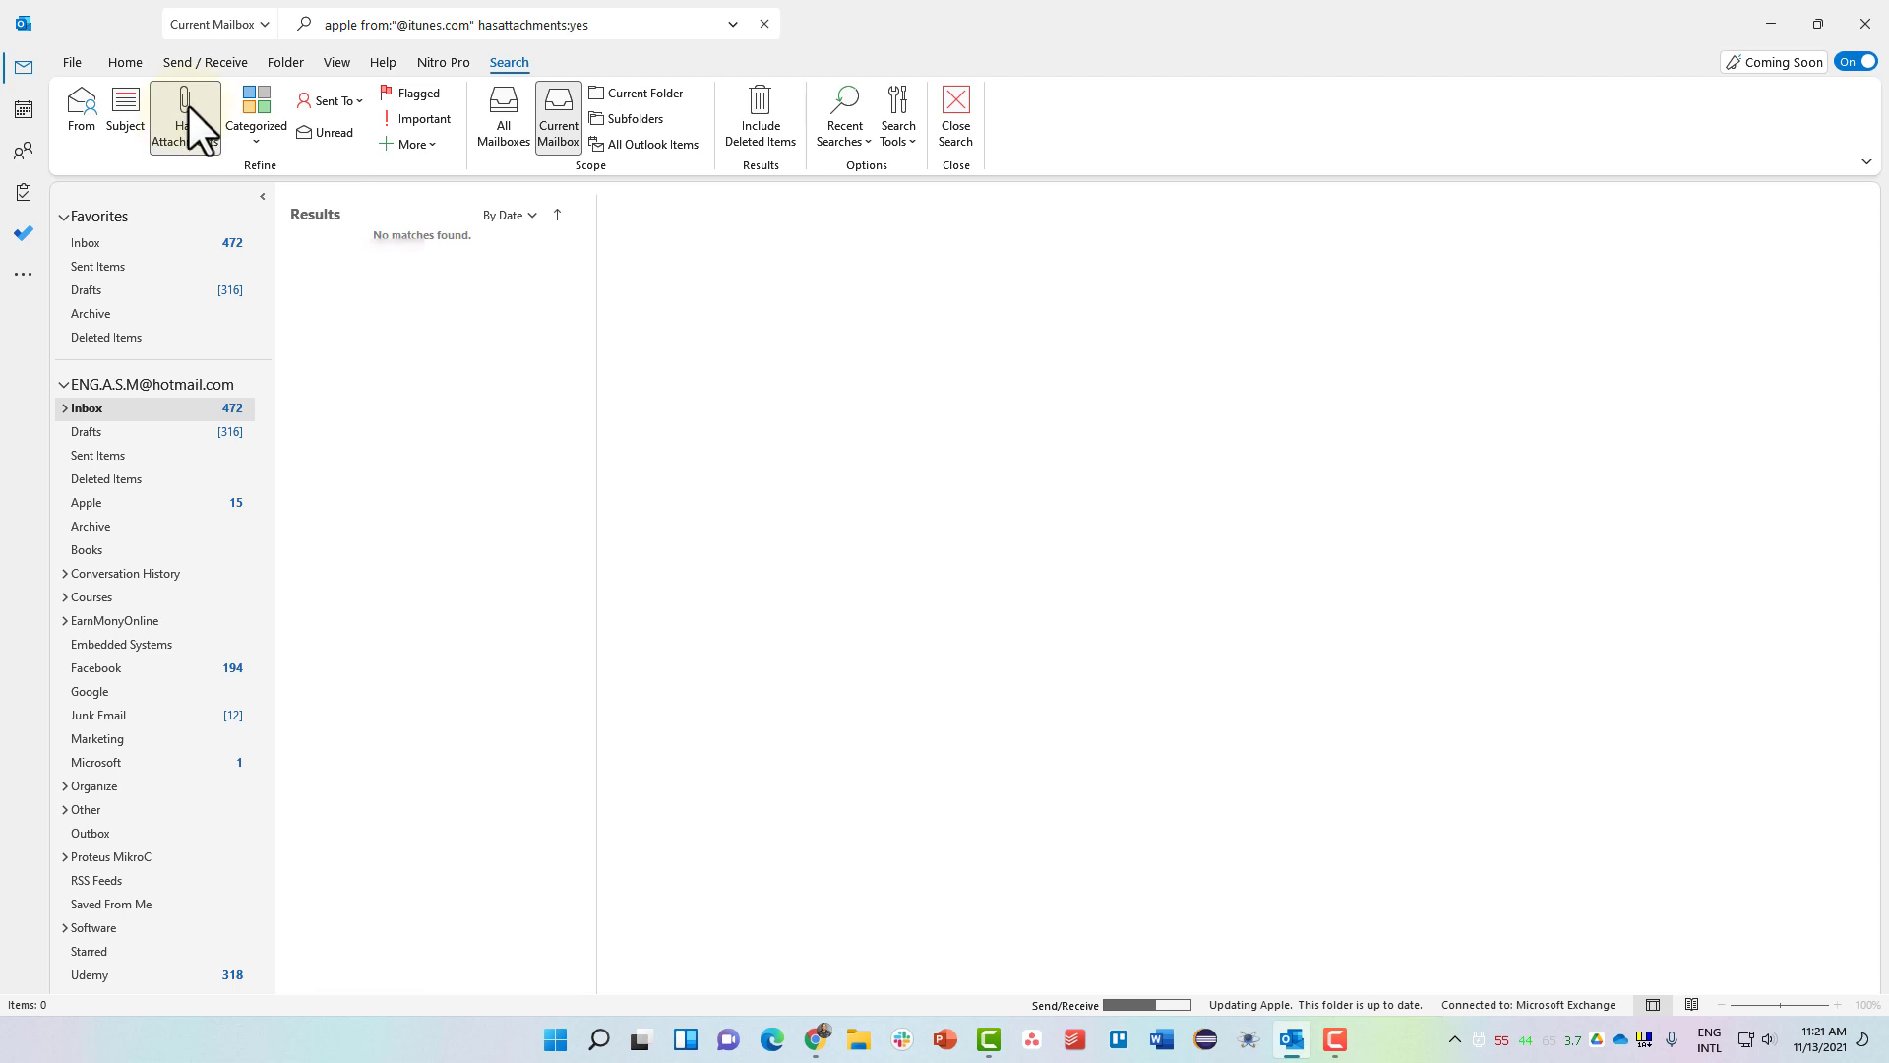
click(189, 103)
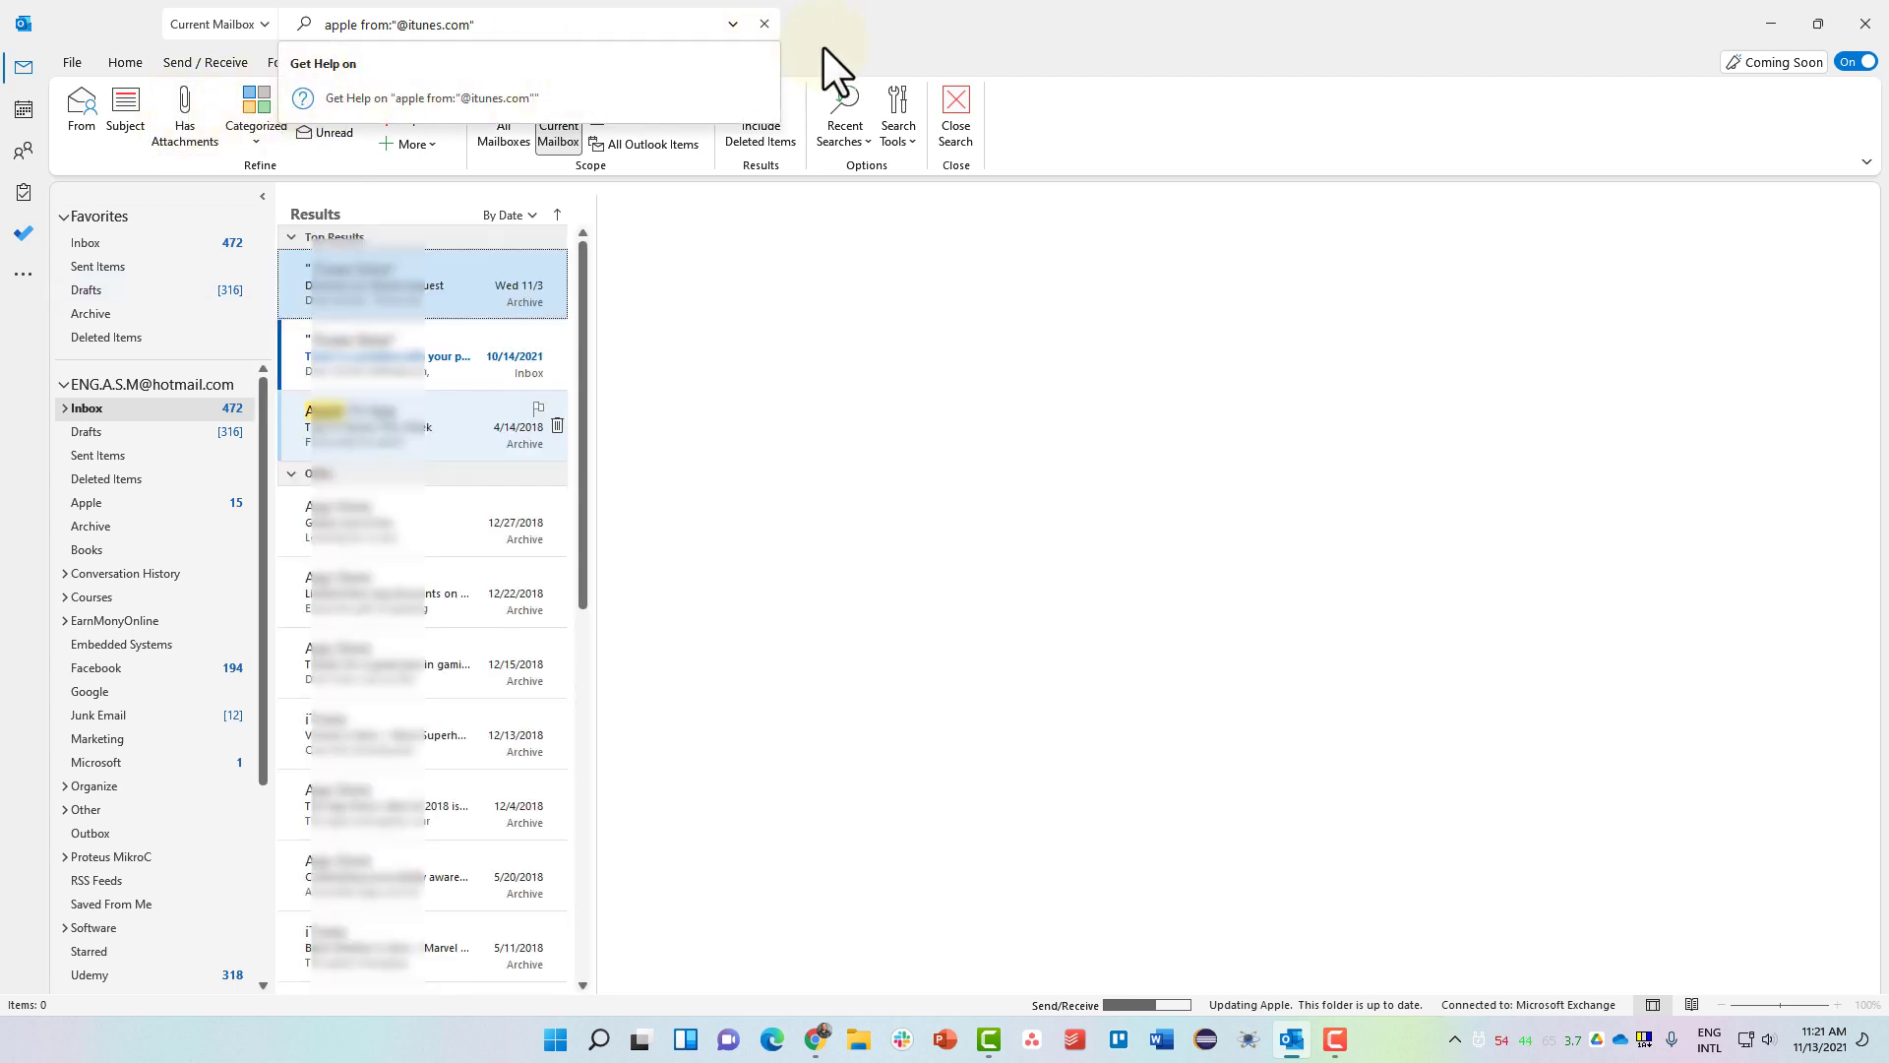
click(900, 39)
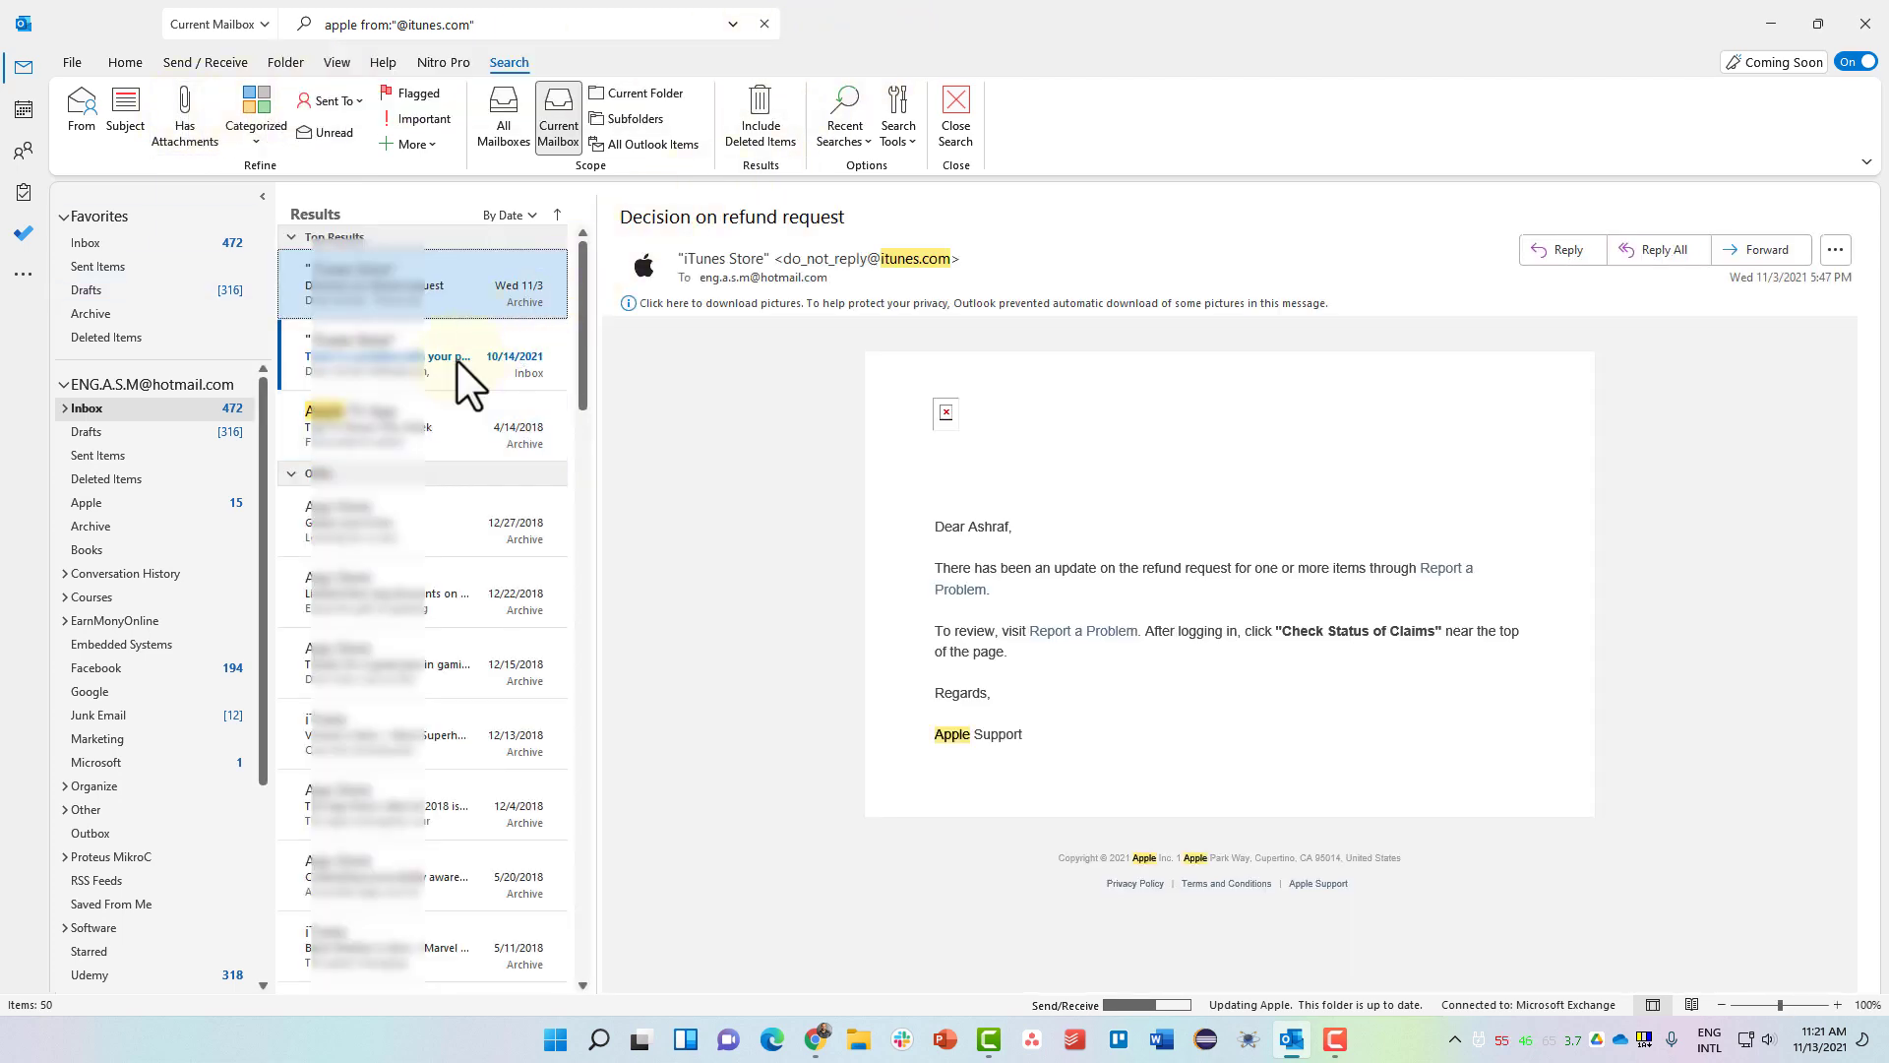
click(764, 23)
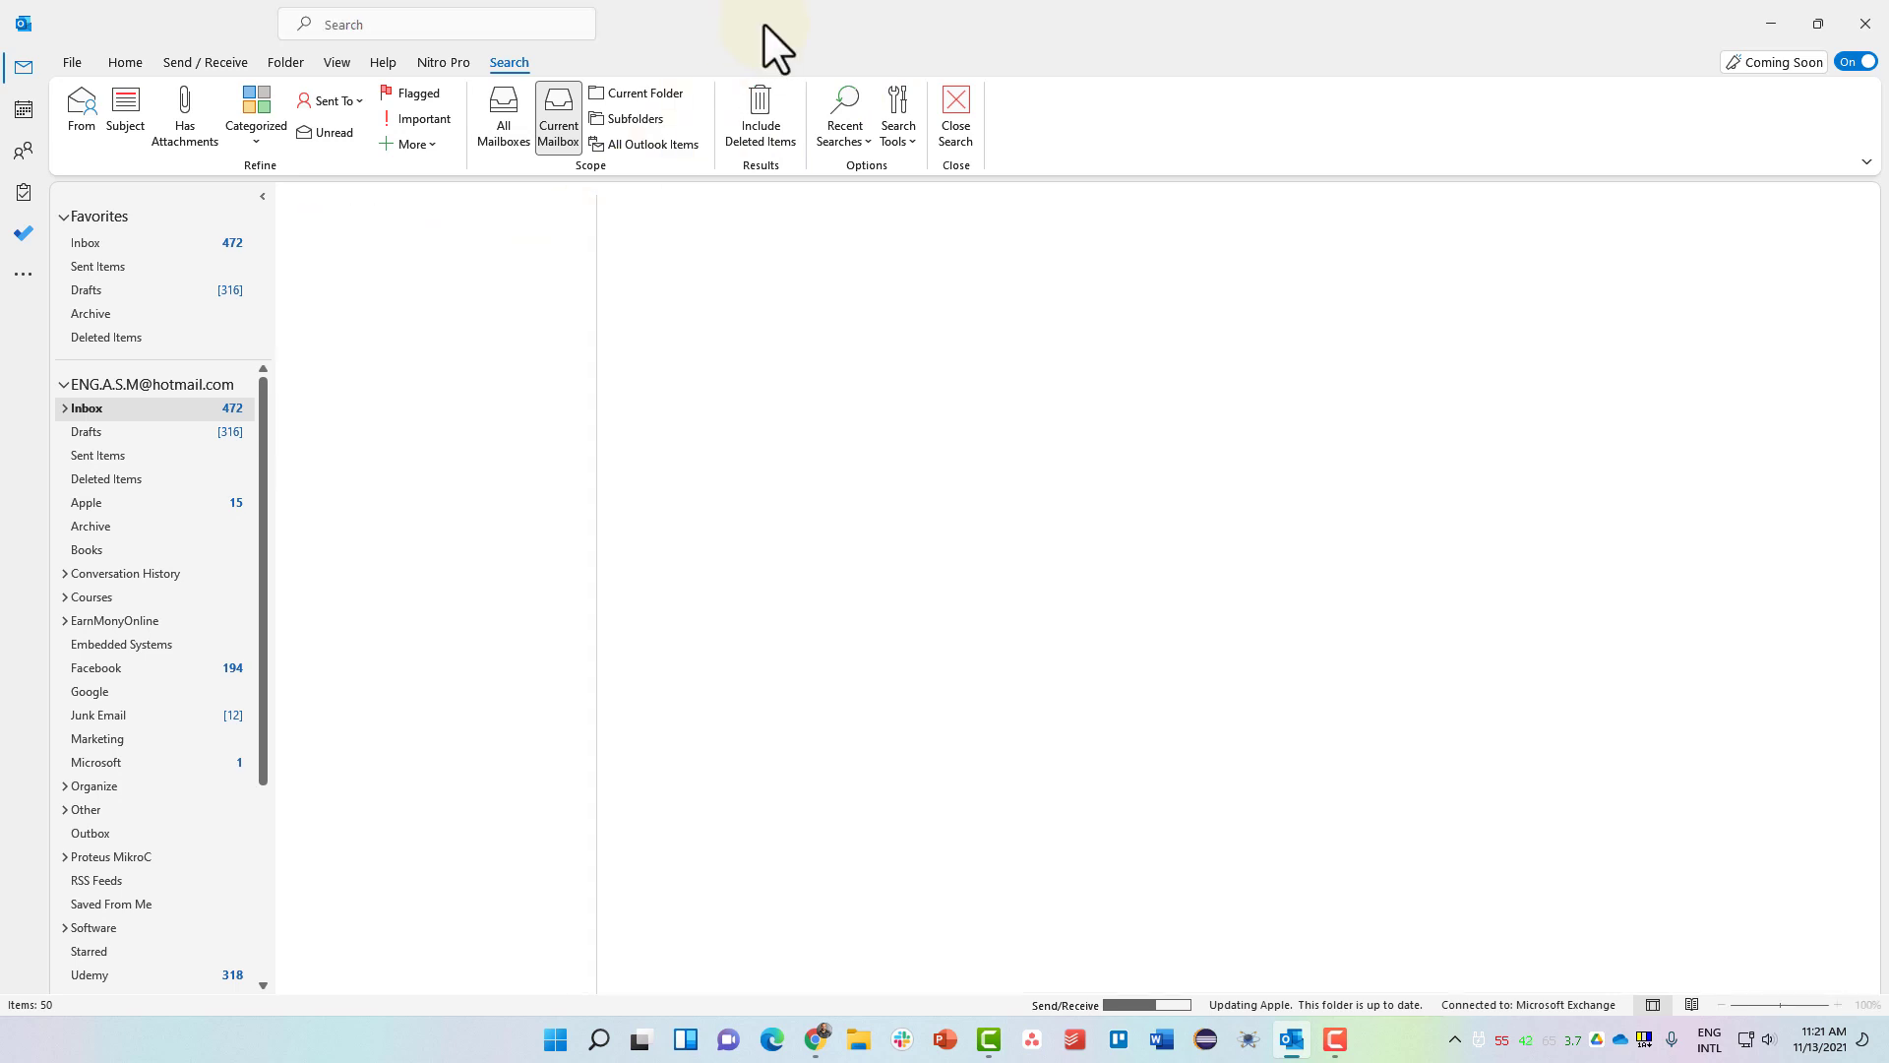
Return to the Inbox, collapse the hotmail account, show only unread mail, then clear that filter.
click(169, 244)
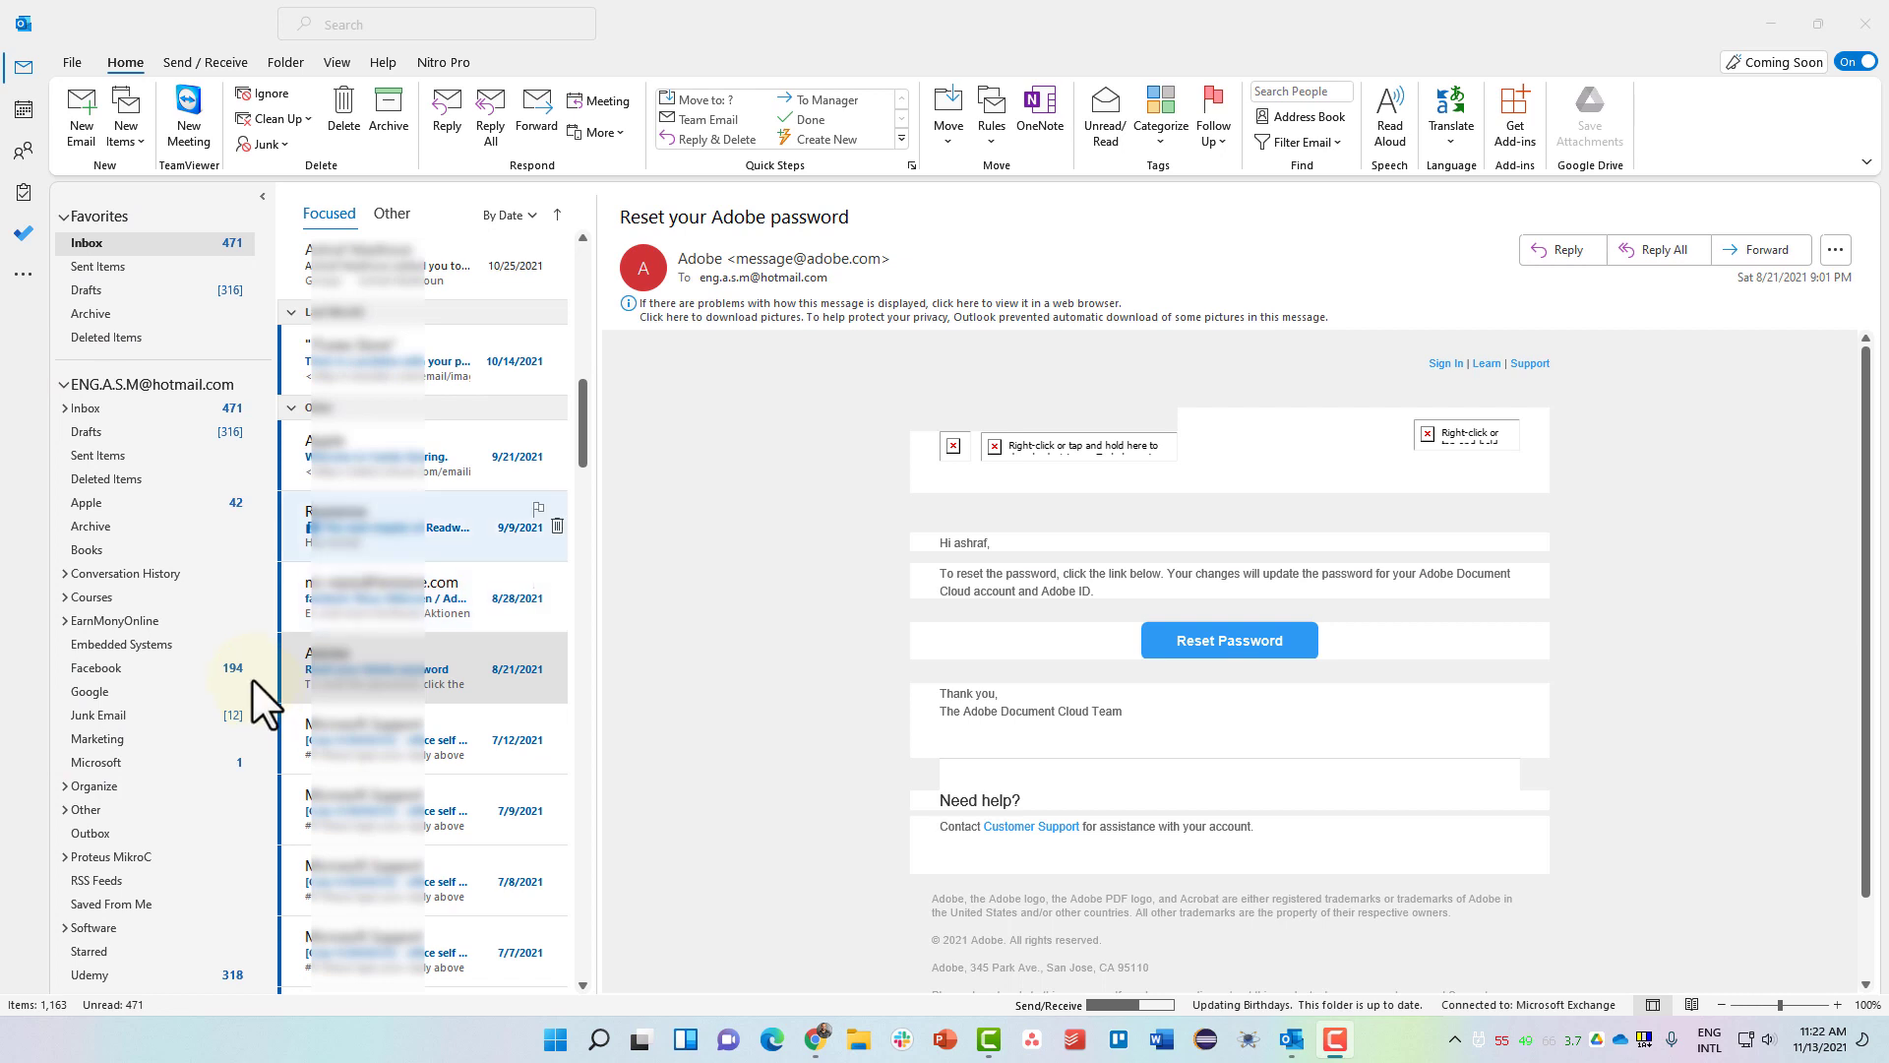
click(64, 385)
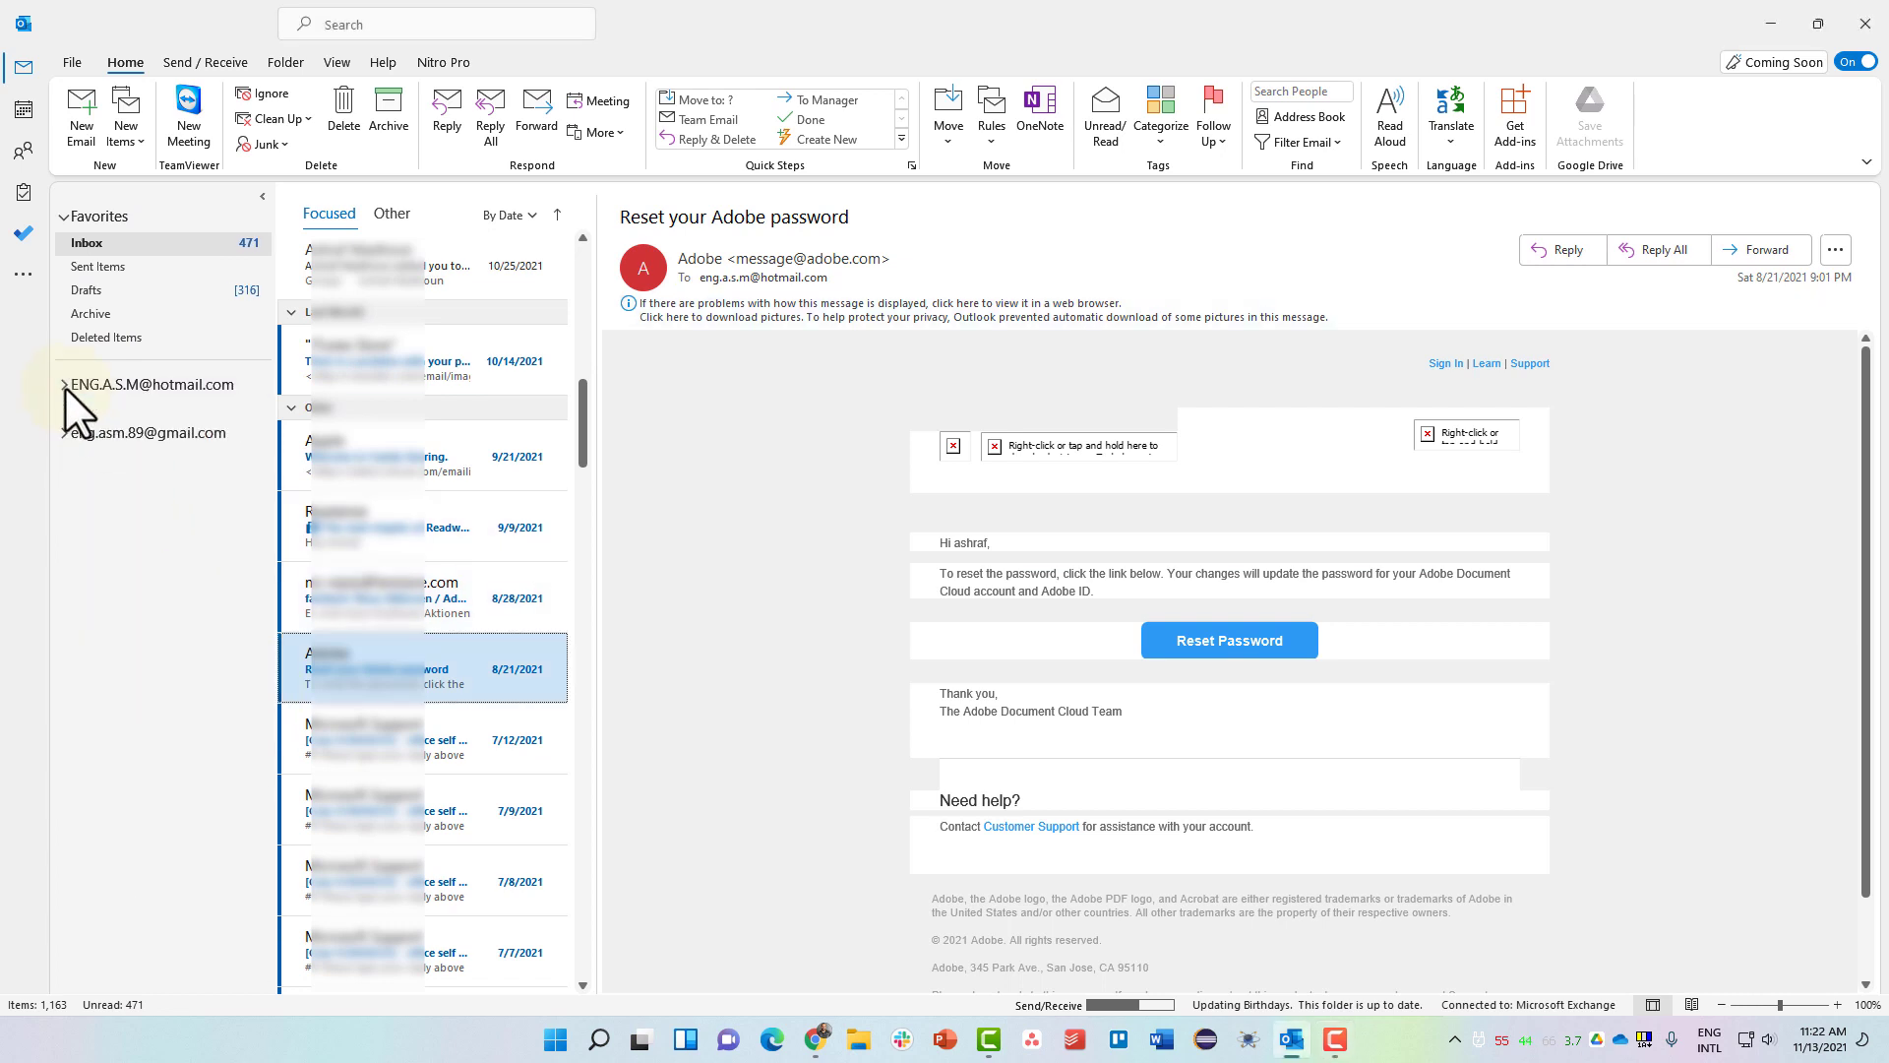
click(1304, 142)
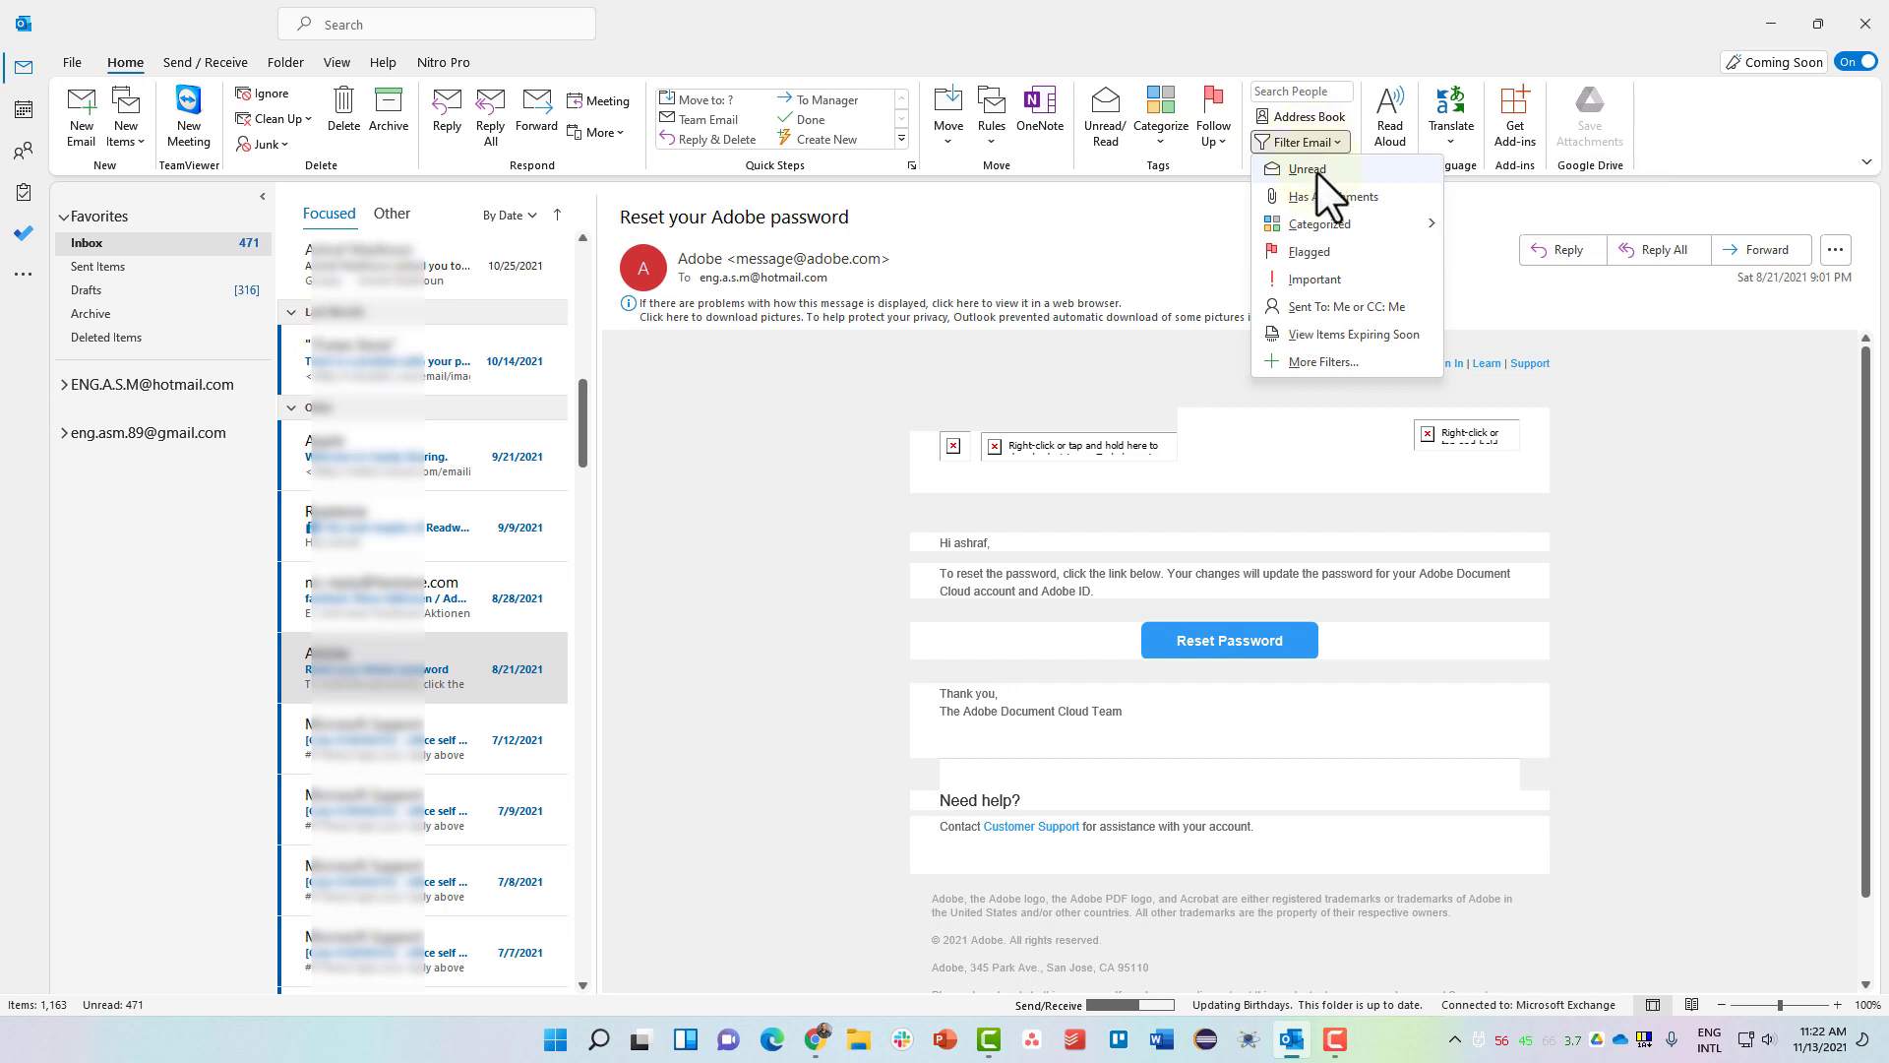
click(1317, 171)
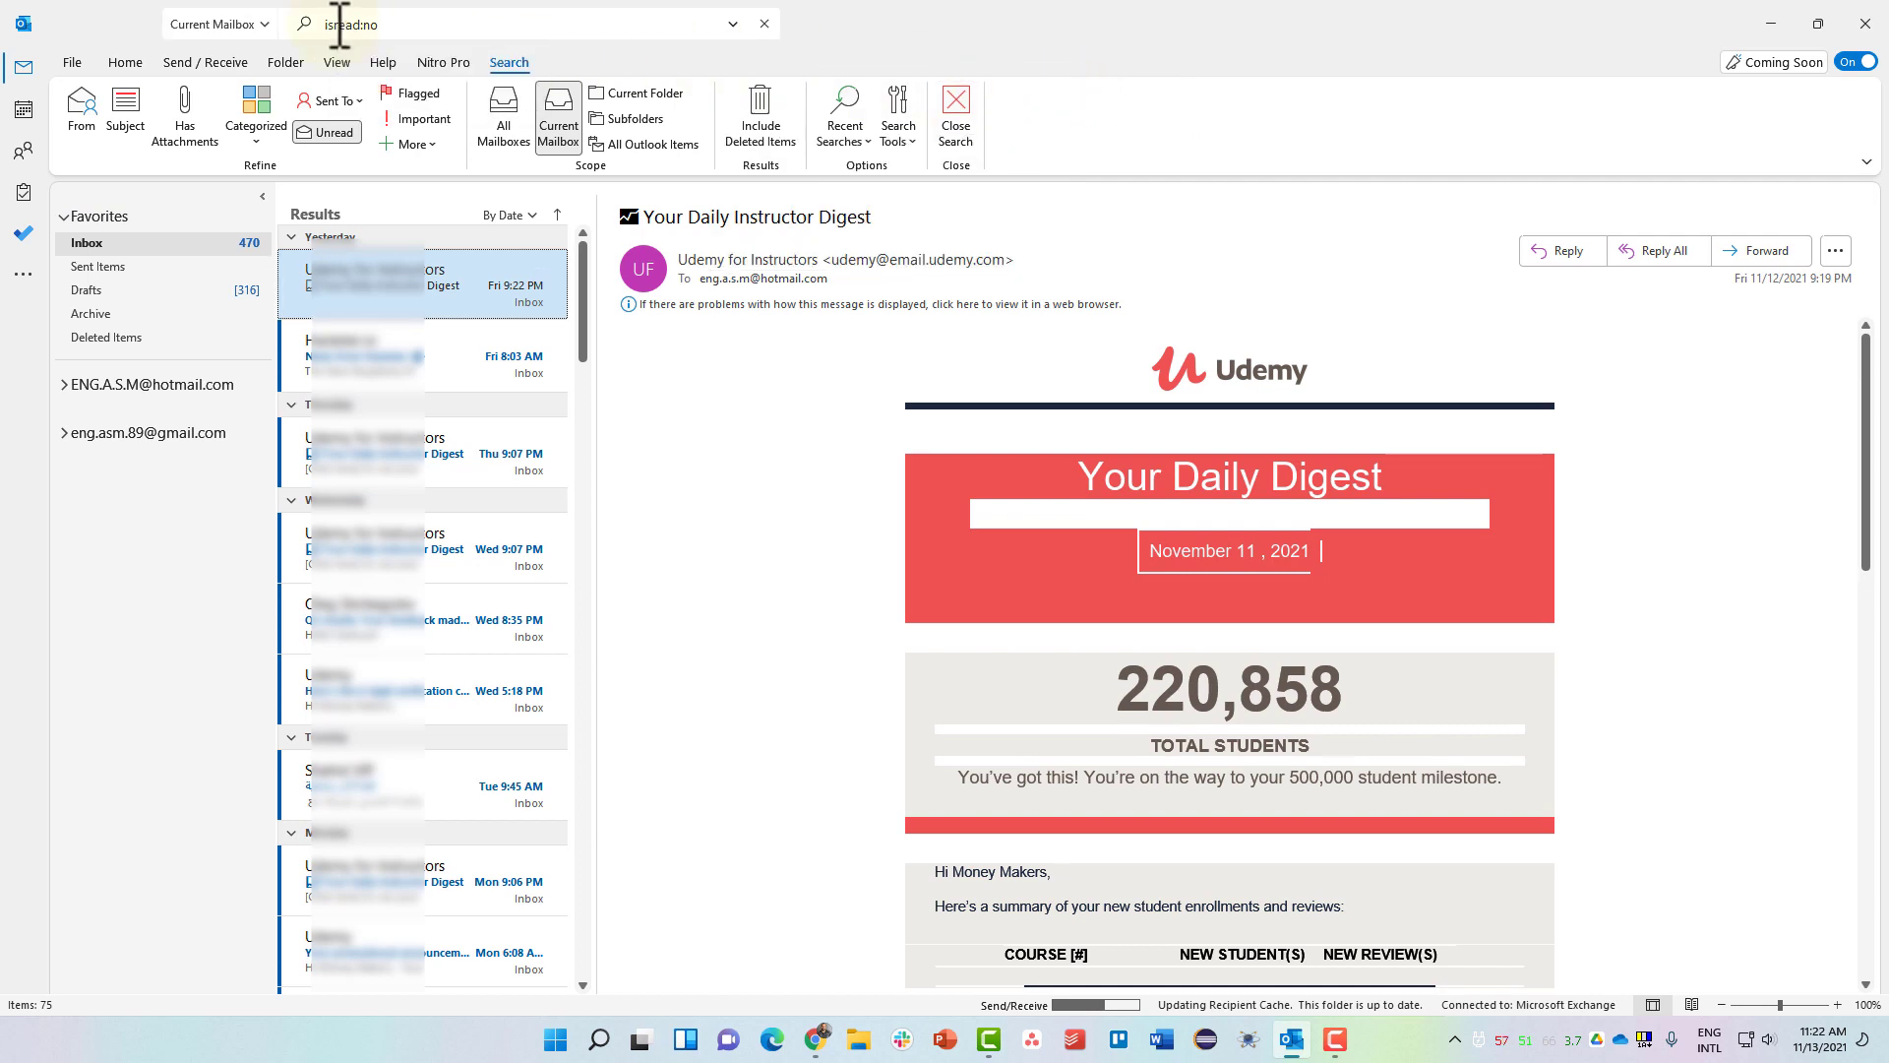
click(767, 24)
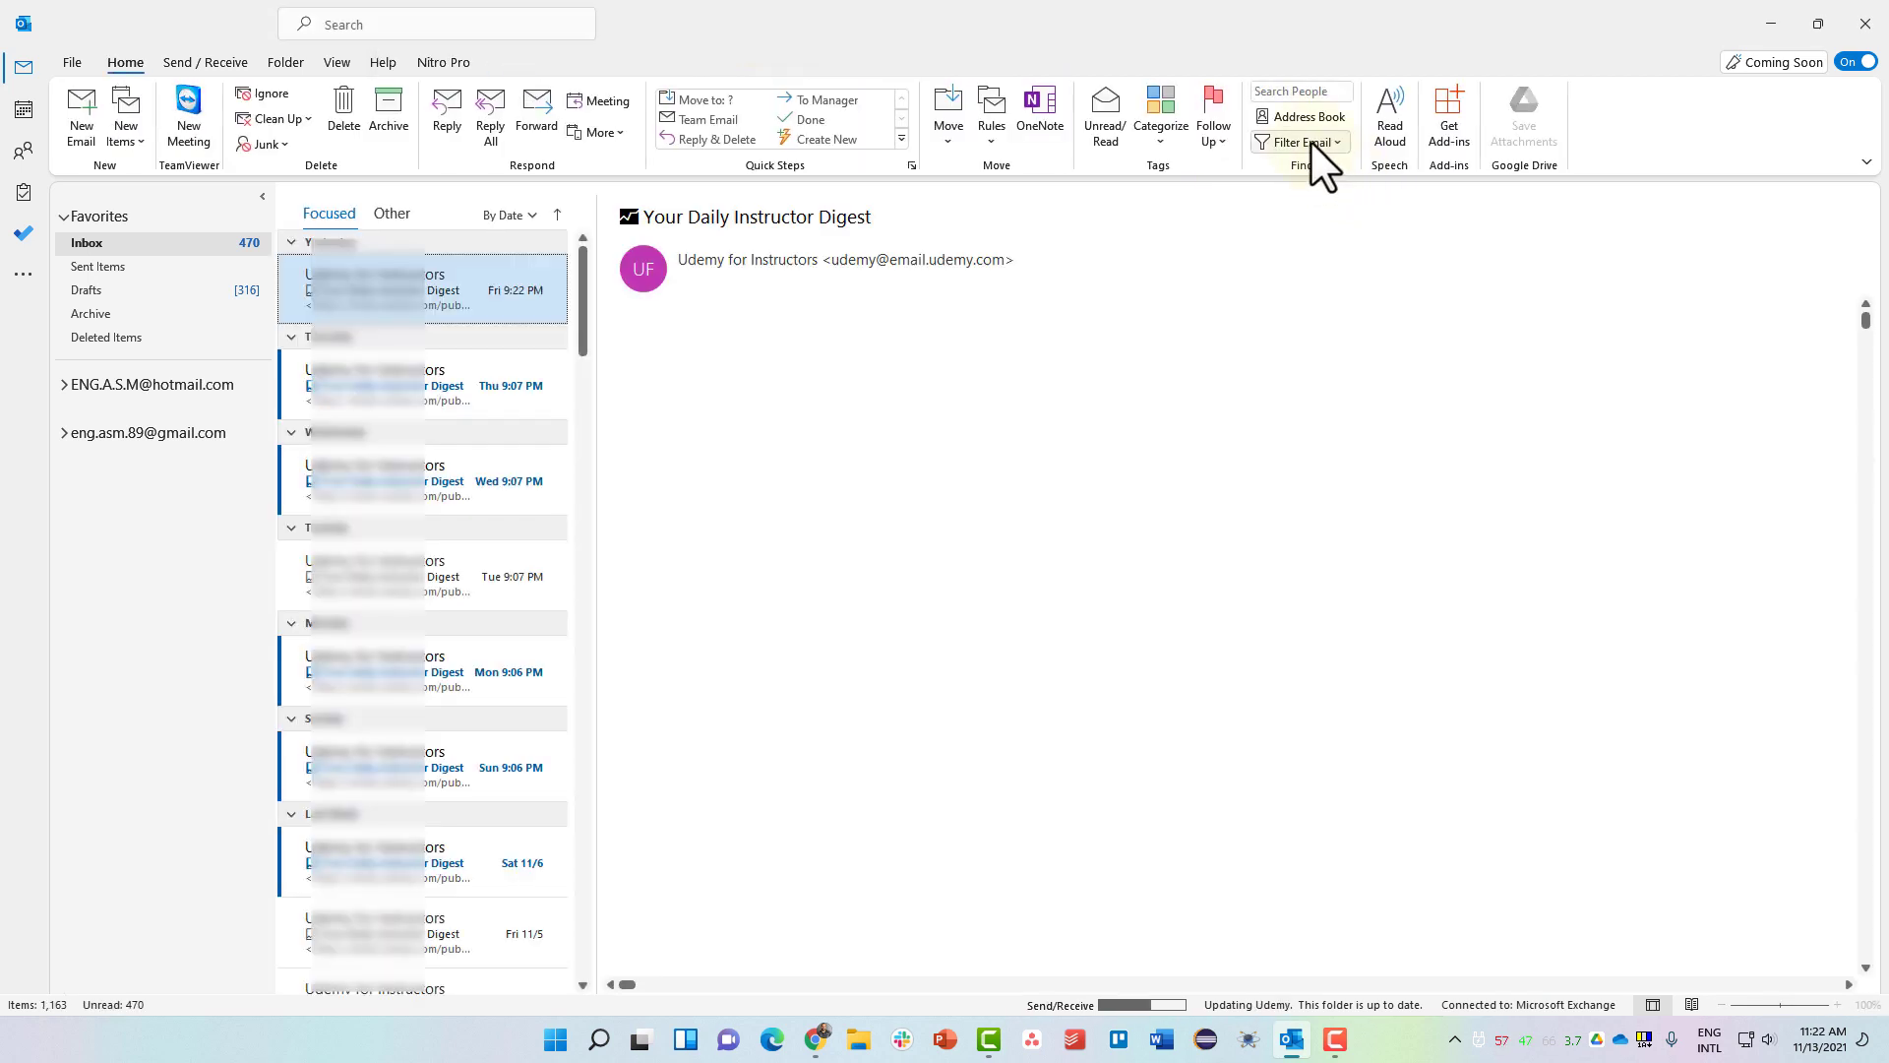
Open the 10/14/2021 iTunes 'problem with your payment information' email and browse the Filter Email list.
click(1311, 144)
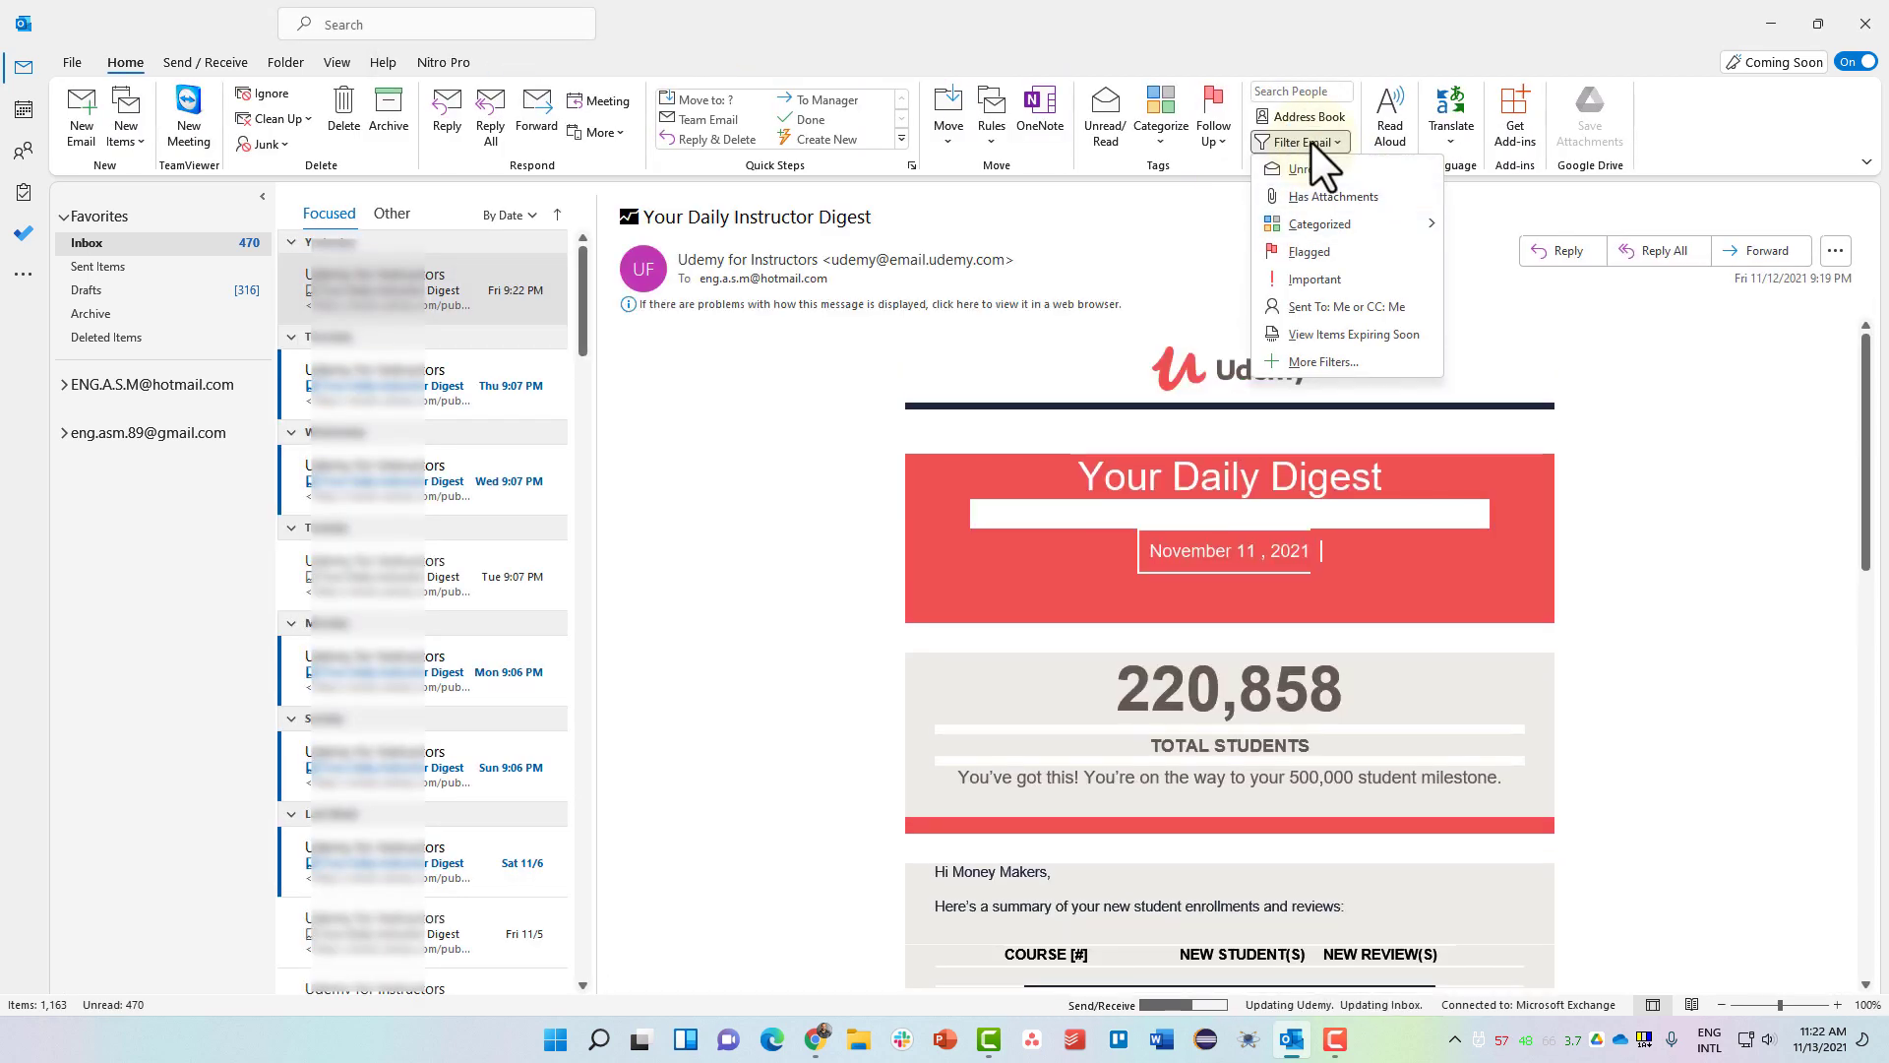
scroll(473, 598, down, 3)
click(369, 651)
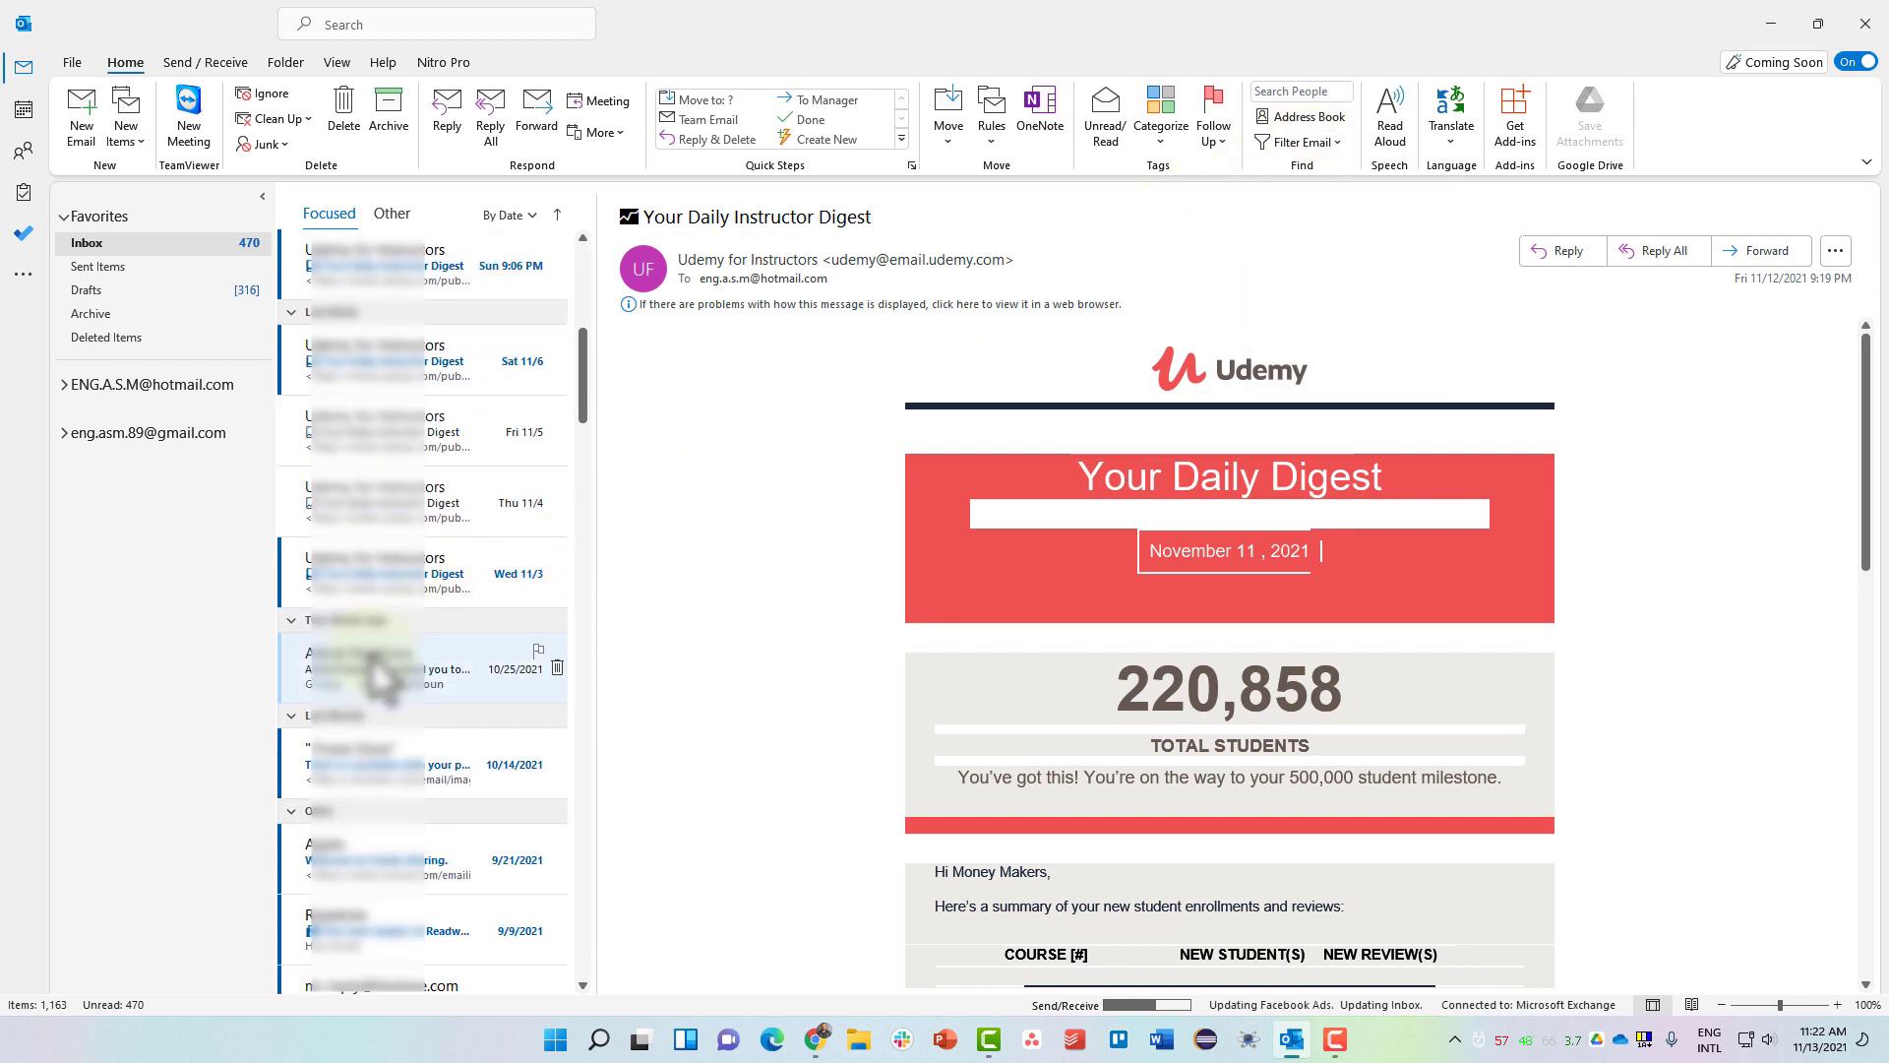
click(417, 775)
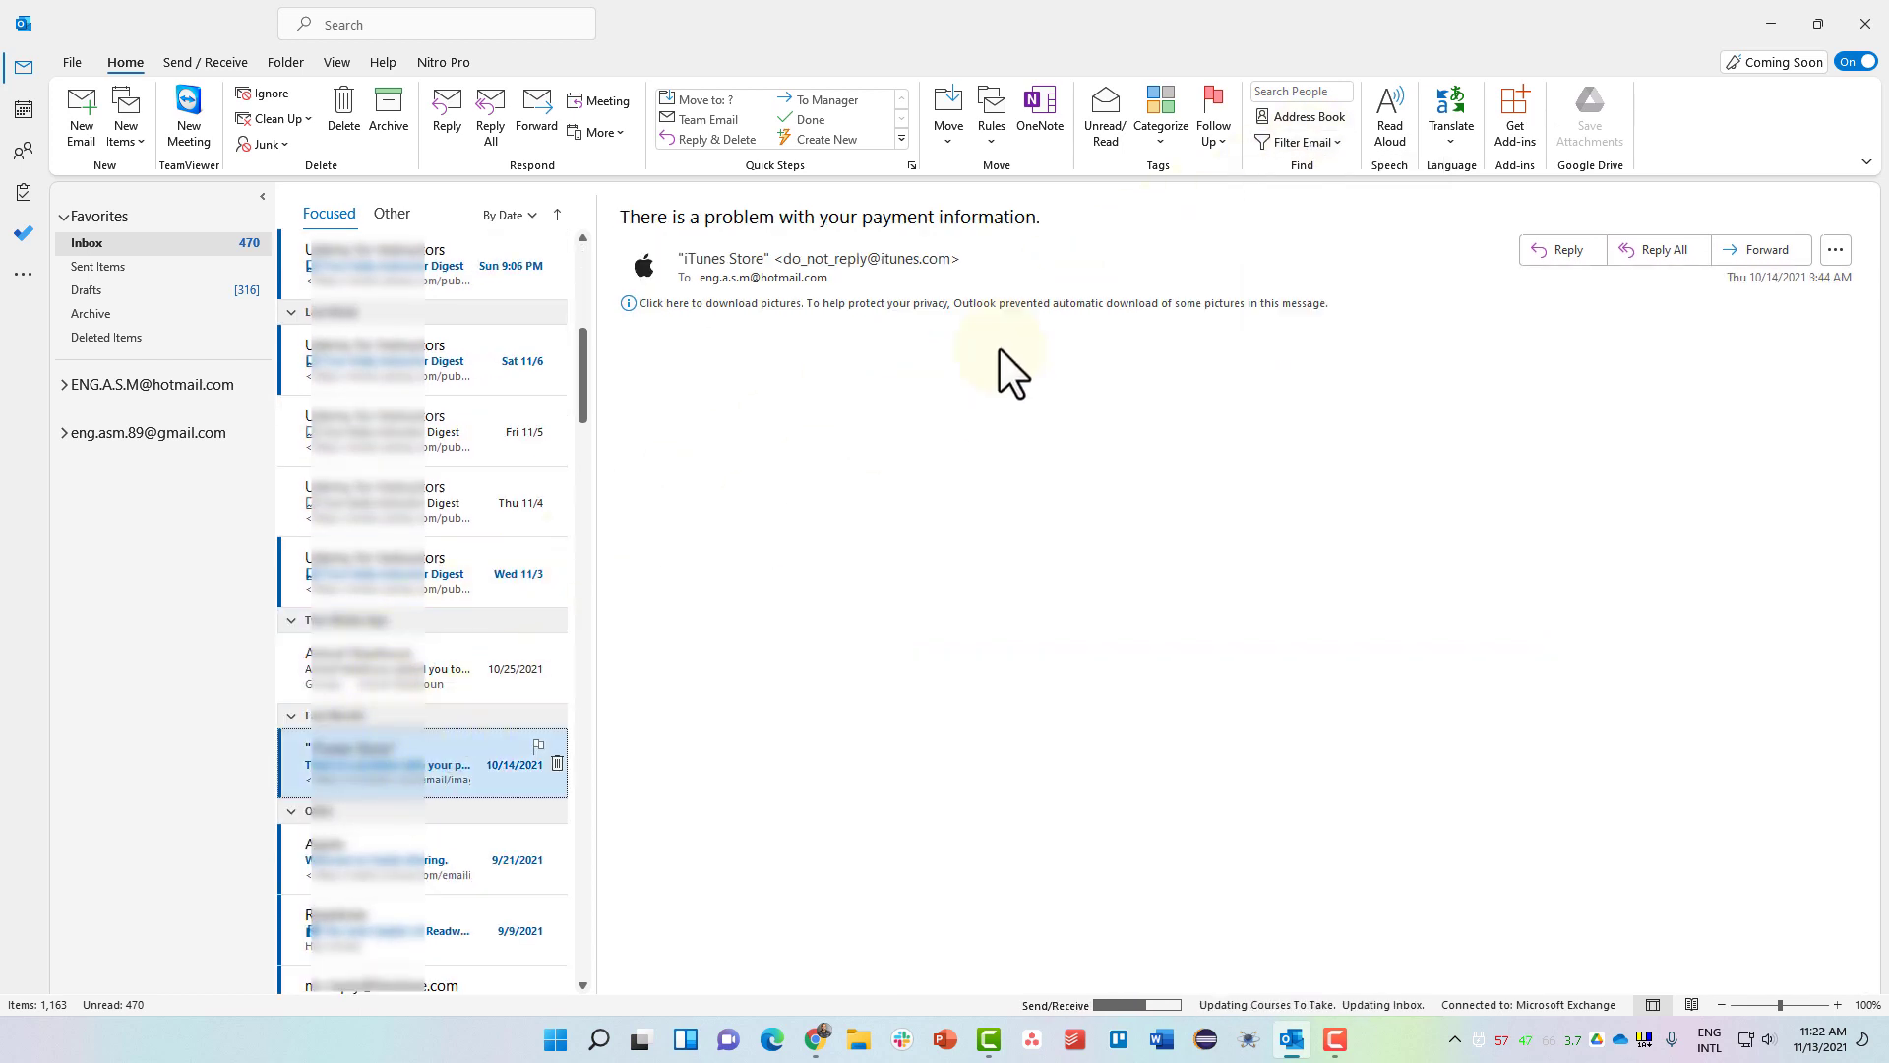
click(1293, 145)
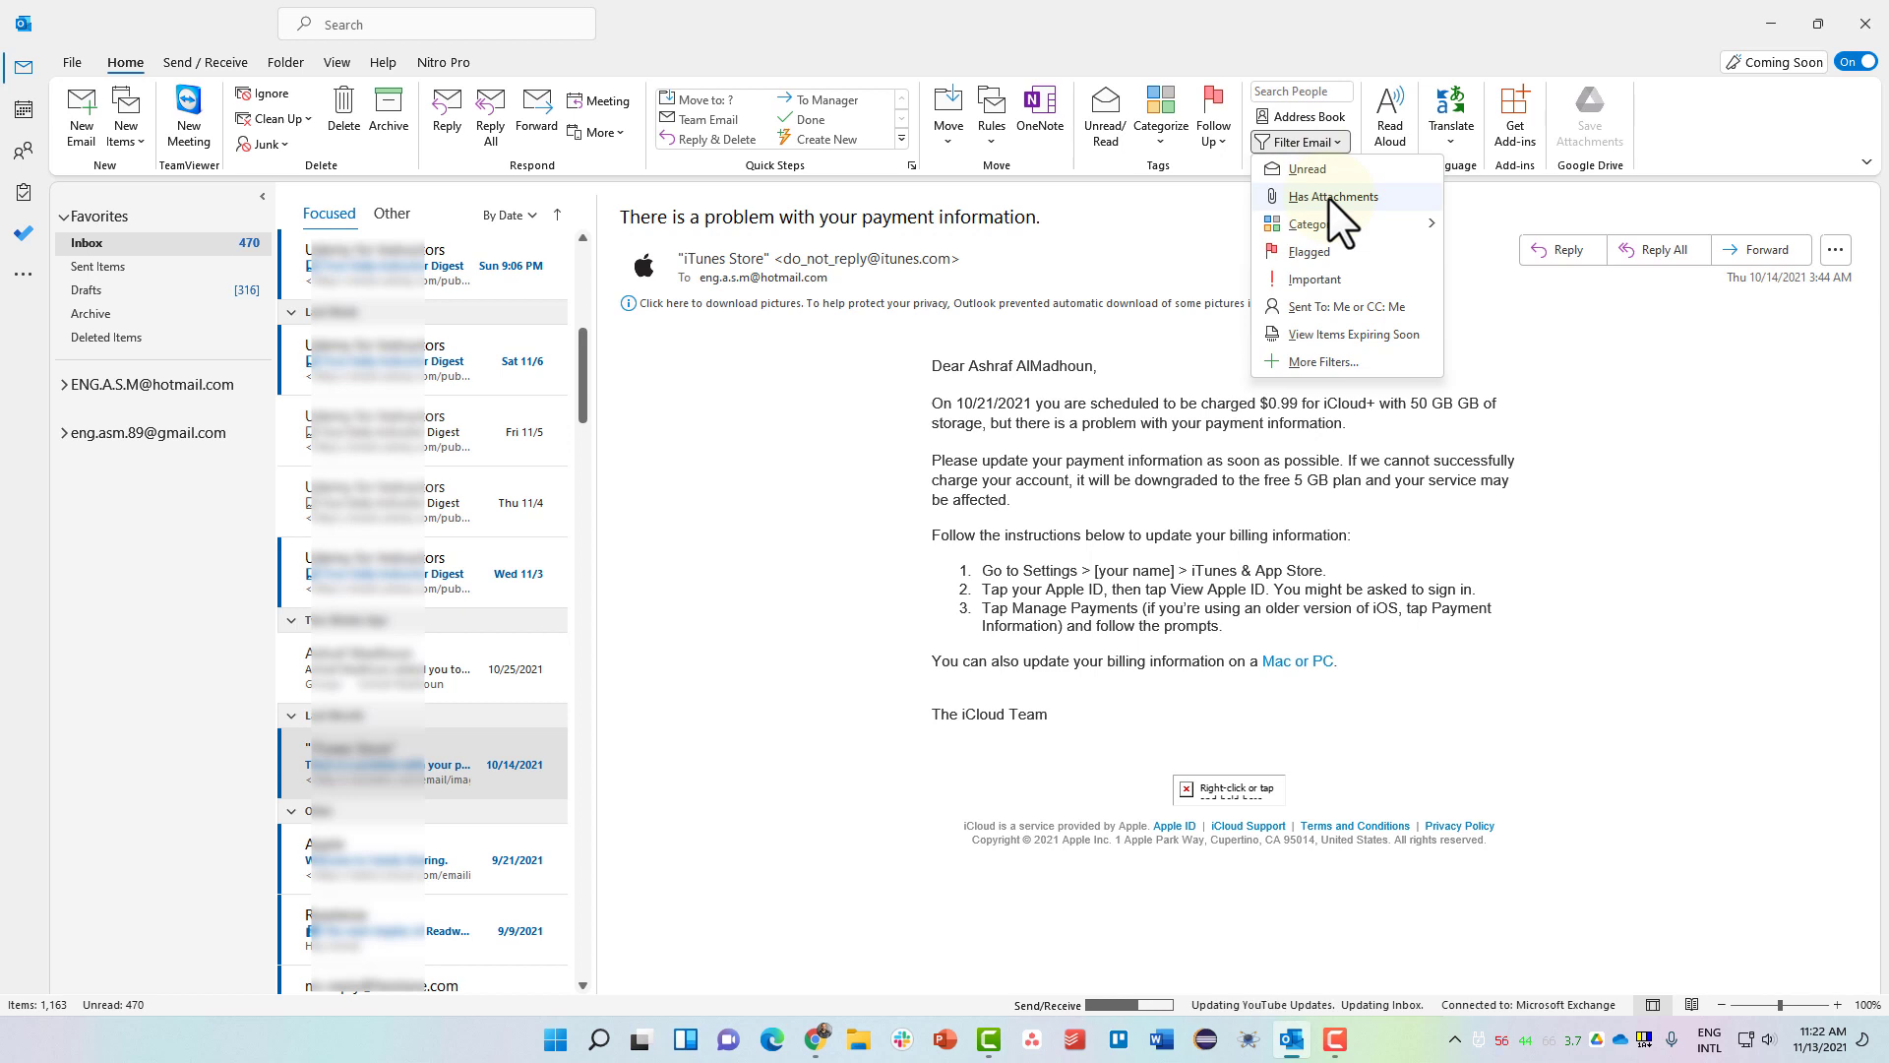
mouse_move(1356, 224)
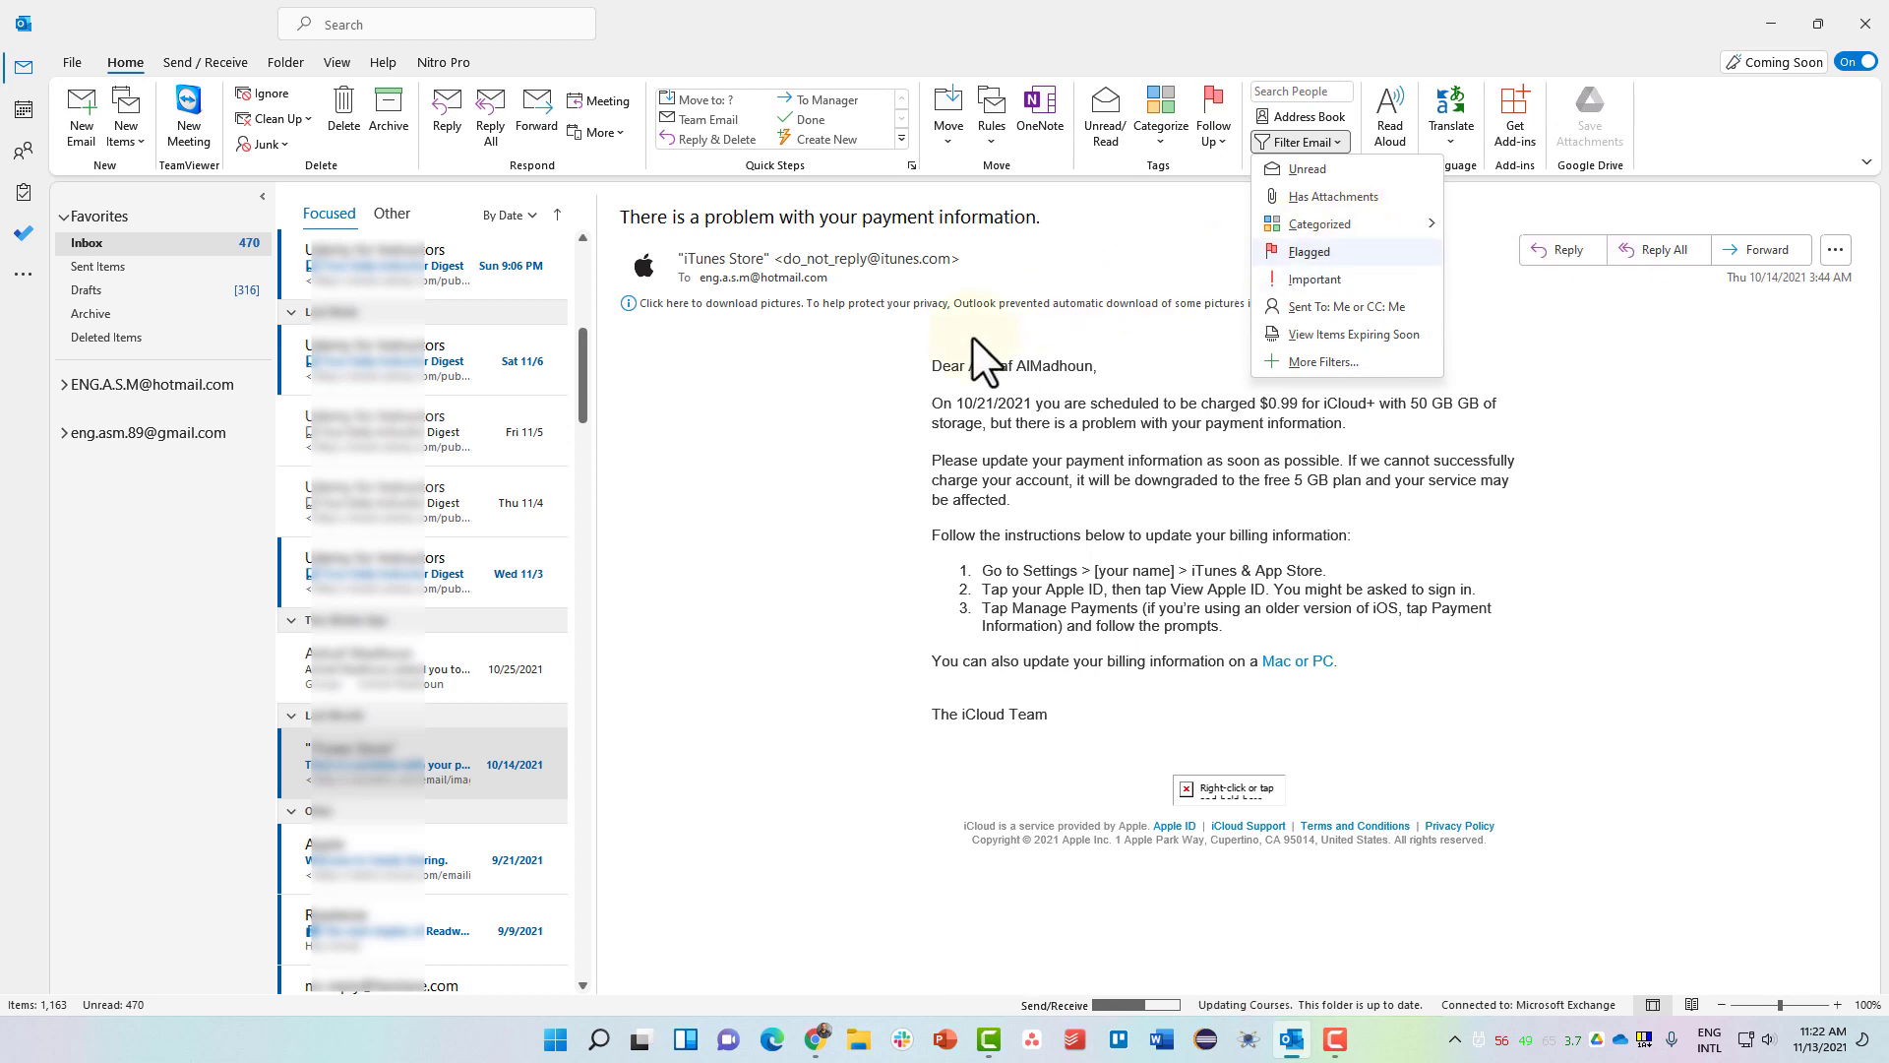
click(790, 403)
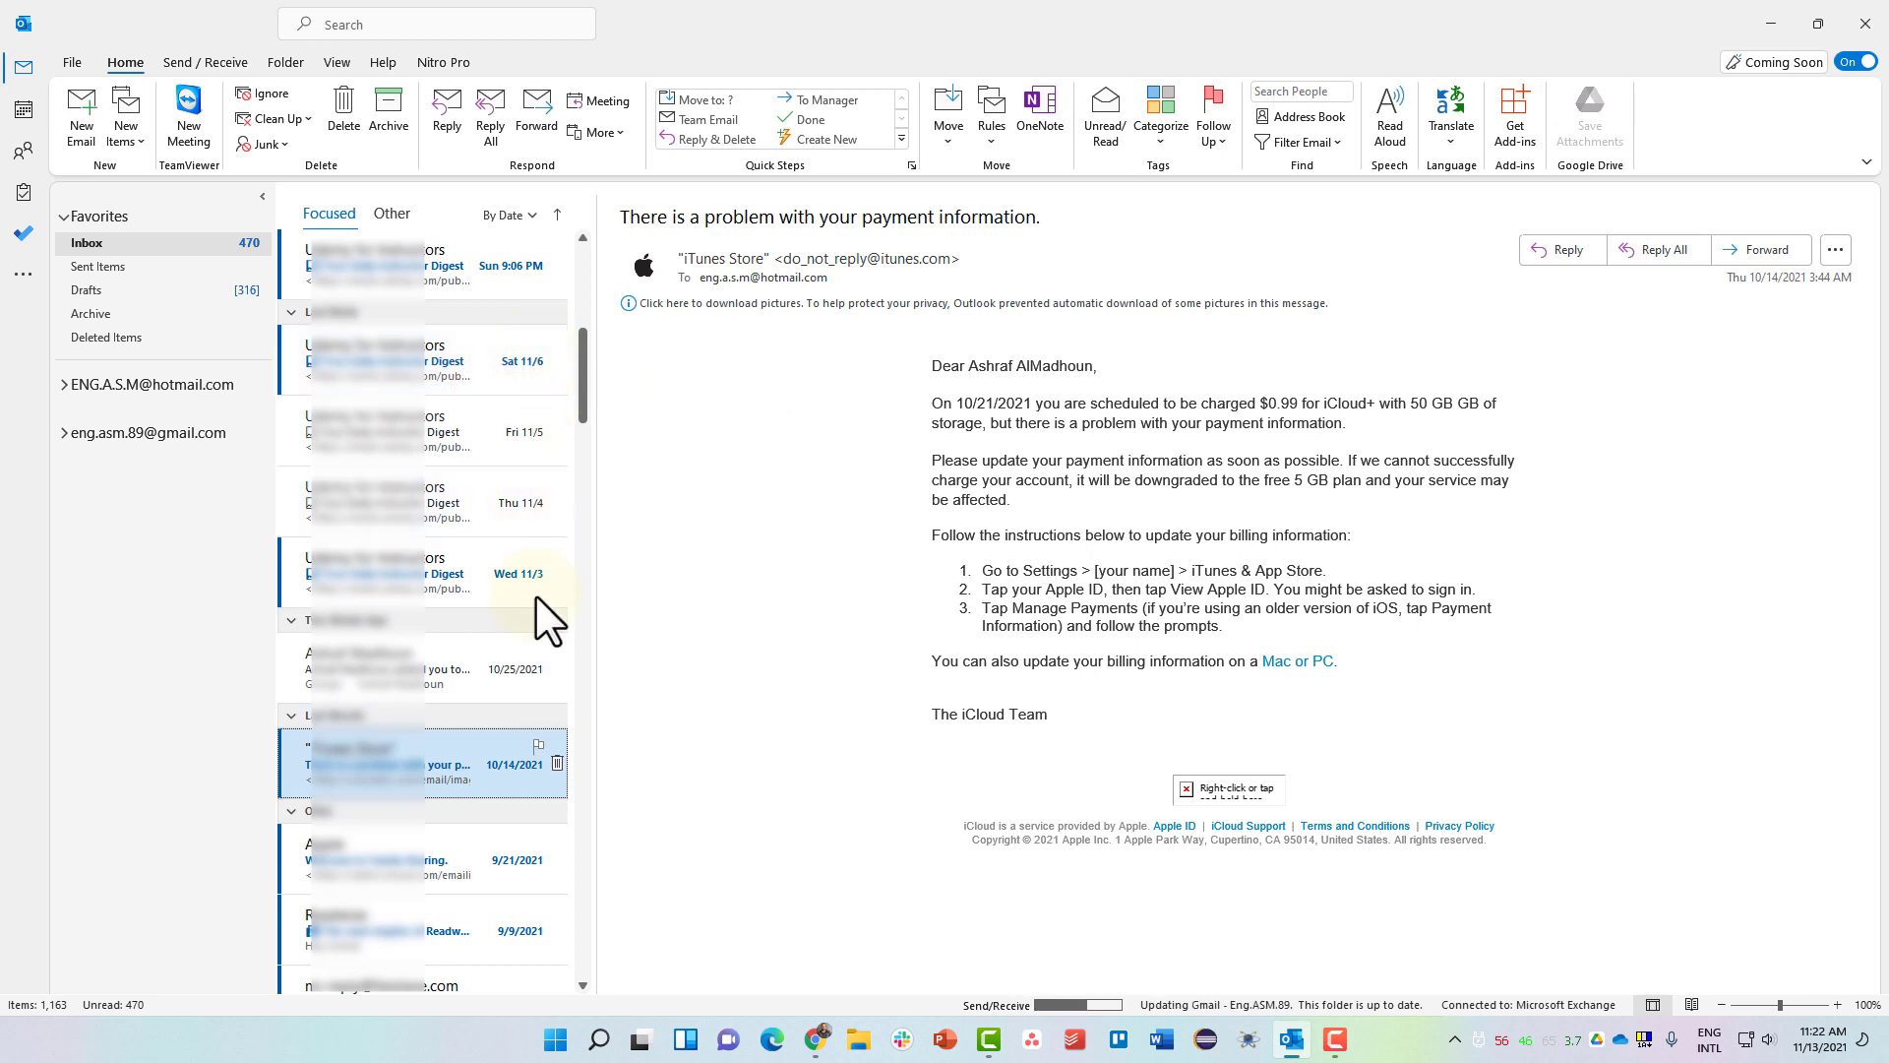
Flag the iTunes payment email, list only flagged mail, then clear that search.
click(537, 748)
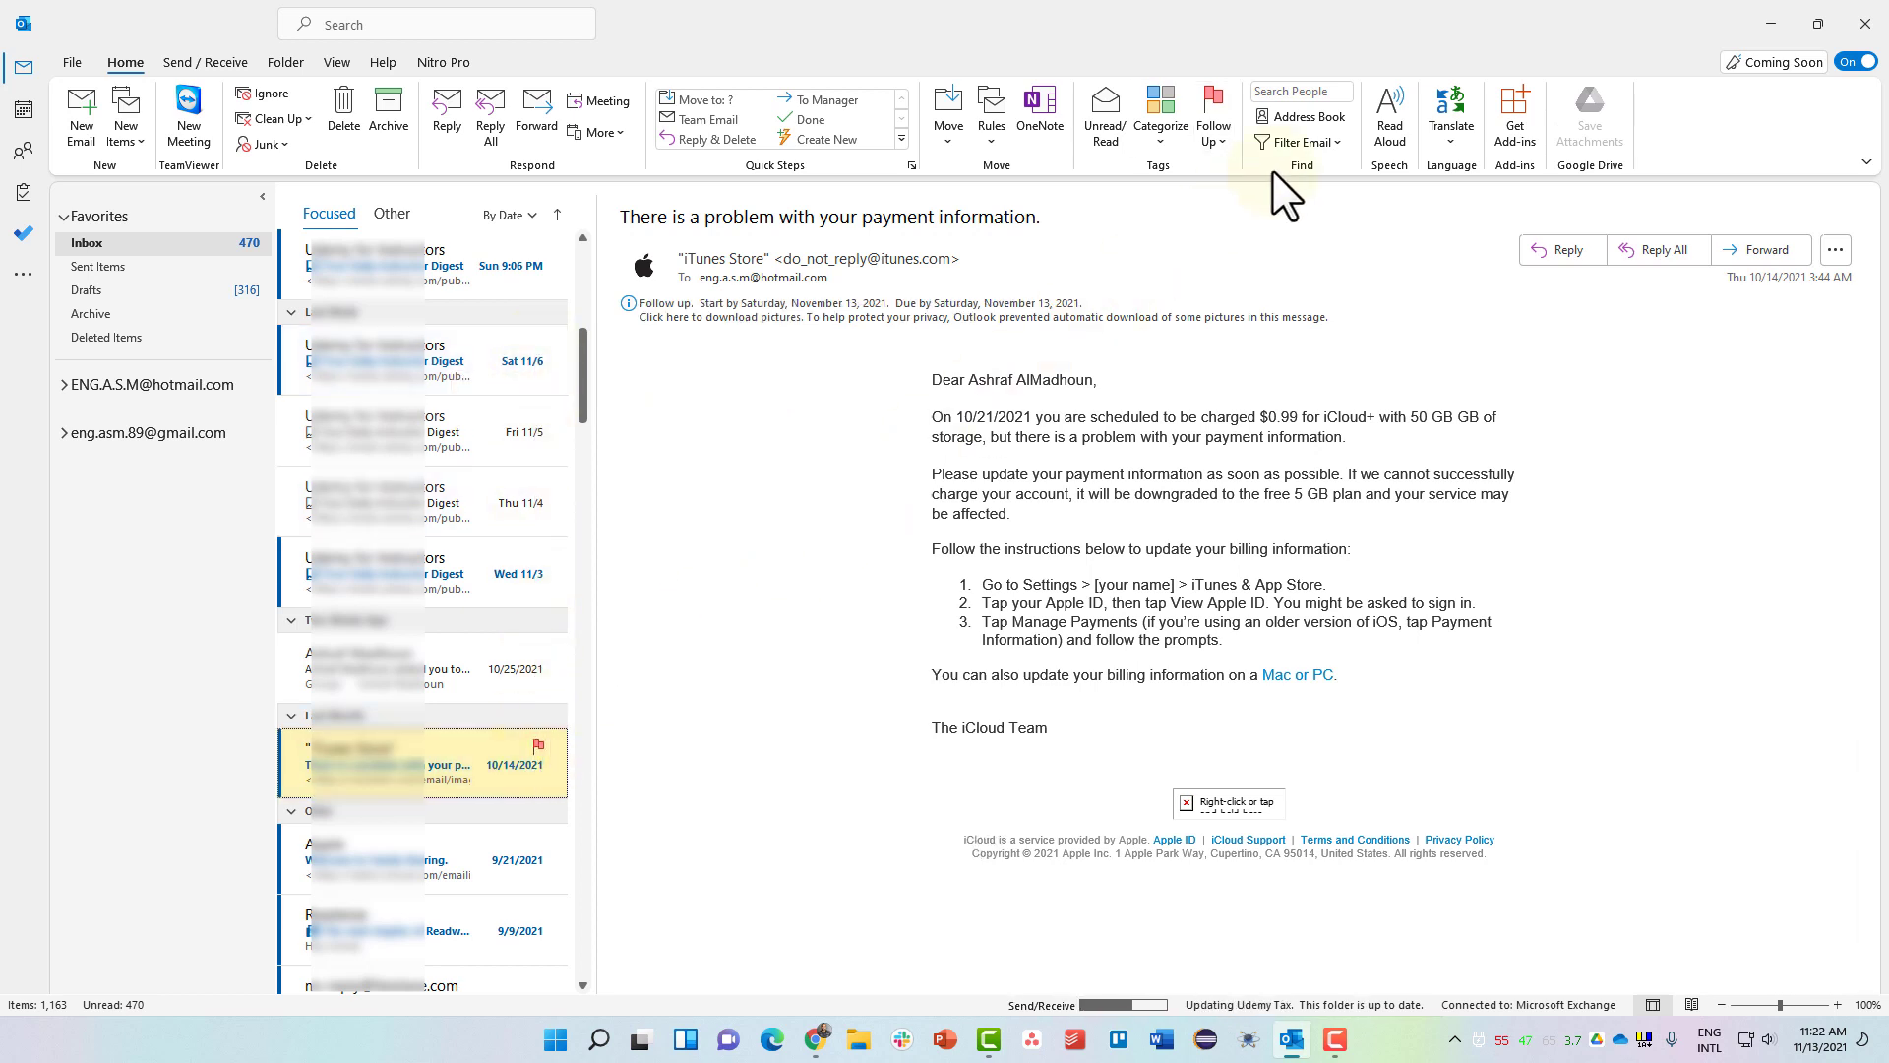
click(1309, 142)
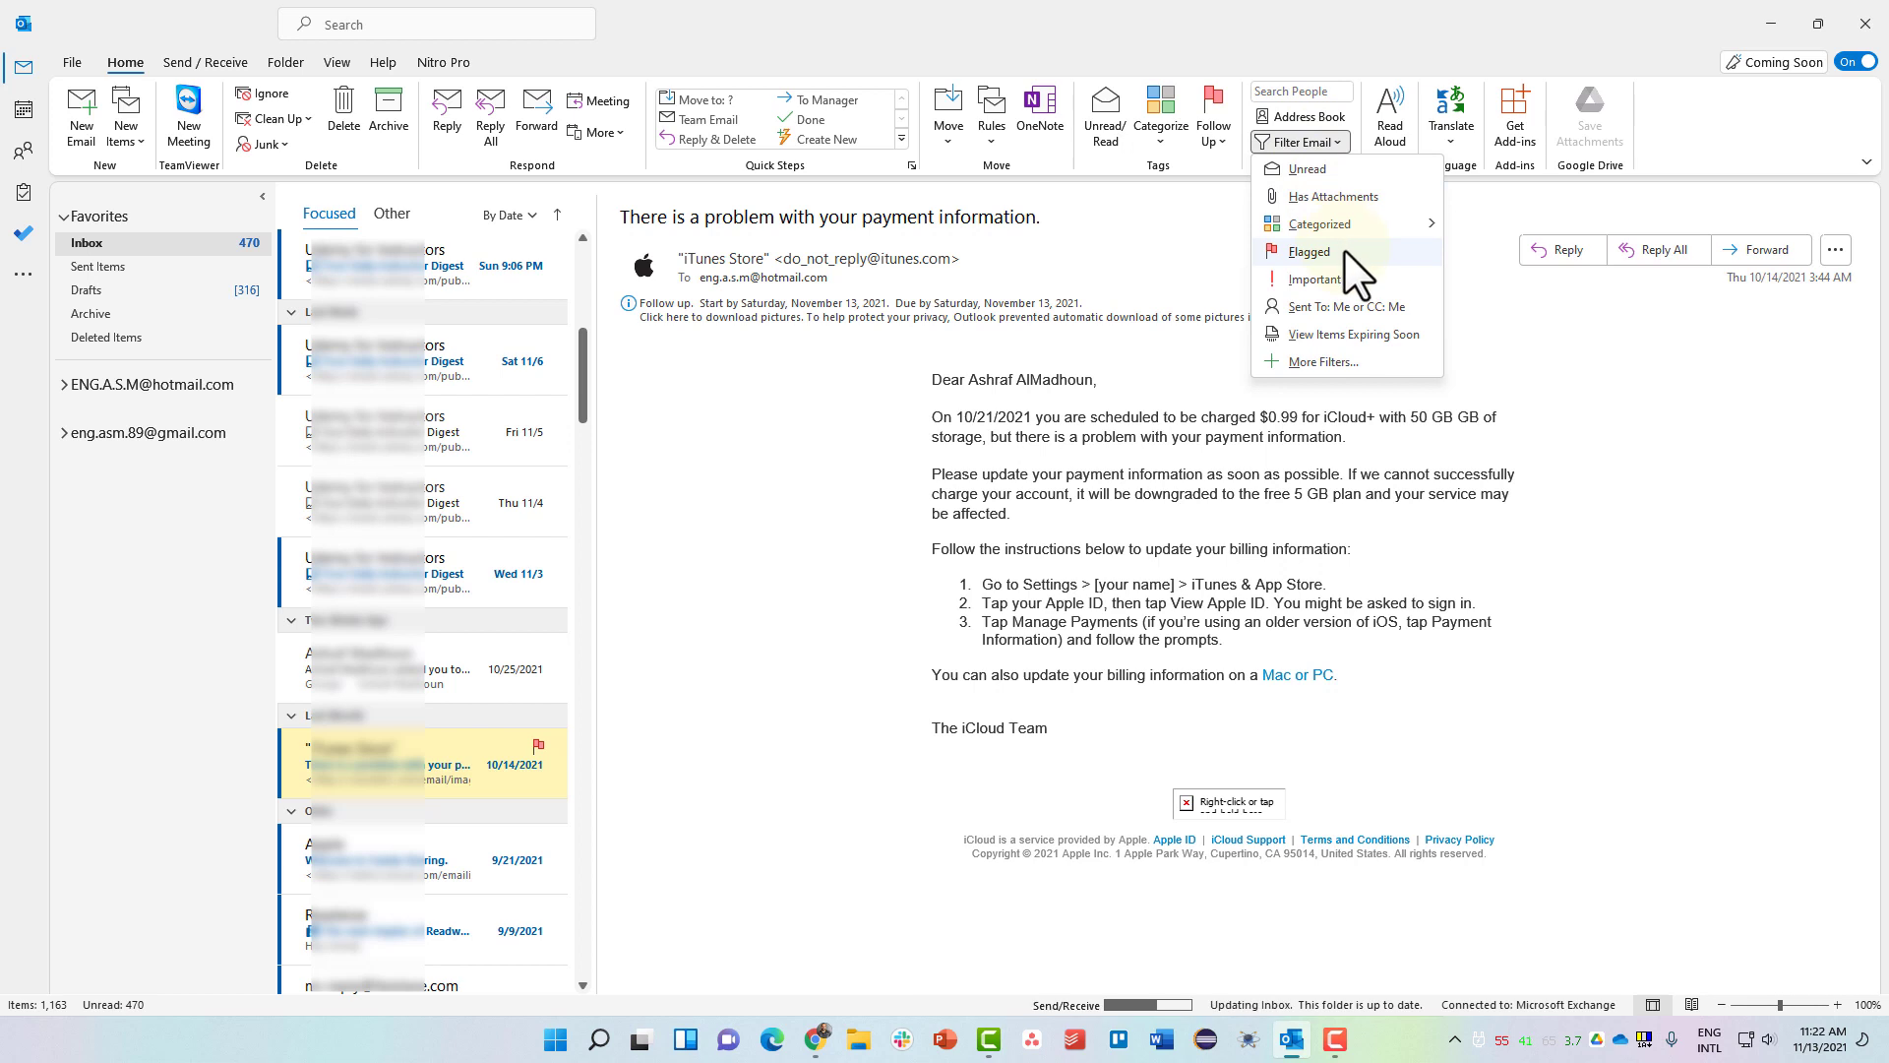
click(1344, 250)
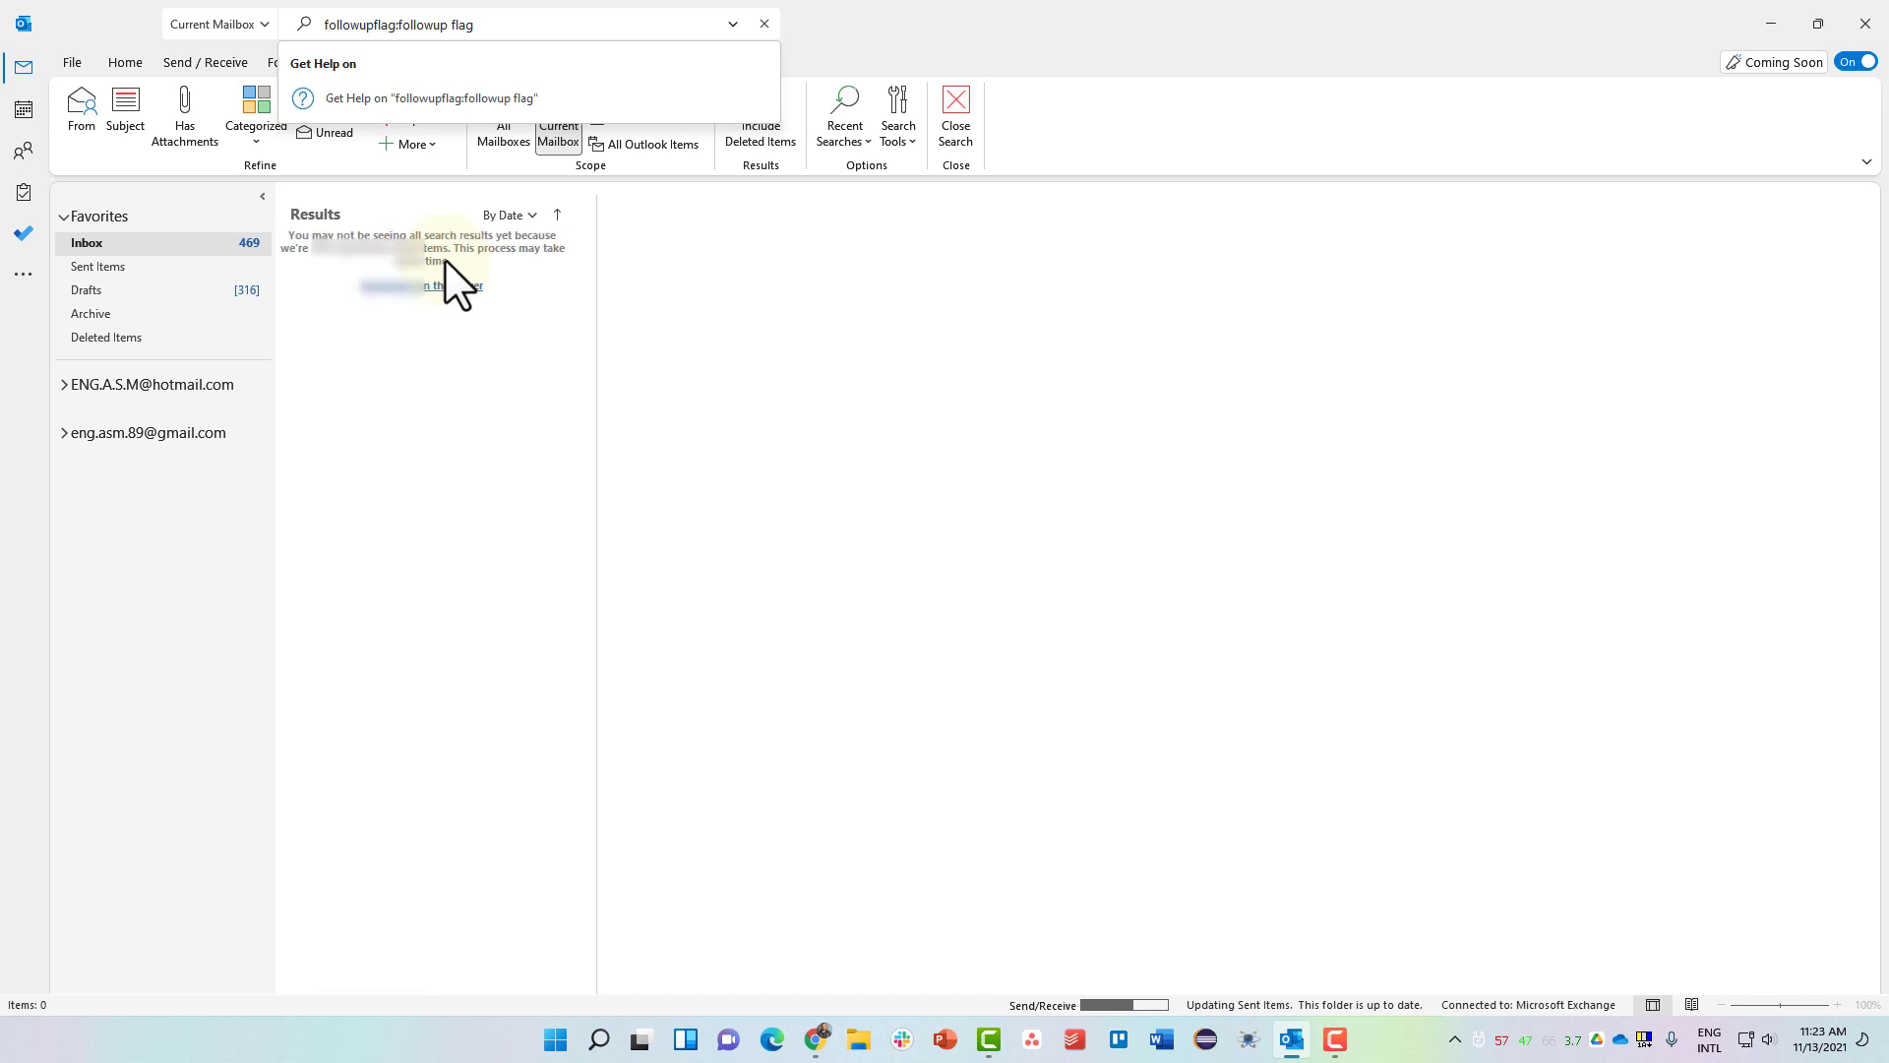
click(879, 25)
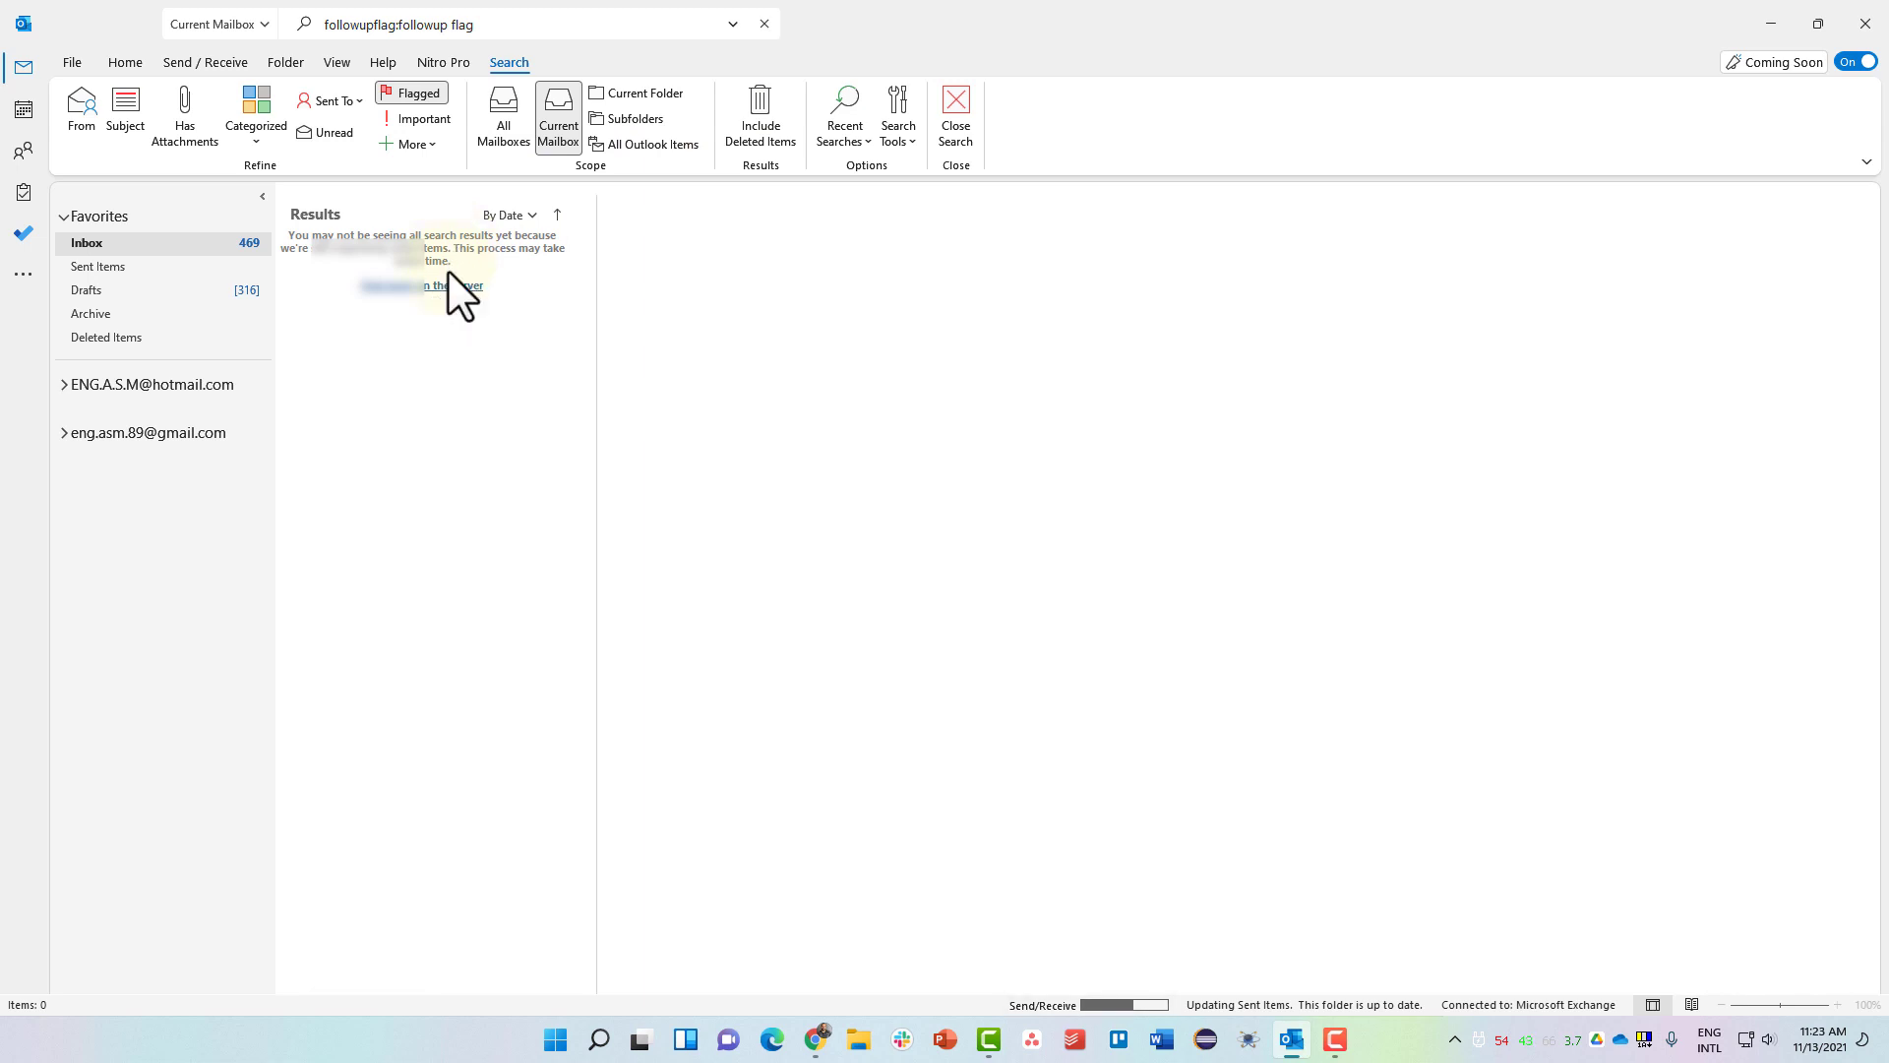
click(759, 21)
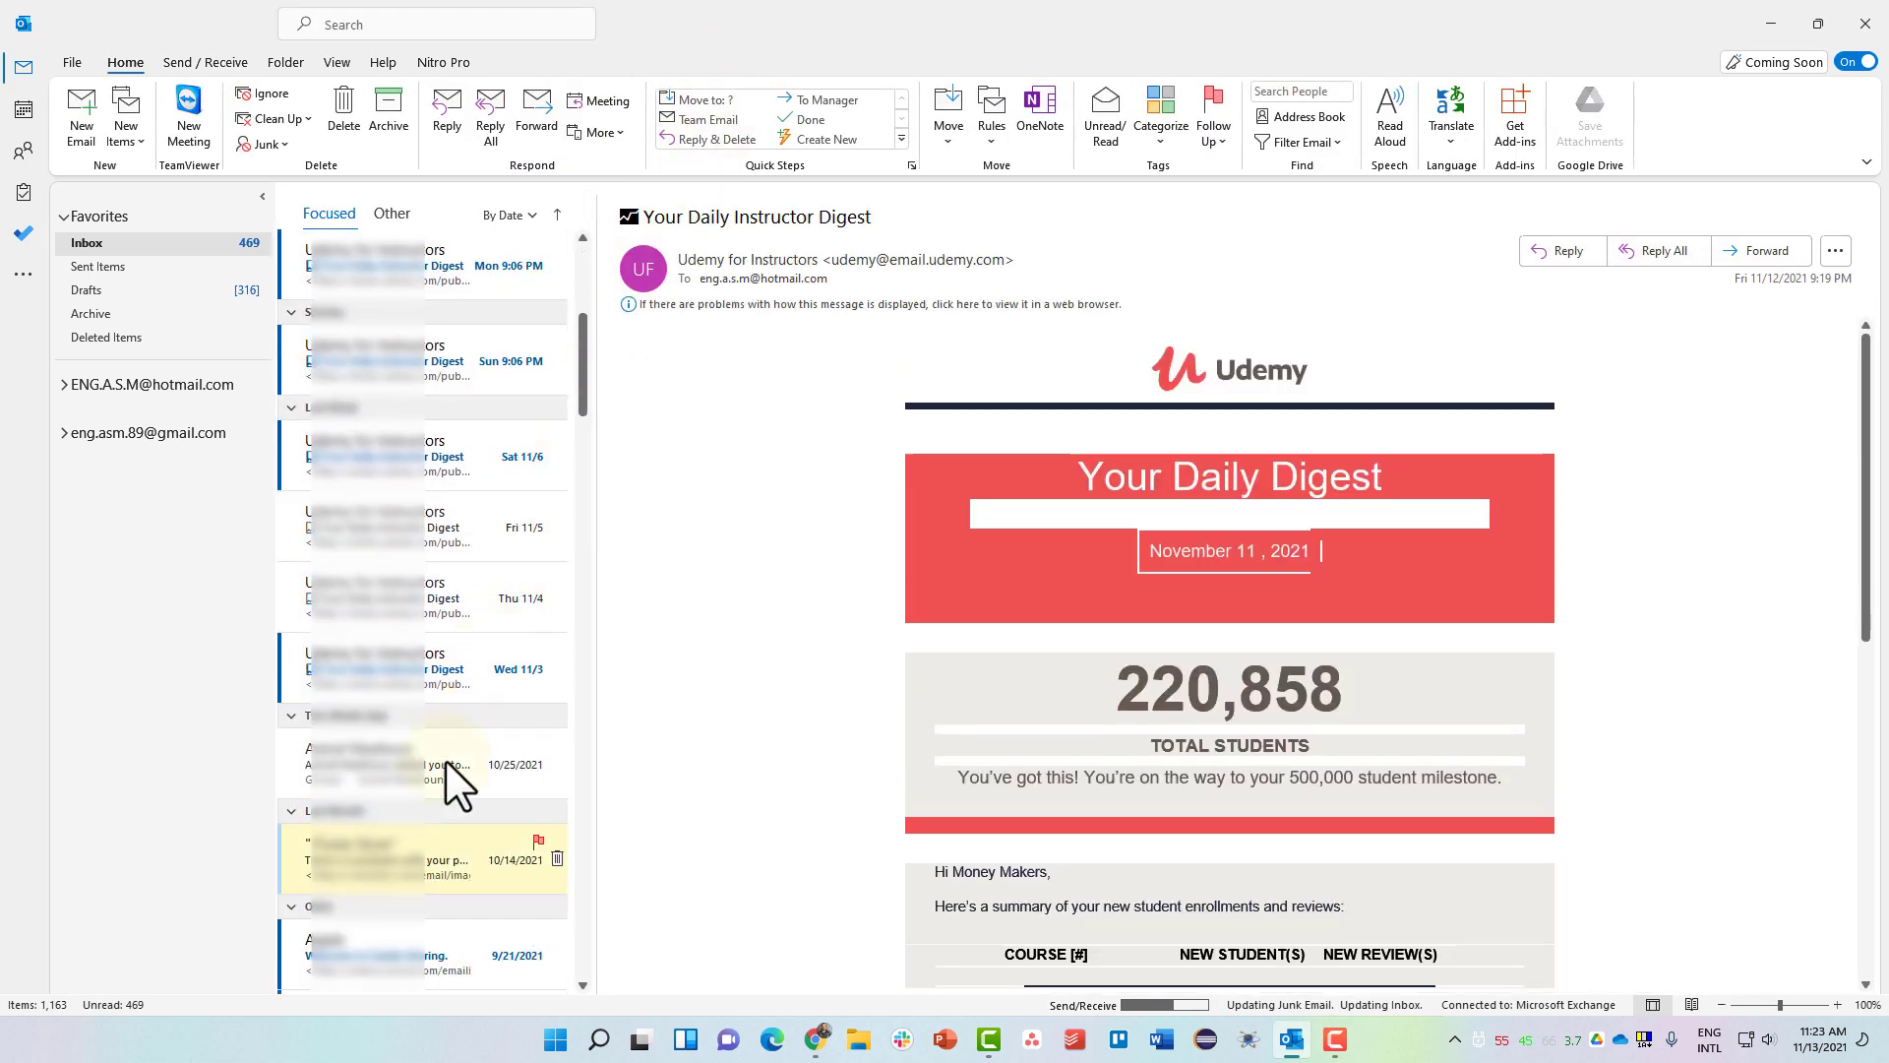
Reopen the flagged iTunes payment email and look over the Filter Email options without applying one.
click(467, 841)
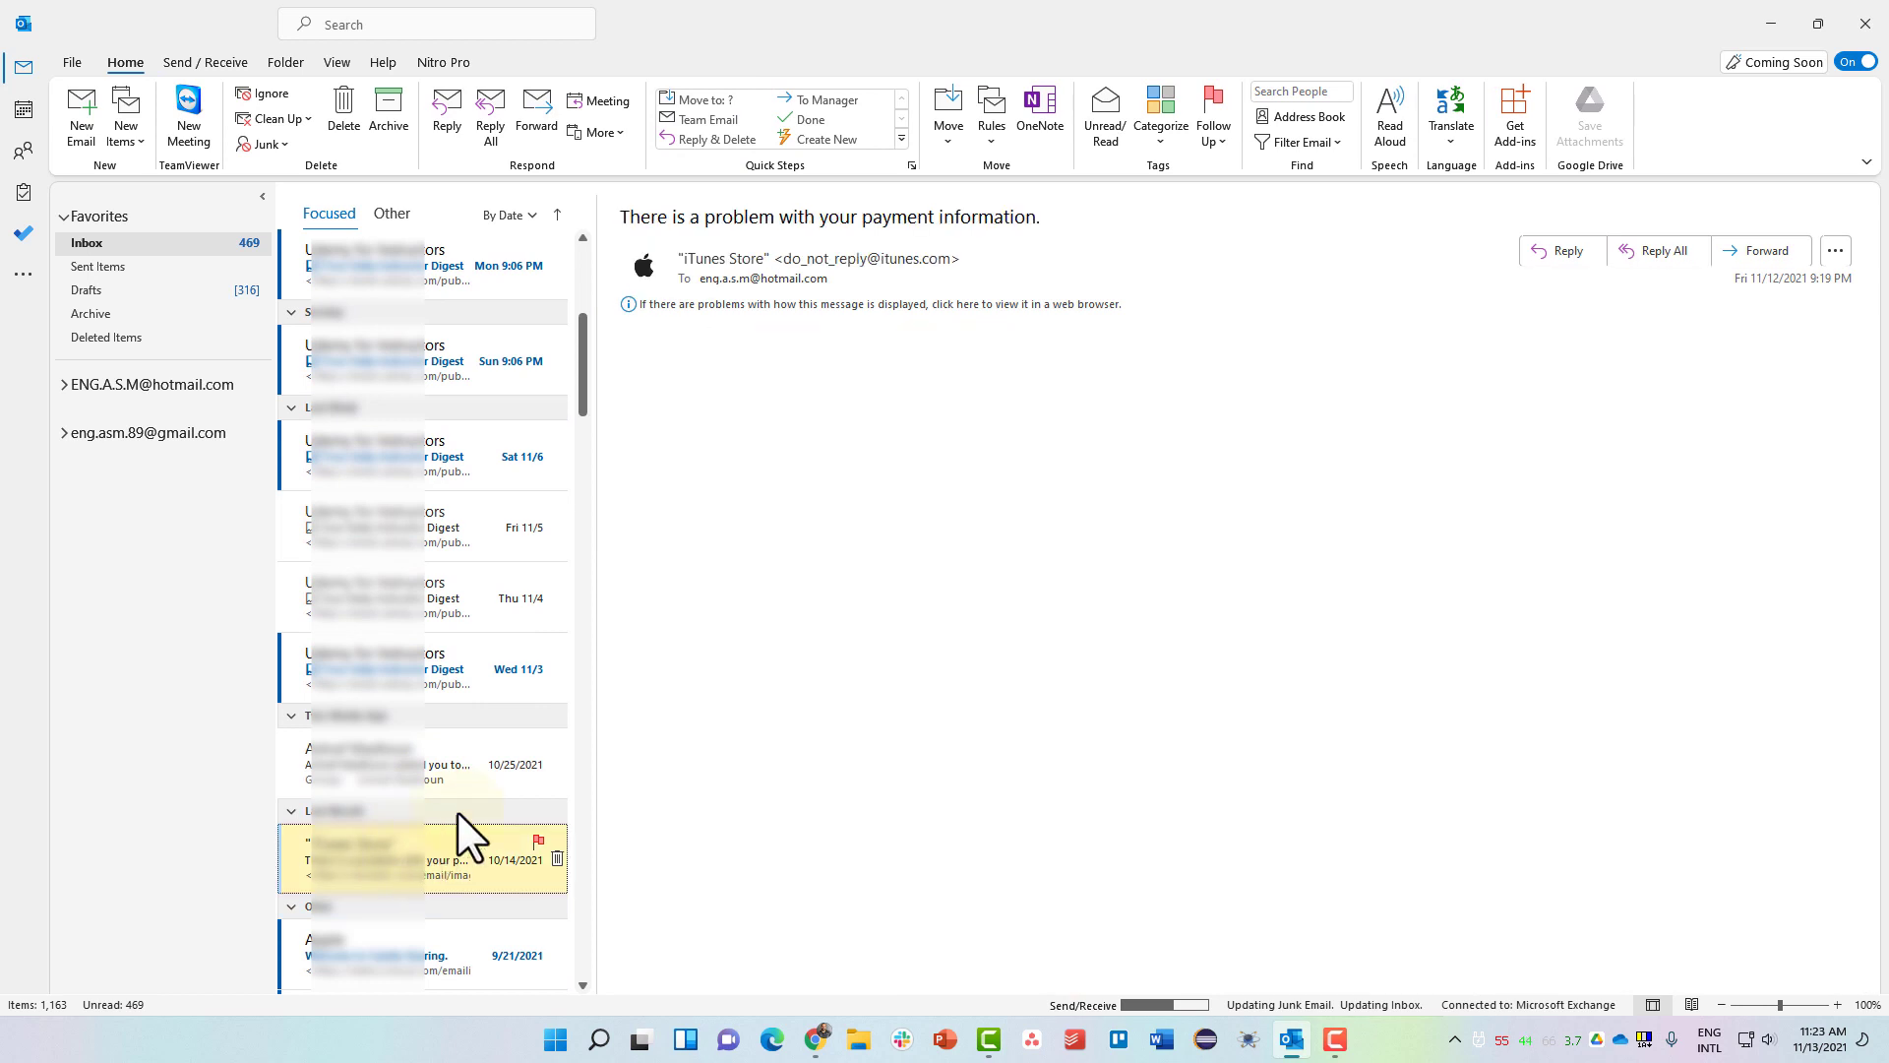
click(1307, 145)
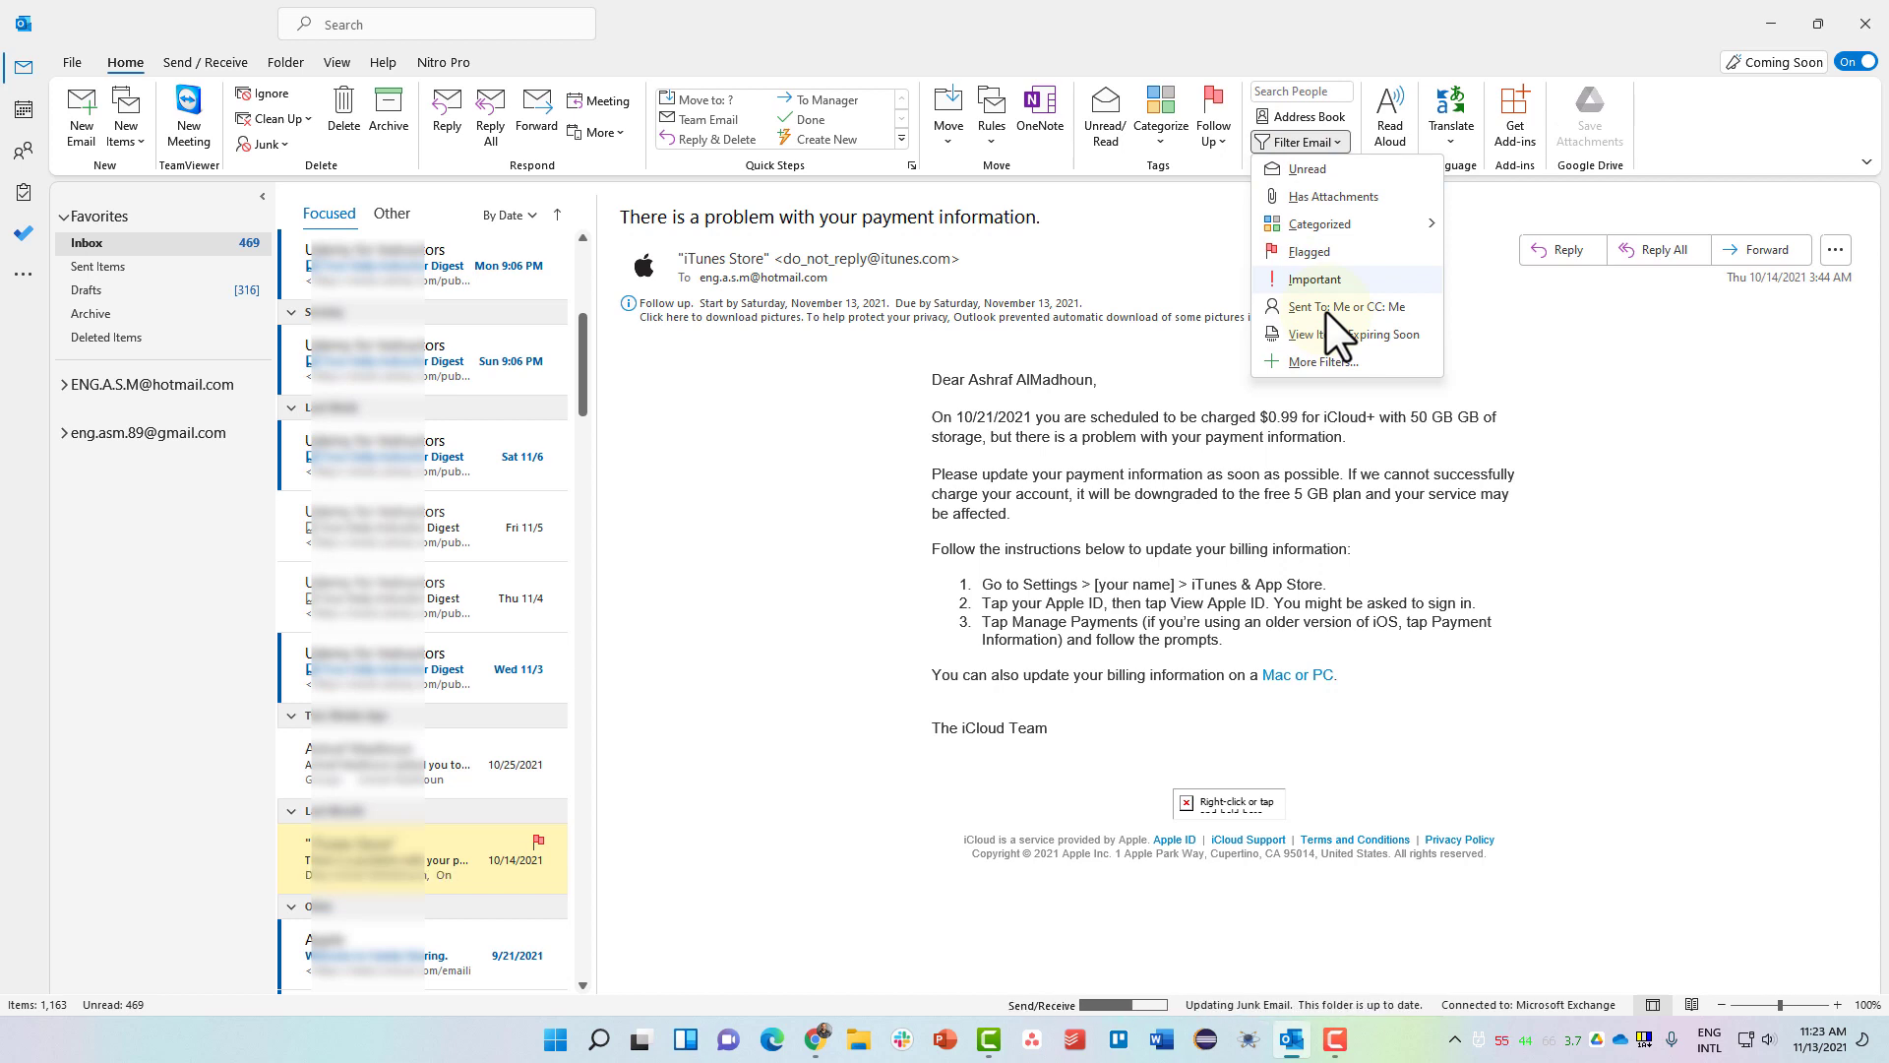
mouse_move(1360, 220)
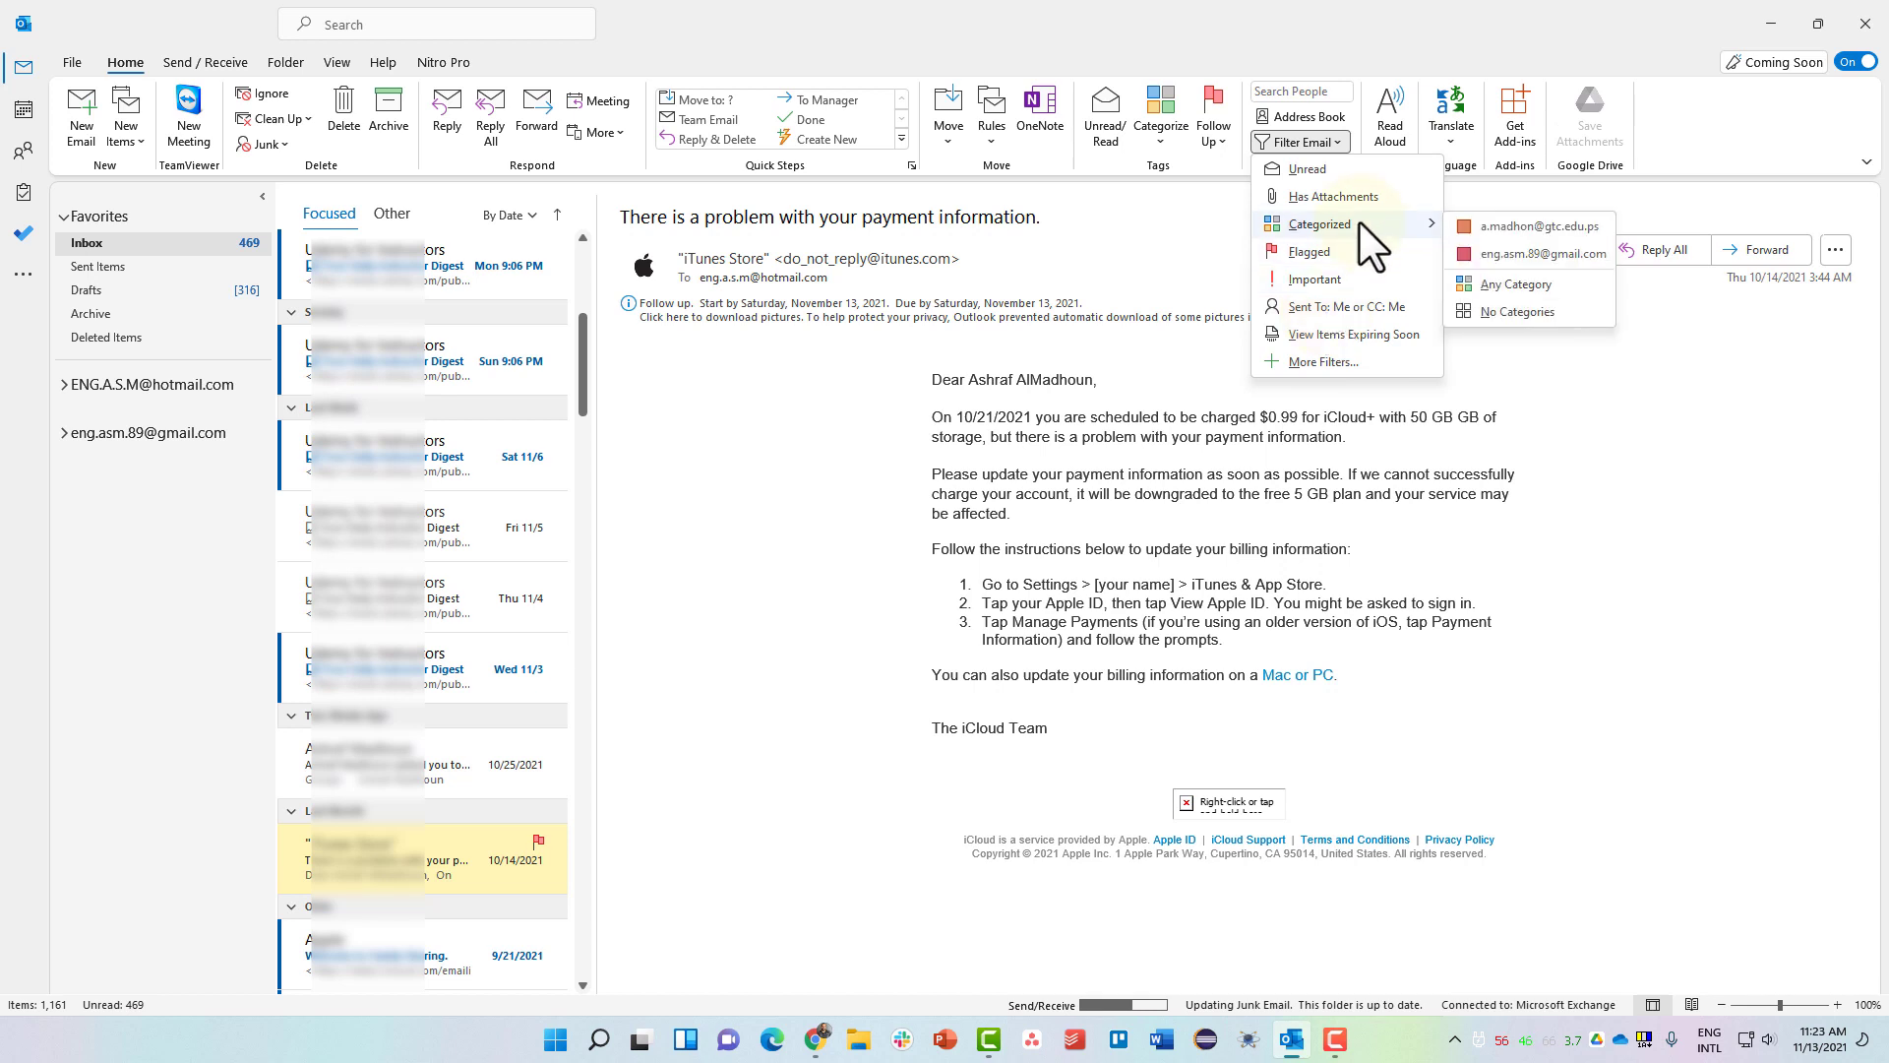
click(1315, 362)
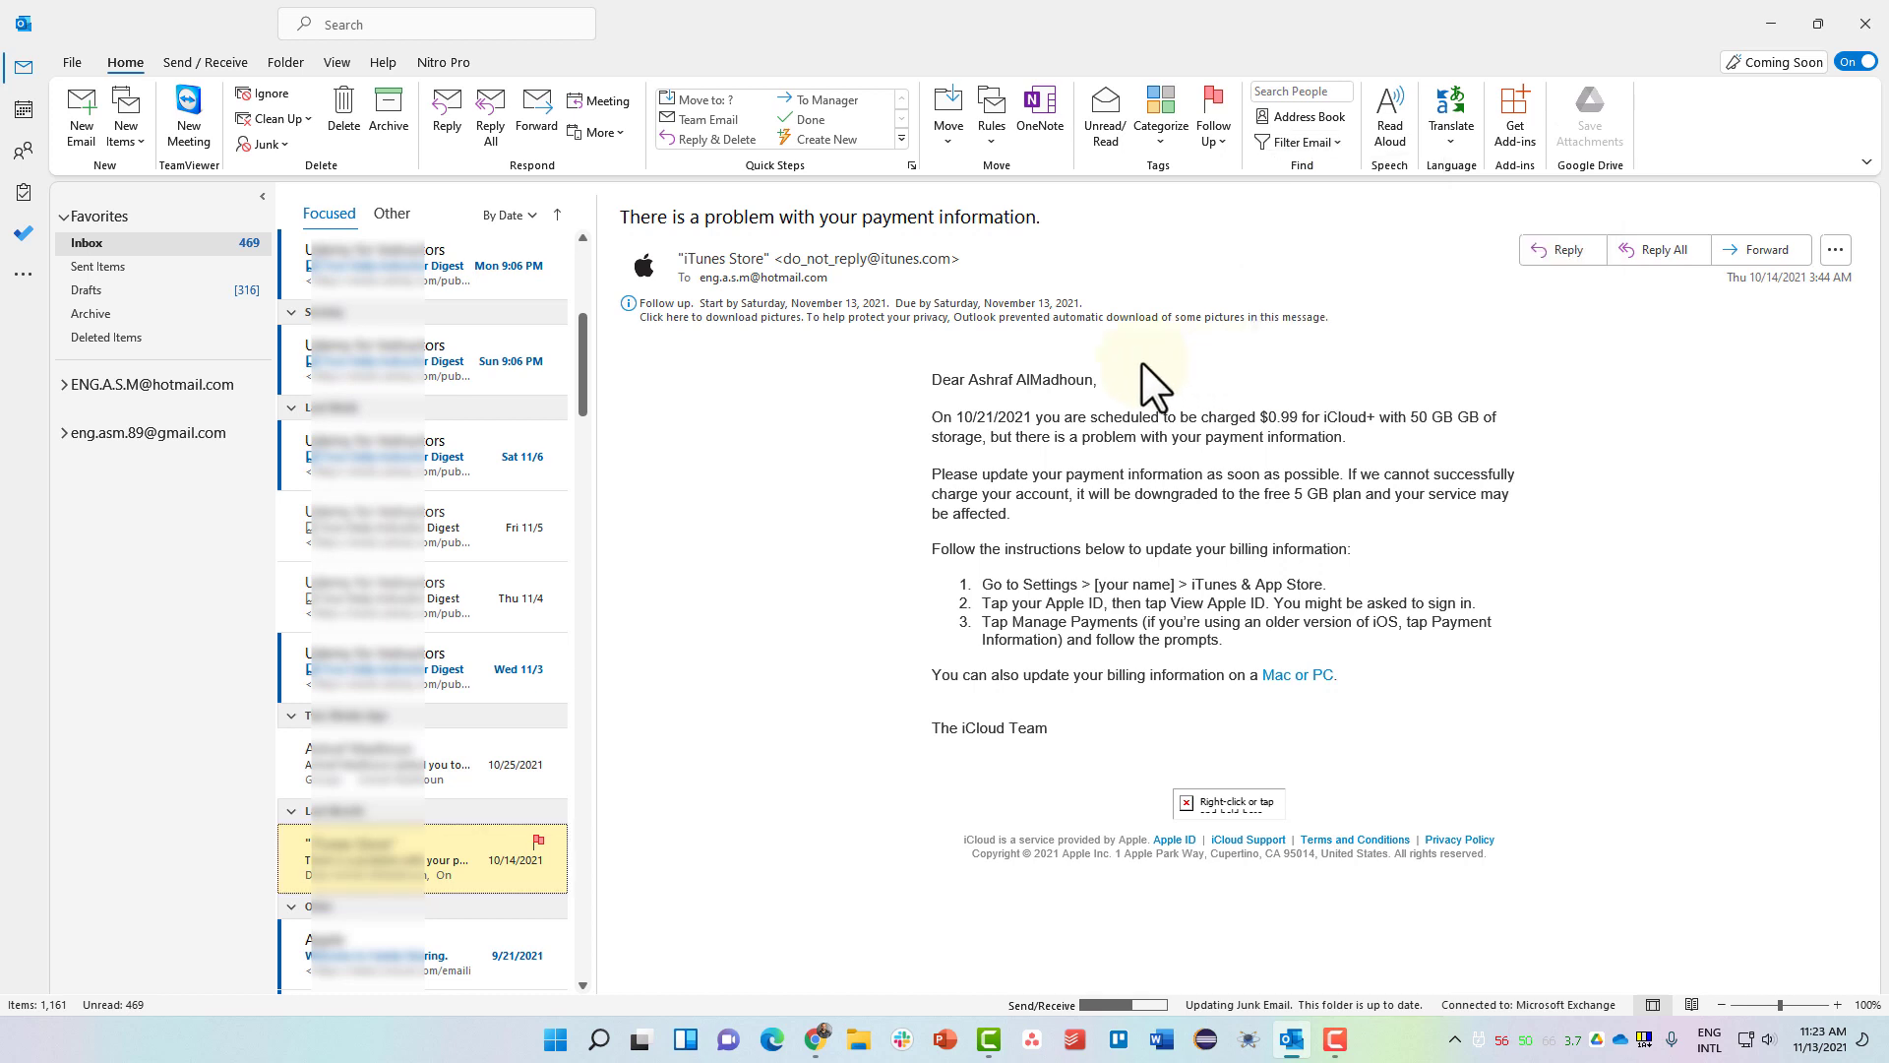